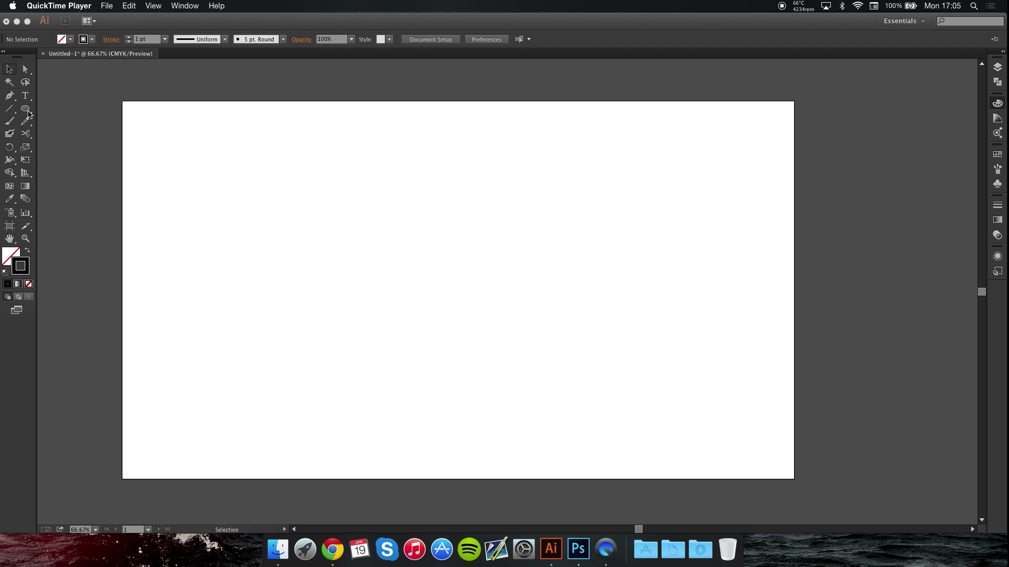
Draw a small circle and a larger circle overlapping it with the Ellipse Tool.
{"action": "left_click", "coordinate": [29, 112]}
{"action": "left_click", "coordinate": [28, 112]}
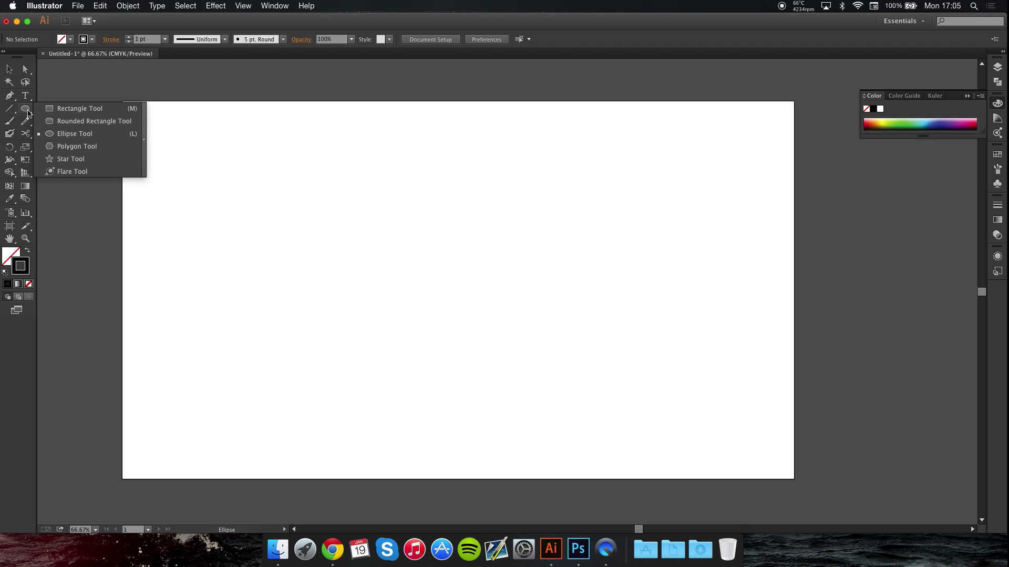
{"action": "left_click_drag", "start_coordinate": [29, 113], "coordinate": [75, 134]}
{"action": "left_click_drag", "start_coordinate": [352, 267], "coordinate": [444, 358]}
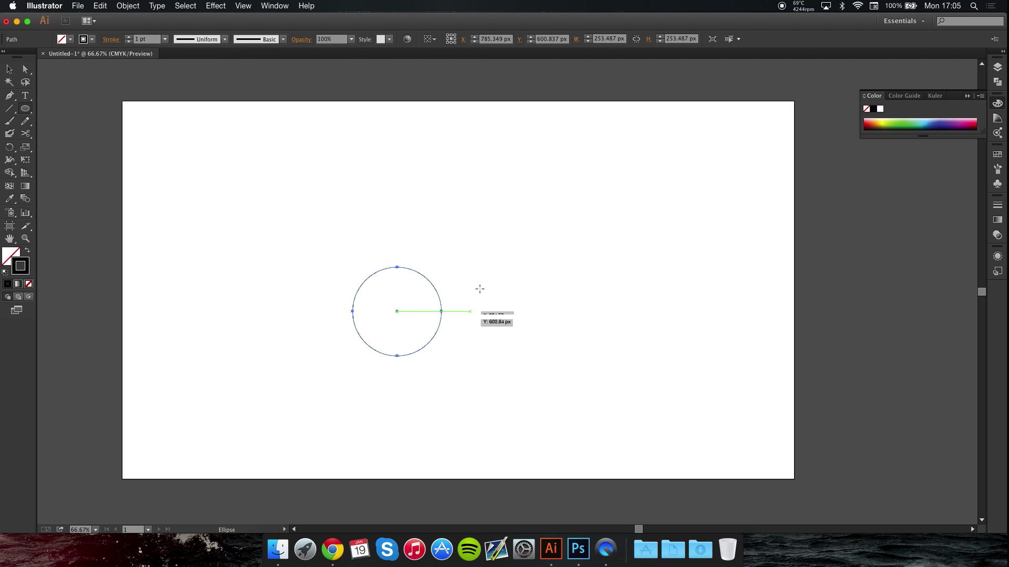
{"action": "left_click_drag", "start_coordinate": [461, 230], "coordinate": [545, 356]}
Select both circles and raise their black stroke weight to 23 pt.
{"action": "key", "text": "v"}
{"action": "left_click_drag", "start_coordinate": [674, 414], "coordinate": [284, 181]}
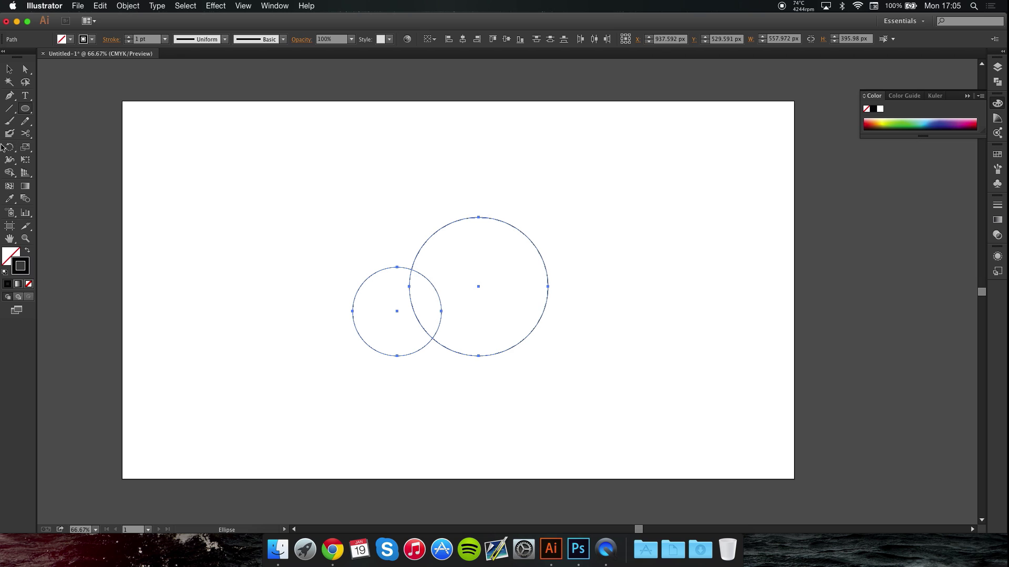
{"action": "left_click", "coordinate": [128, 37]}
{"action": "left_click", "coordinate": [129, 37]}
{"action": "left_click", "coordinate": [129, 37]}
{"action": "left_click", "coordinate": [129, 37]}
{"action": "left_click", "coordinate": [129, 37]}
{"action": "left_click", "coordinate": [128, 37]}
{"action": "left_click", "coordinate": [129, 37]}
{"action": "left_click", "coordinate": [129, 37]}
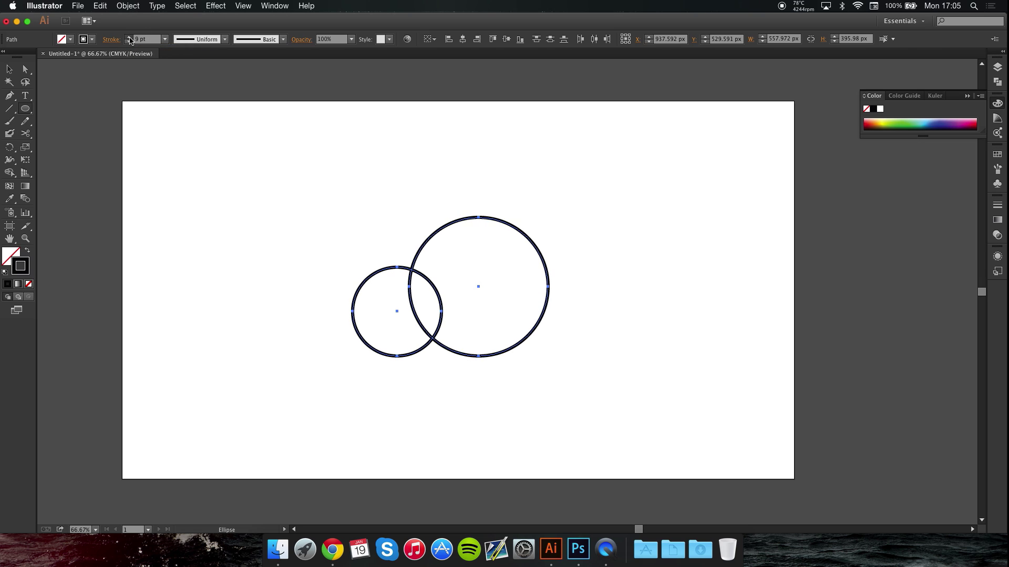
{"action": "left_click", "coordinate": [128, 37]}
{"action": "left_click", "coordinate": [129, 37]}
{"action": "left_click", "coordinate": [129, 38]}
{"action": "left_click", "coordinate": [128, 37]}
{"action": "left_click", "coordinate": [129, 38]}
{"action": "left_click", "coordinate": [129, 38]}
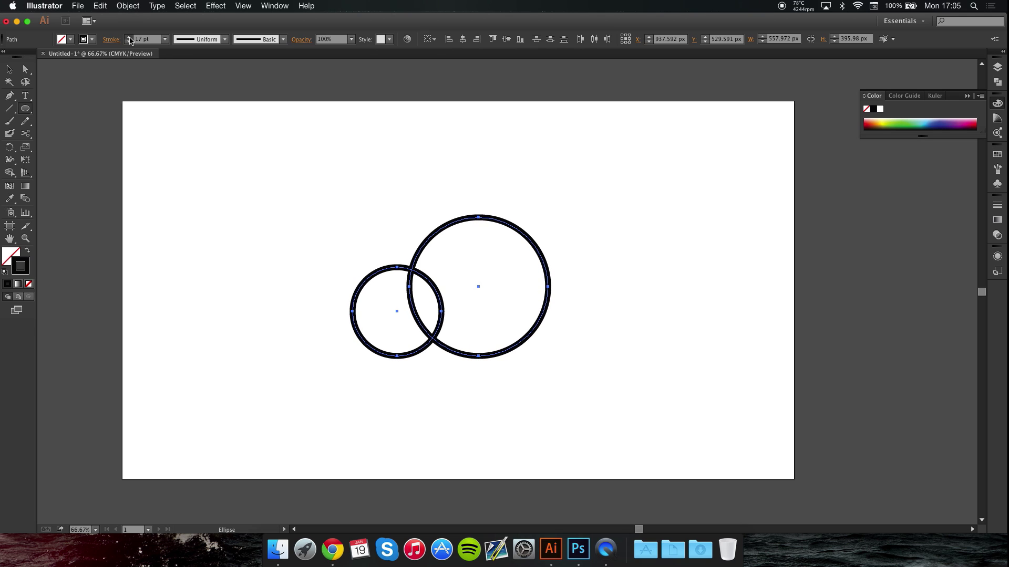
{"action": "left_click", "coordinate": [129, 37]}
{"action": "left_click", "coordinate": [129, 37]}
{"action": "left_click", "coordinate": [129, 38]}
{"action": "left_click", "coordinate": [129, 38]}
{"action": "left_click", "coordinate": [129, 38]}
{"action": "key", "text": "v"}
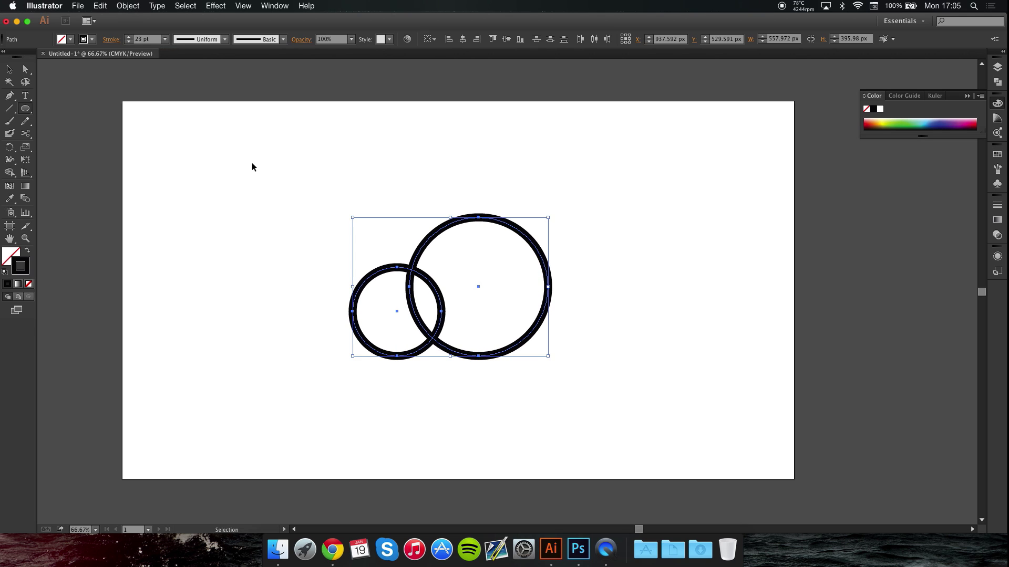
{"action": "left_click", "coordinate": [252, 164]}
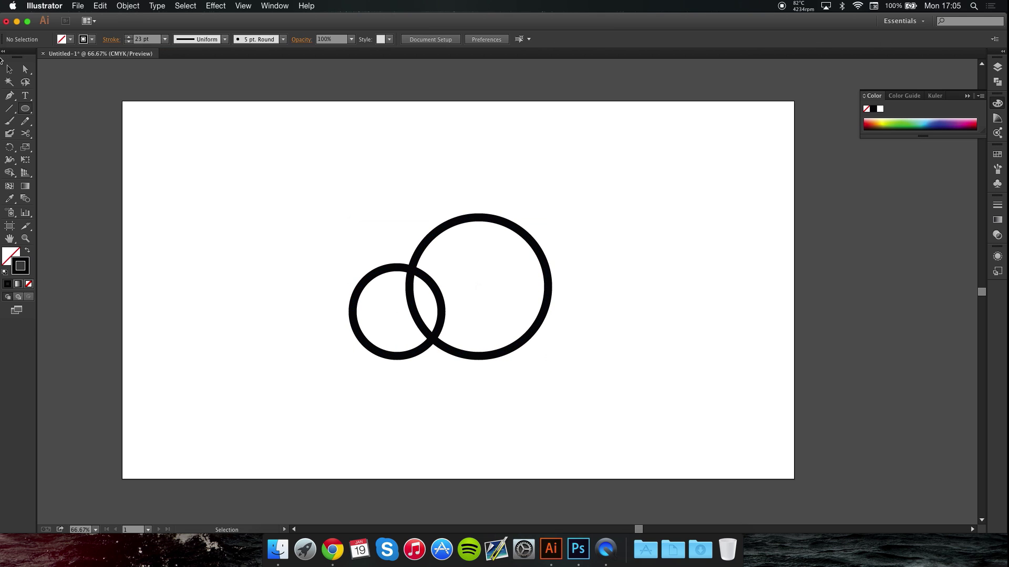
Cut the big circle at its upper and lower crossings with Scissors and delete the inner arc.
{"action": "left_click", "coordinate": [503, 335], "text": "super"}
{"action": "left_click", "coordinate": [503, 335], "text": "super"}
{"action": "left_click_drag", "start_coordinate": [462, 257], "coordinate": [556, 324]}
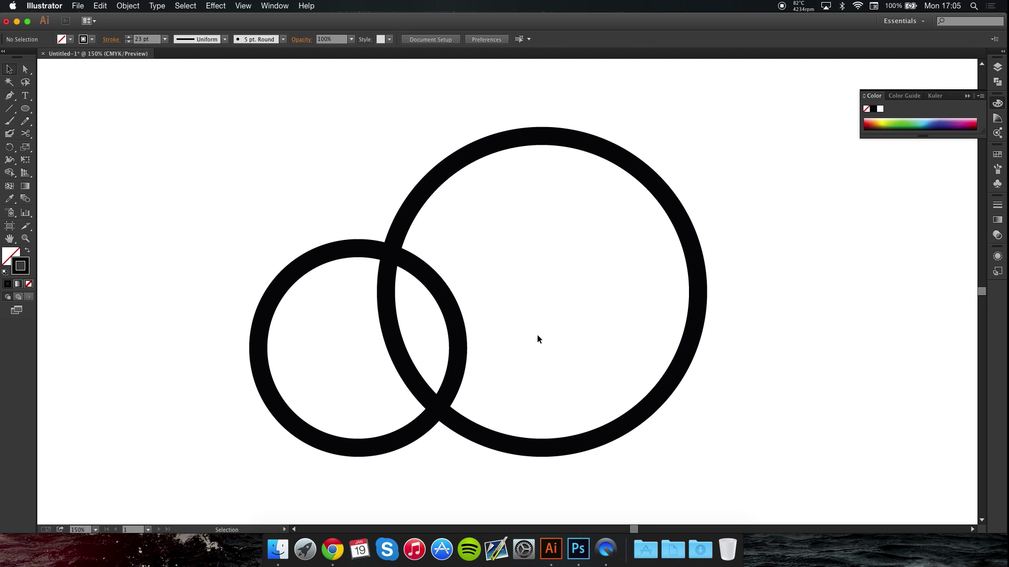
{"action": "scroll", "coordinate": [567, 416], "scroll_direction": "left", "scroll_amount": 3}
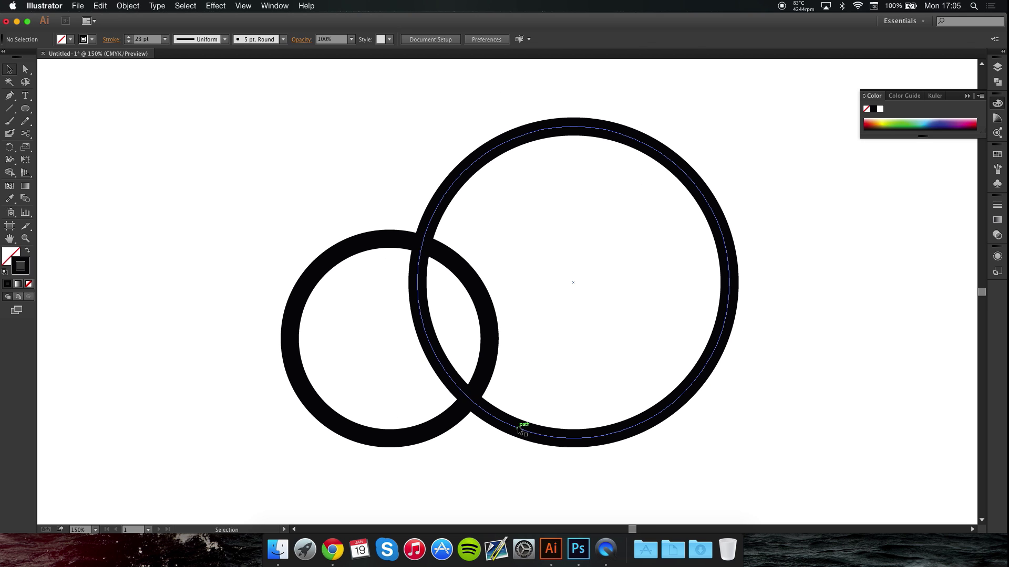
{"action": "left_click", "coordinate": [435, 351]}
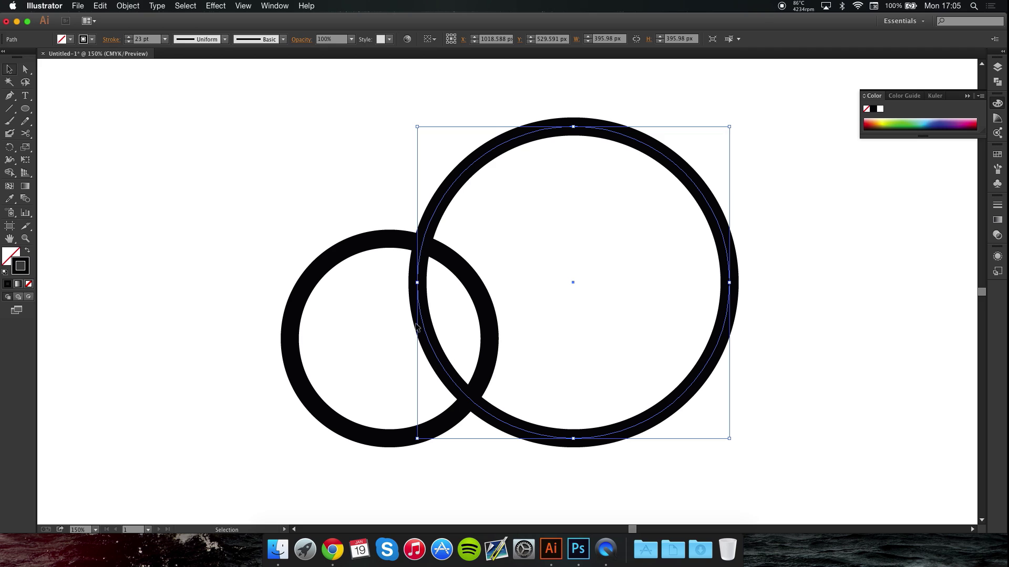
{"action": "key", "text": "c"}
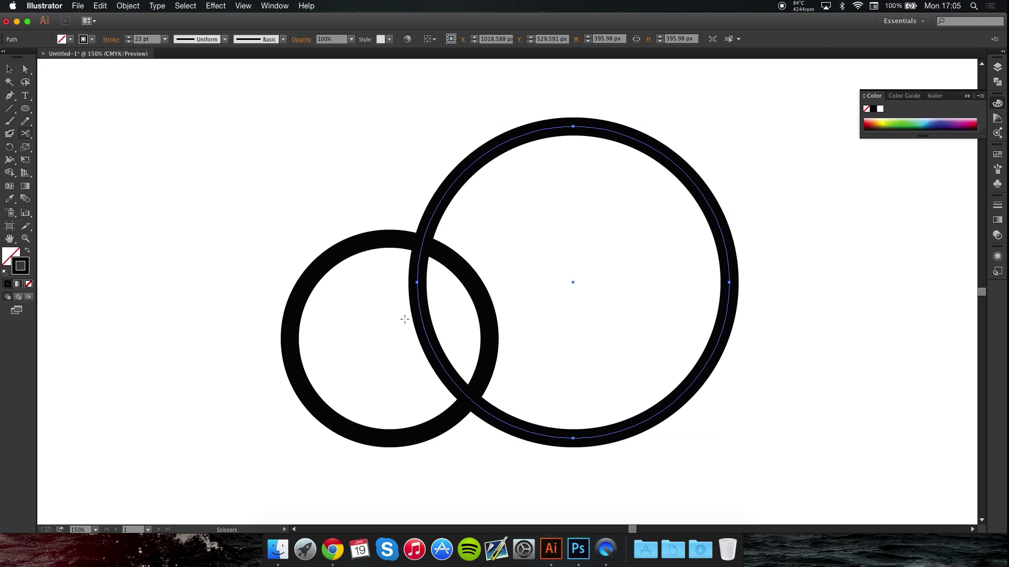
{"action": "left_click", "coordinate": [417, 291]}
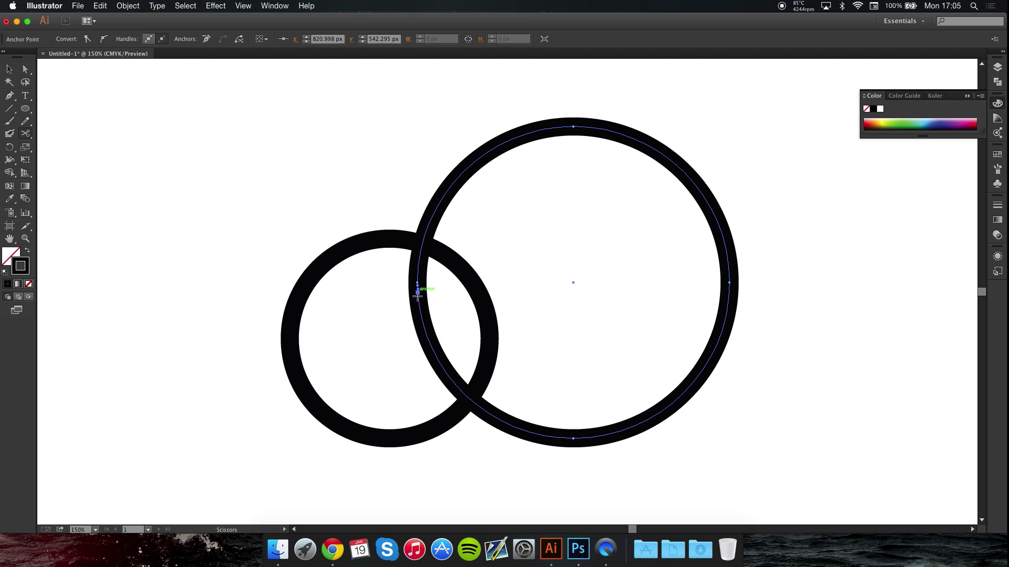
{"action": "left_click", "coordinate": [440, 366]}
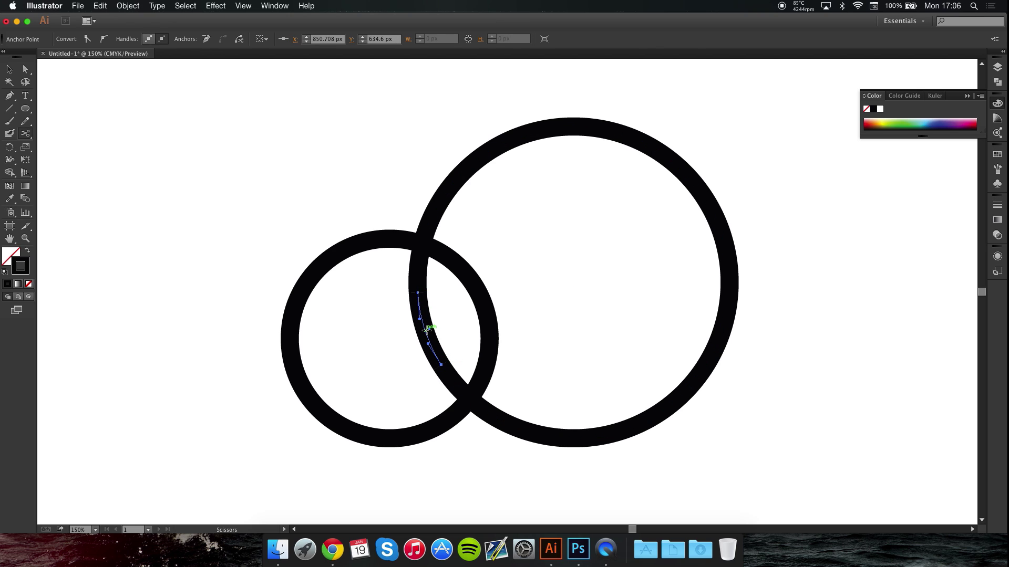
{"action": "key", "text": "Delete"}
{"action": "key", "text": "super+shift+a"}
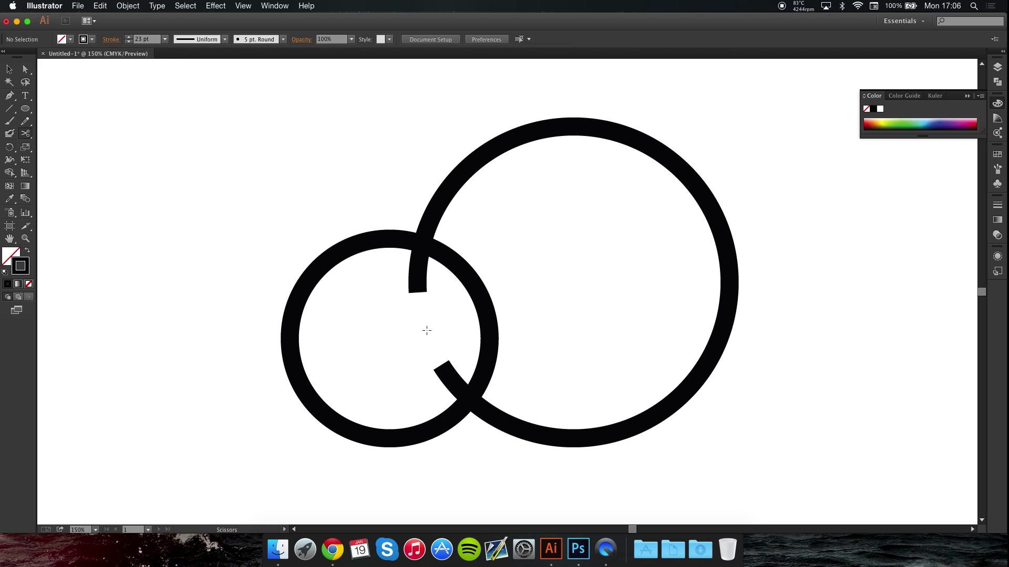
Use the Width Tool to taper the big ring's upper and lower cut ends to points.
{"action": "left_click", "coordinate": [9, 69]}
{"action": "key", "text": "shift+w"}
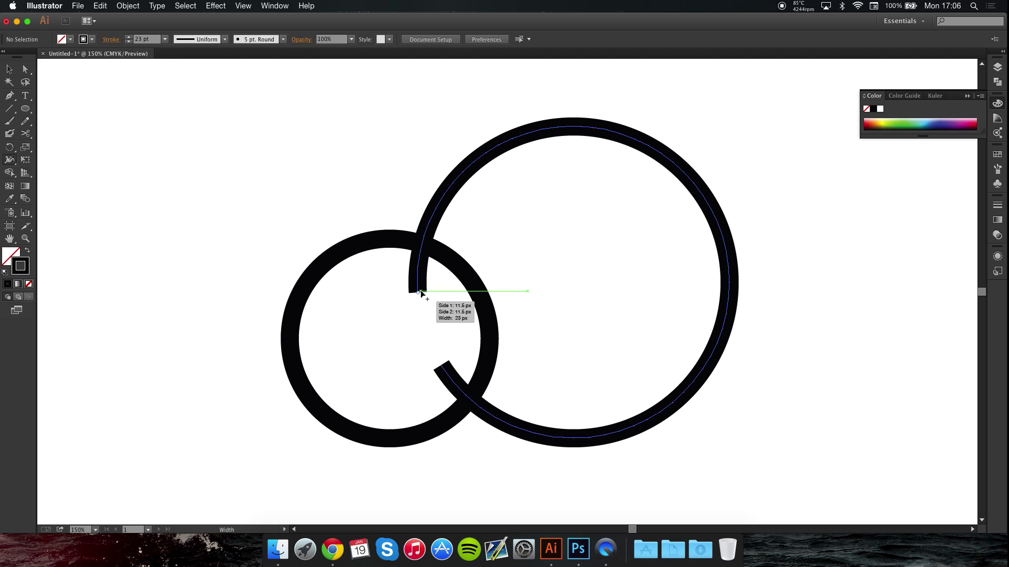
{"action": "mouse_move", "coordinate": [420, 293]}
{"action": "left_mouse_down"}
{"action": "mouse_move", "coordinate": [429, 295]}
{"action": "mouse_move", "coordinate": [419, 291]}
{"action": "mouse_move", "coordinate": [420, 271]}
{"action": "mouse_move", "coordinate": [440, 203]}
{"action": "mouse_move", "coordinate": [436, 223]}
{"action": "left_mouse_up"}
{"action": "left_click_drag", "start_coordinate": [426, 294], "coordinate": [411, 296]}
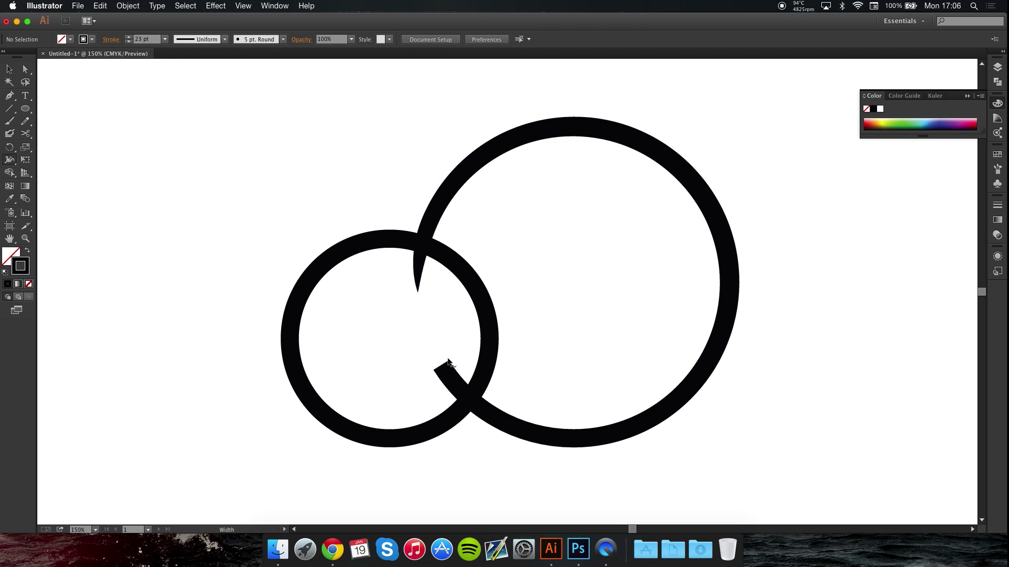
{"action": "left_click_drag", "start_coordinate": [448, 363], "coordinate": [401, 362]}
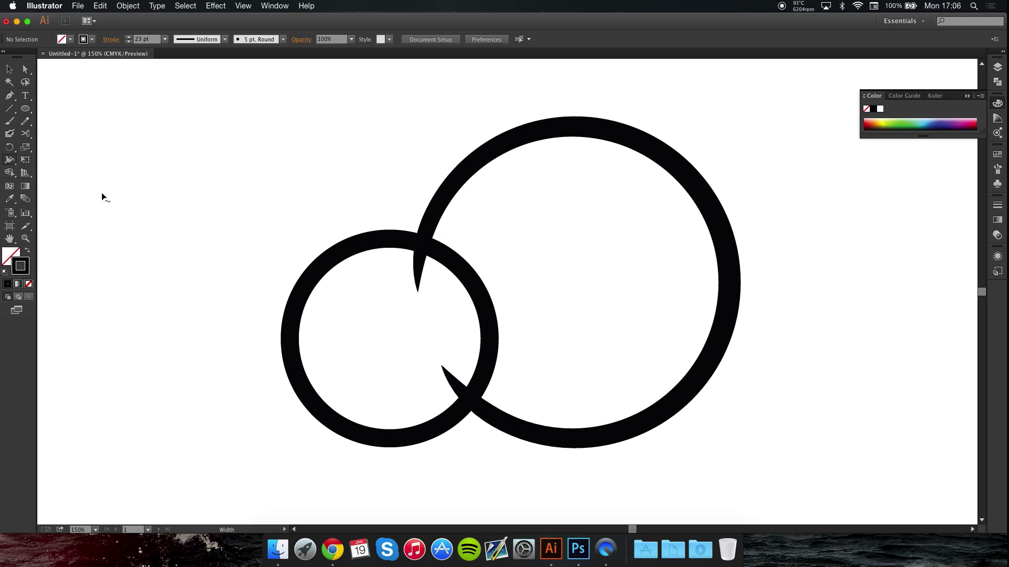
Cut the small circle at both crossings and delete its right arc inside the big circle.
{"action": "left_click", "coordinate": [9, 70]}
{"action": "left_click", "coordinate": [311, 263]}
{"action": "key", "text": "c"}
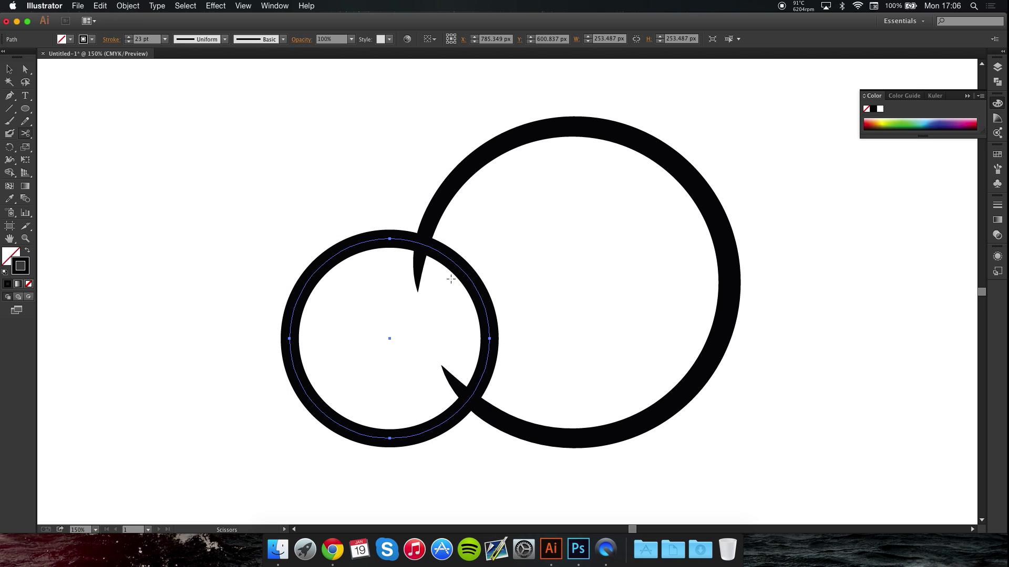
{"action": "left_click", "coordinate": [421, 246]}
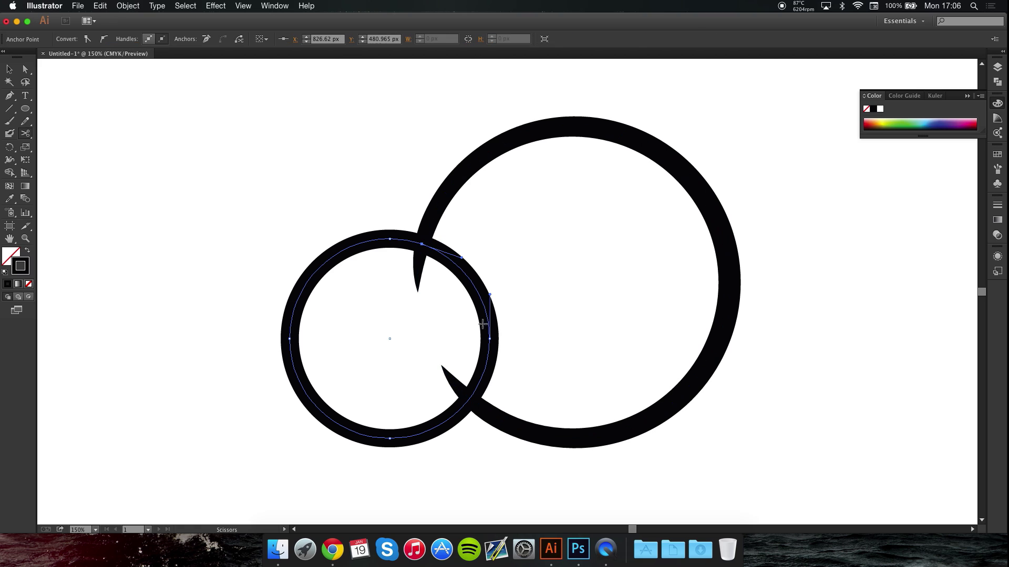
{"action": "left_click", "coordinate": [468, 398]}
{"action": "key", "text": "v"}
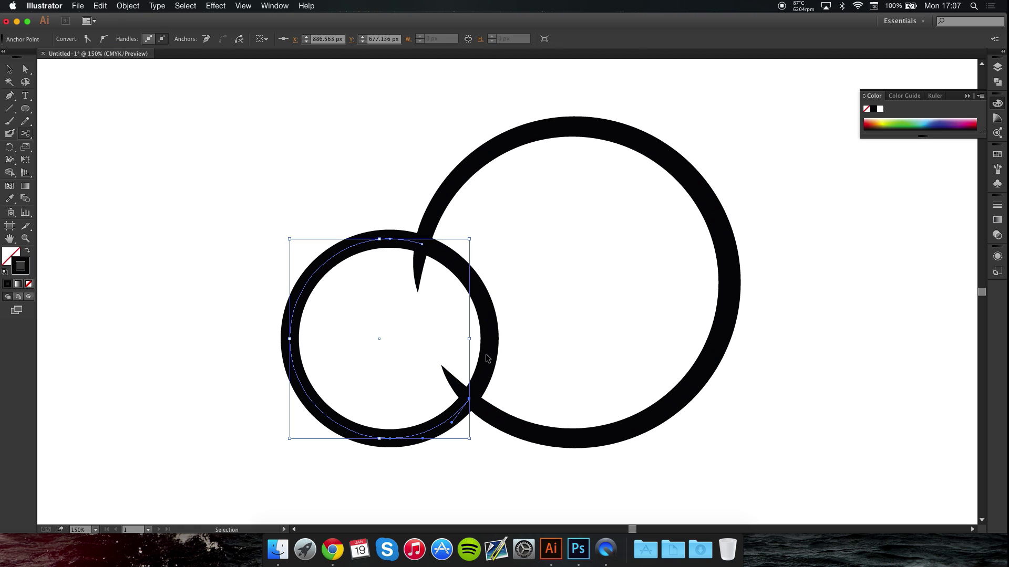
{"action": "left_click", "coordinate": [489, 318]}
{"action": "key", "text": "c"}
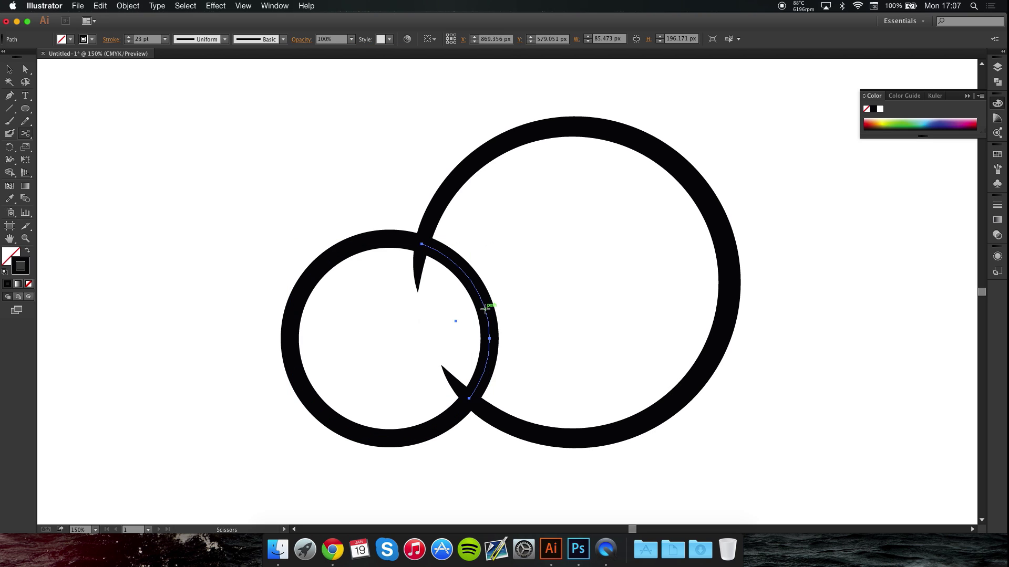
{"action": "key", "text": "Delete"}
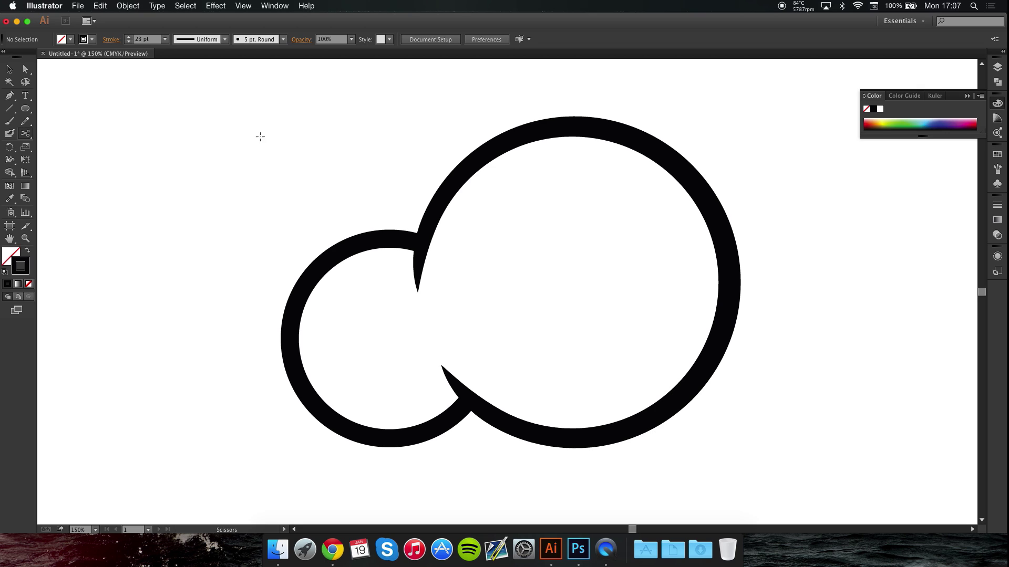
Show the page at 100% with the cloud shape centred in view.
{"action": "left_click", "coordinate": [10, 70]}
{"action": "key", "text": "super+0"}
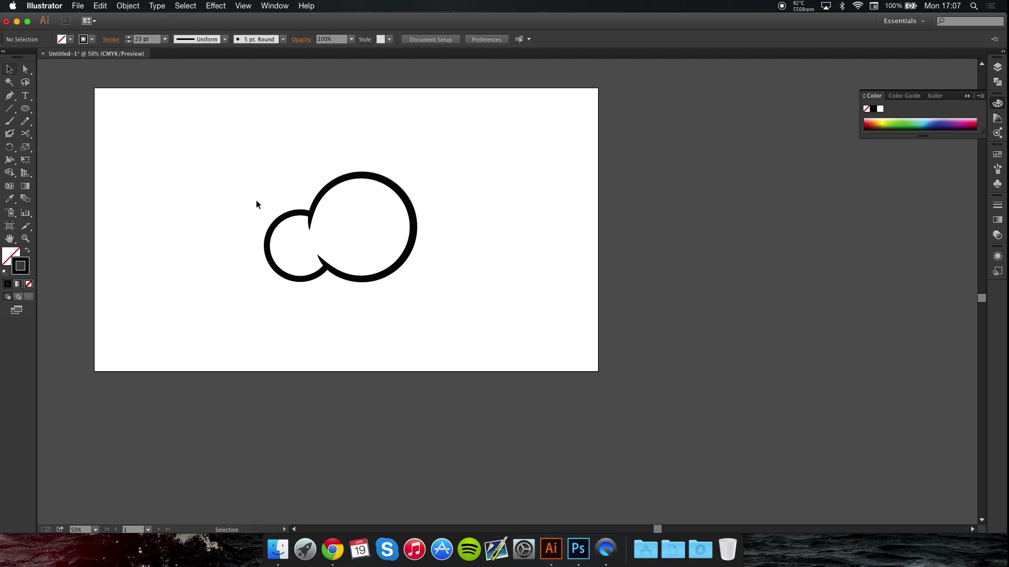
{"action": "key", "text": "super+1"}
{"action": "left_click_drag", "start_coordinate": [416, 246], "coordinate": [533, 171]}
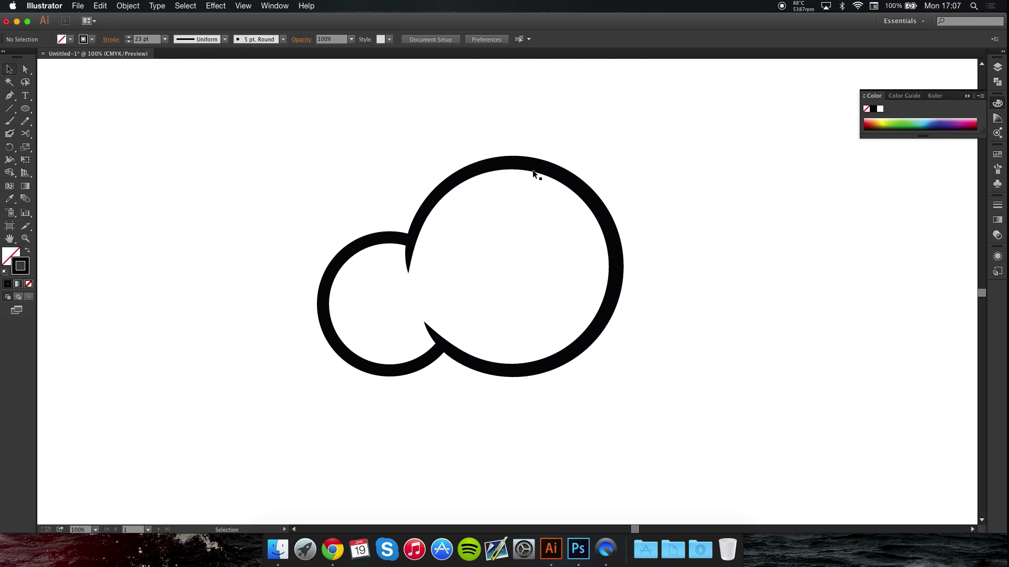
Choose the Rectangle tool with a dark magenta #BC245E fill and no outline.
{"action": "left_click", "coordinate": [25, 112]}
{"action": "left_click", "coordinate": [61, 112]}
{"action": "left_click", "coordinate": [28, 253]}
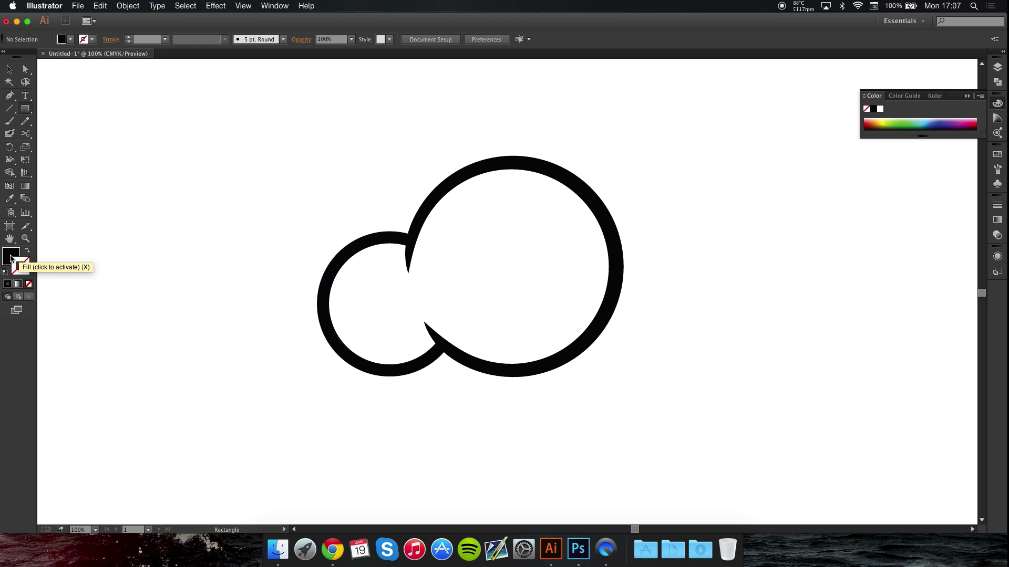
{"action": "double_click", "coordinate": [10, 258]}
{"action": "left_click", "coordinate": [161, 102]}
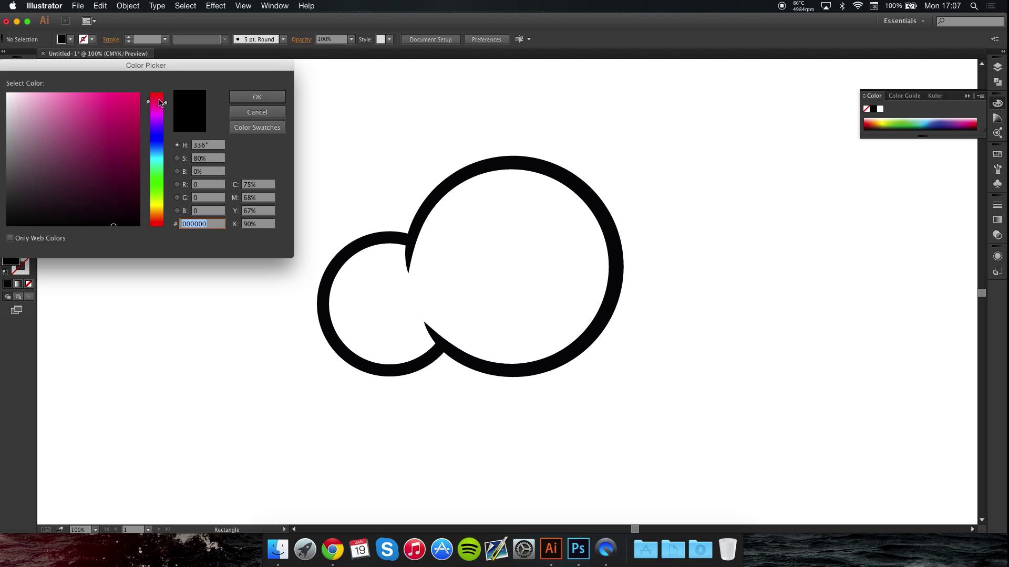
{"action": "left_click_drag", "start_coordinate": [161, 103], "coordinate": [159, 100]}
{"action": "left_click_drag", "start_coordinate": [117, 128], "coordinate": [126, 124]}
{"action": "left_click", "coordinate": [257, 97]}
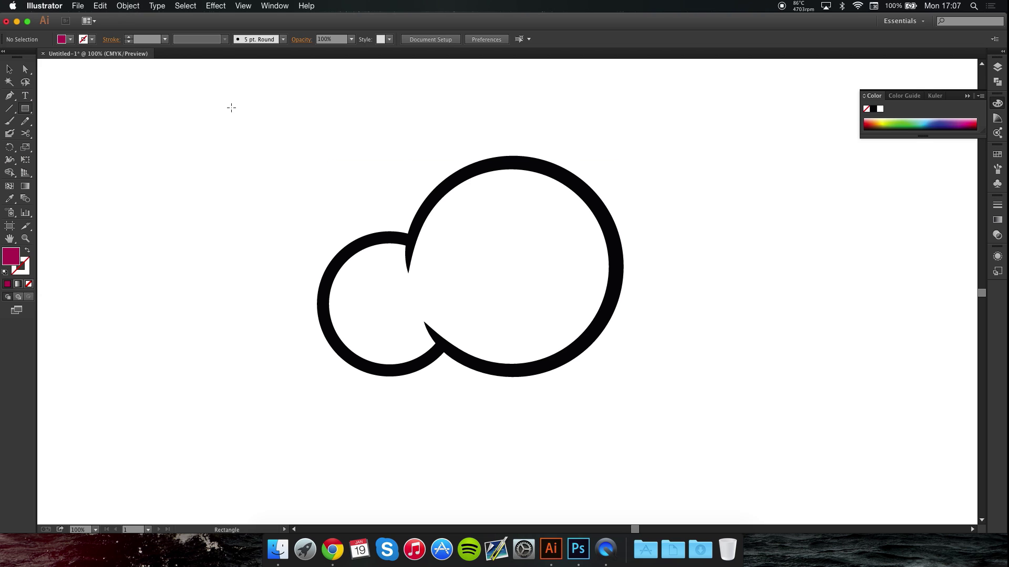
Draw a crimson rectangle covering the cloud and place it behind the outline.
{"action": "left_click_drag", "start_coordinate": [231, 107], "coordinate": [660, 404]}
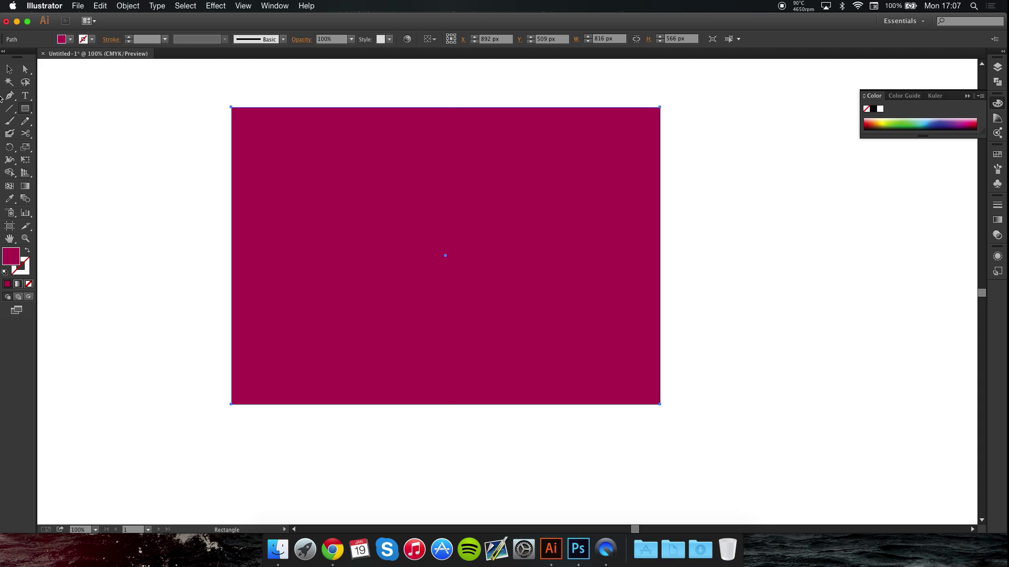
{"action": "left_click", "coordinate": [9, 69]}
{"action": "key", "text": "super"}
{"action": "key", "text": "super+z"}
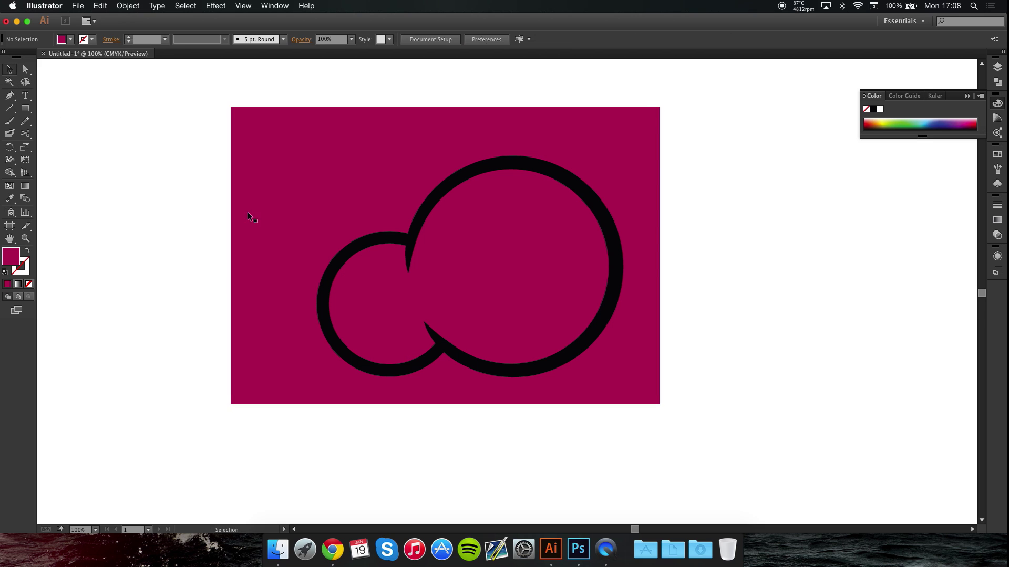
{"action": "left_click", "coordinate": [162, 143]}
Select all and delete the rectangle region outside the cloud with Shape Builder.
{"action": "key", "text": "super+a"}
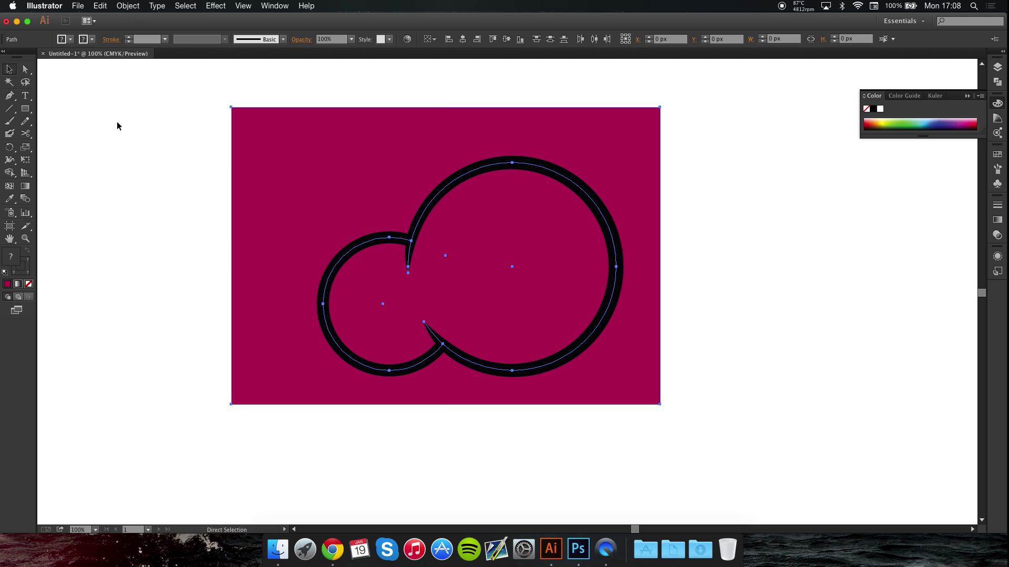
{"action": "left_click", "coordinate": [10, 172]}
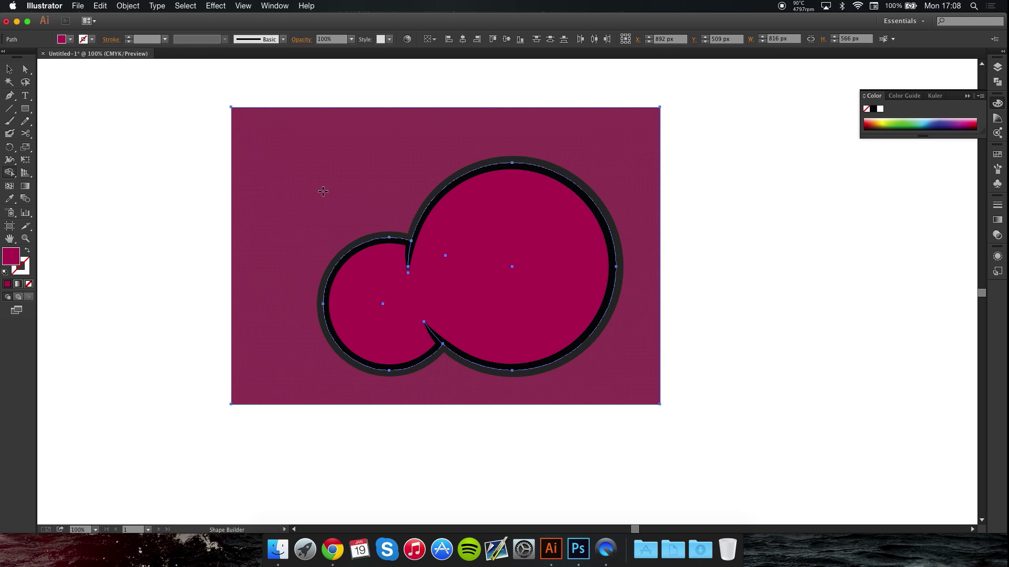
{"action": "left_click", "coordinate": [303, 185], "text": "alt"}
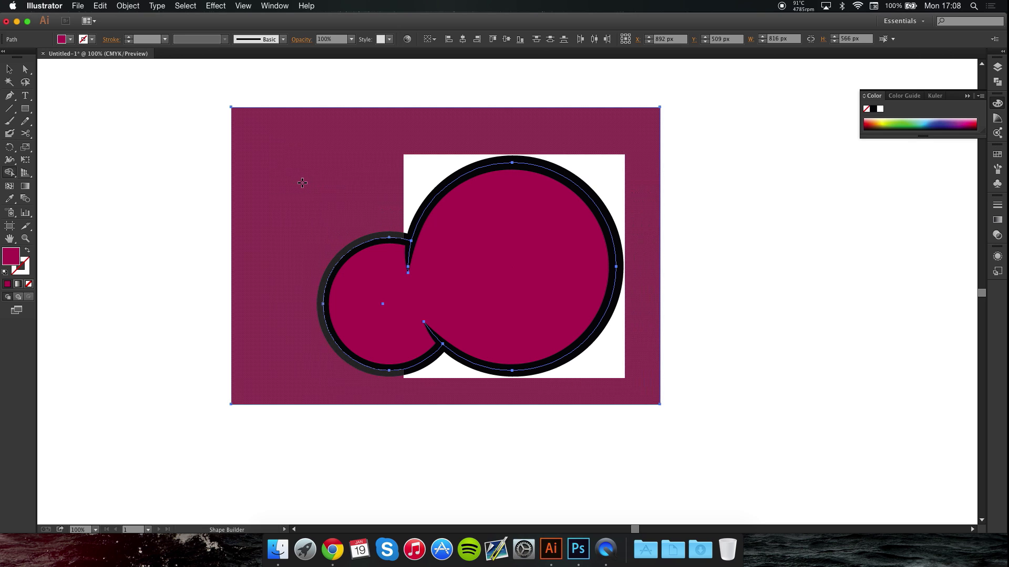
{"action": "left_click", "coordinate": [10, 69]}
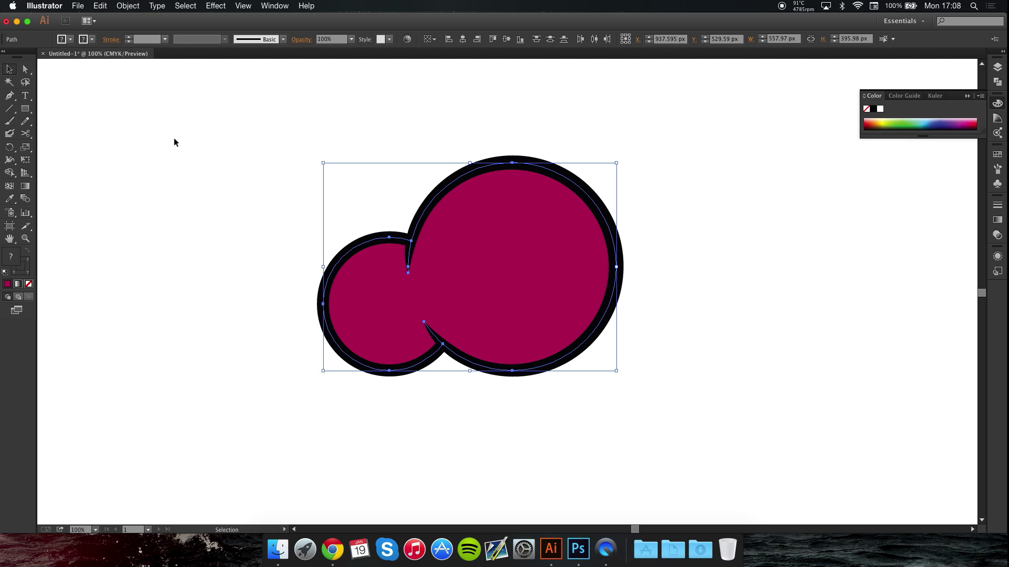
{"action": "left_click", "coordinate": [205, 160]}
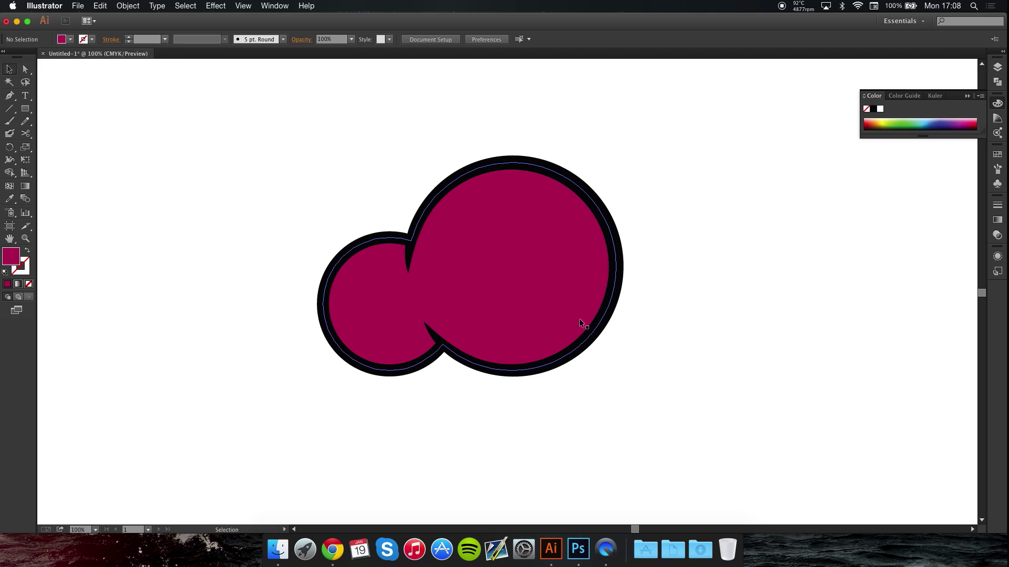
{"action": "scroll", "coordinate": [689, 401], "scroll_direction": "down", "scroll_amount": 1}
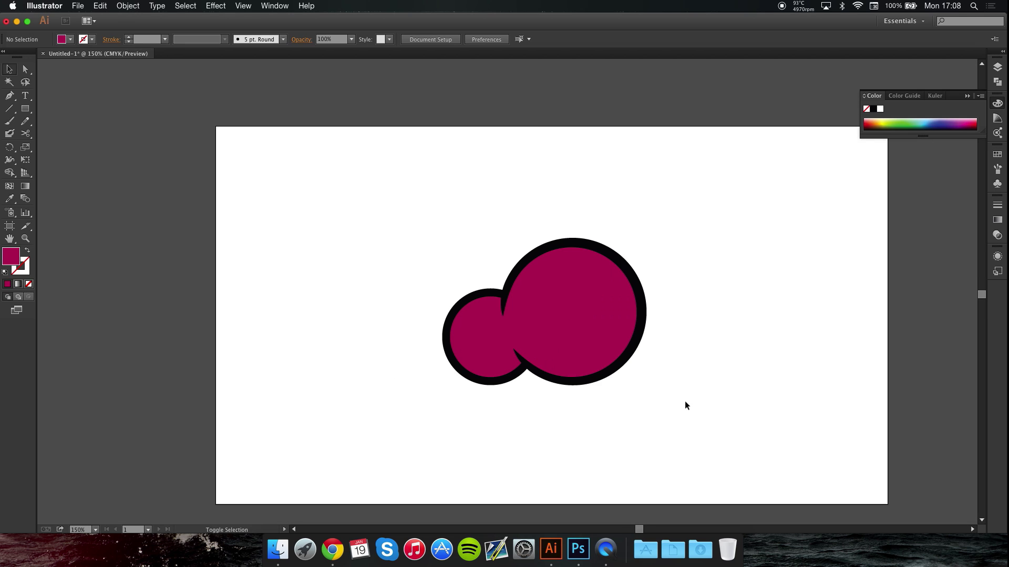
{"action": "scroll", "coordinate": [685, 402], "scroll_direction": "up", "scroll_amount": 2}
{"action": "scroll", "coordinate": [682, 405], "scroll_direction": "down", "scroll_amount": 2}
{"action": "scroll", "coordinate": [673, 331], "scroll_direction": "up", "scroll_amount": 1}
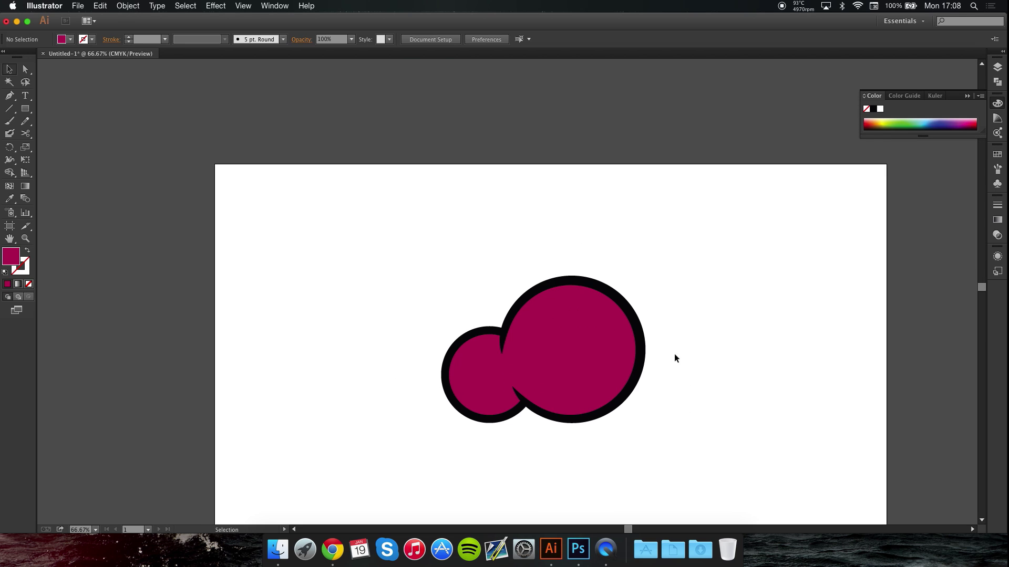
{"action": "scroll", "coordinate": [672, 358], "scroll_direction": "up", "scroll_amount": 1}
{"action": "scroll", "coordinate": [659, 320], "scroll_direction": "down", "scroll_amount": 2}
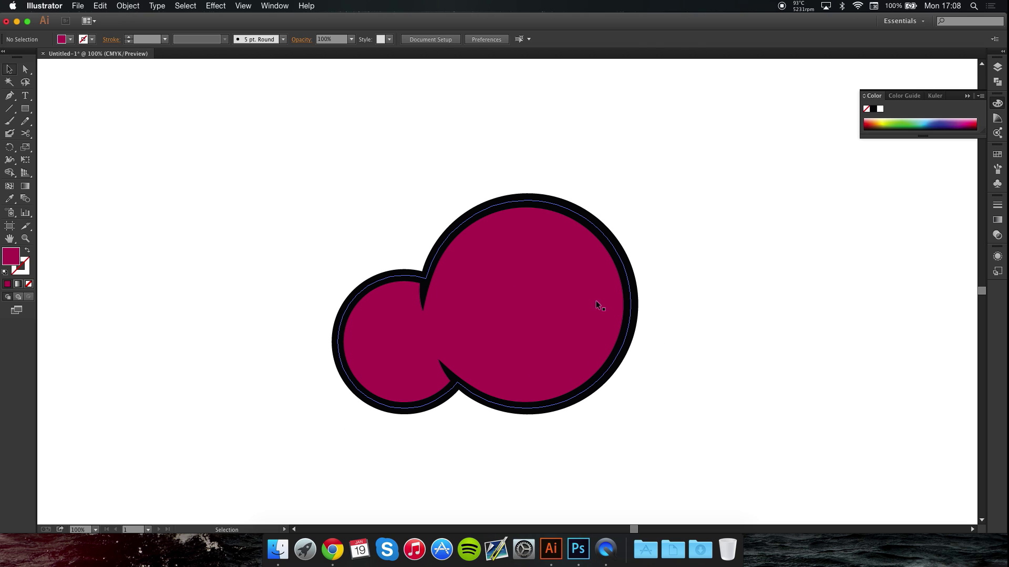
{"action": "left_click", "coordinate": [580, 305]}
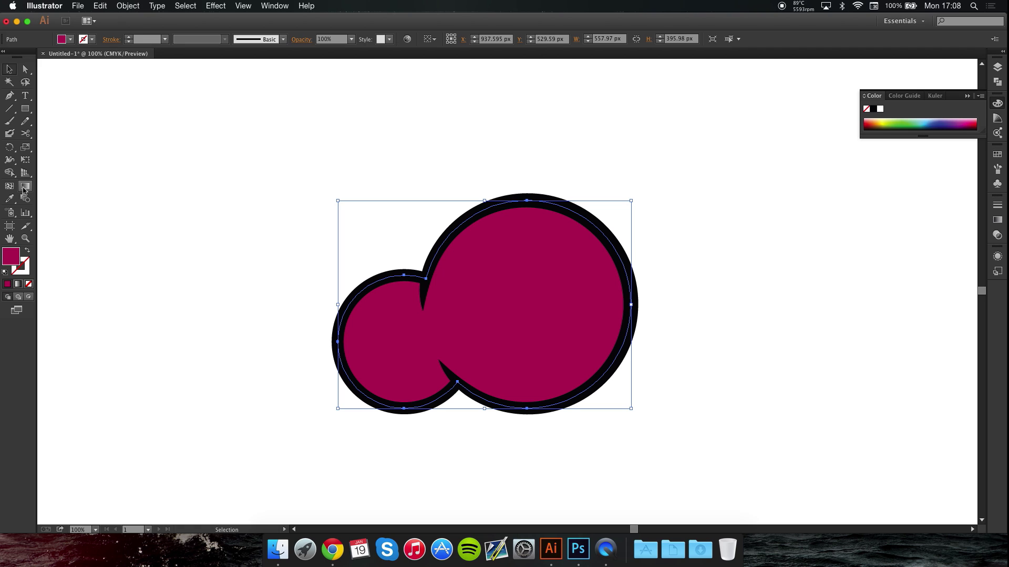
{"action": "left_click", "coordinate": [24, 188]}
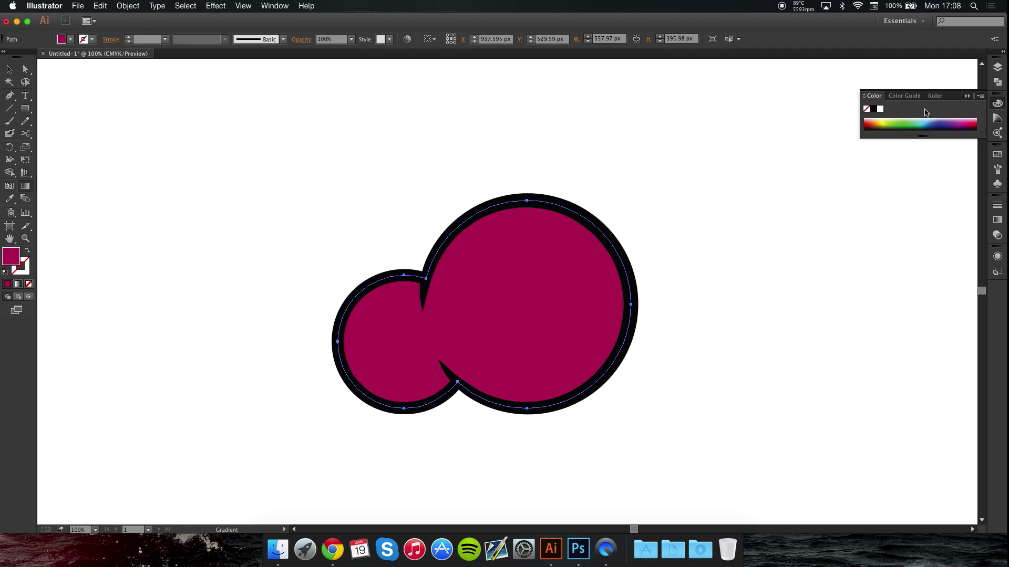
Apply a linear gradient fill to the cloud and make its right stop dark crimson.
{"action": "left_click", "coordinate": [999, 224]}
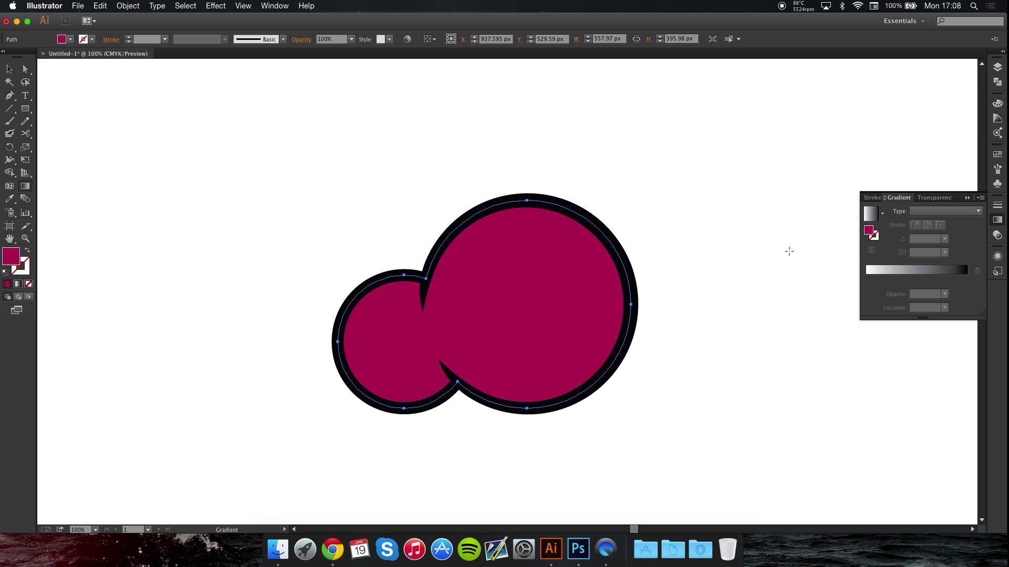
{"action": "left_click", "coordinate": [872, 218]}
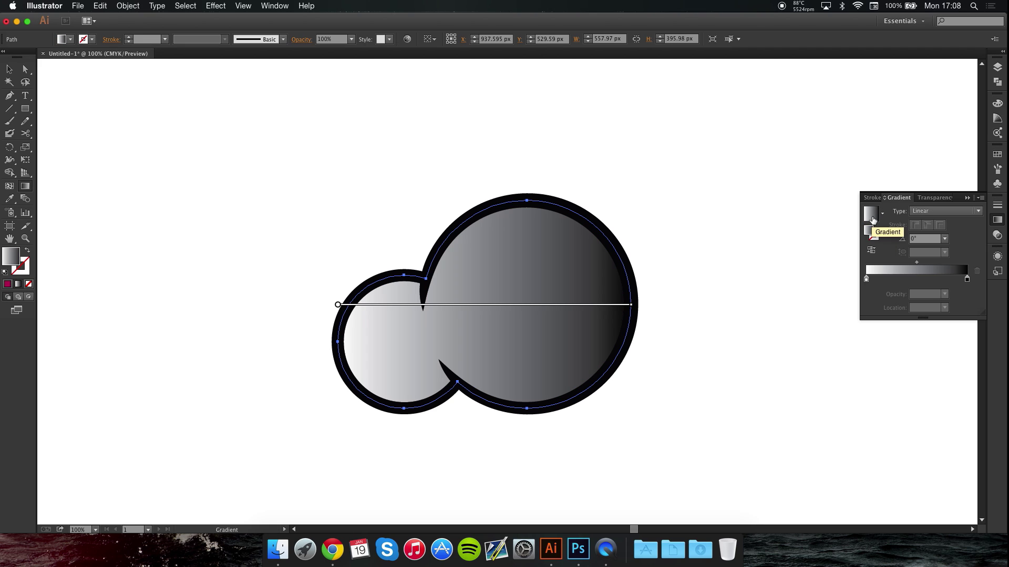
{"action": "left_click", "coordinate": [967, 280]}
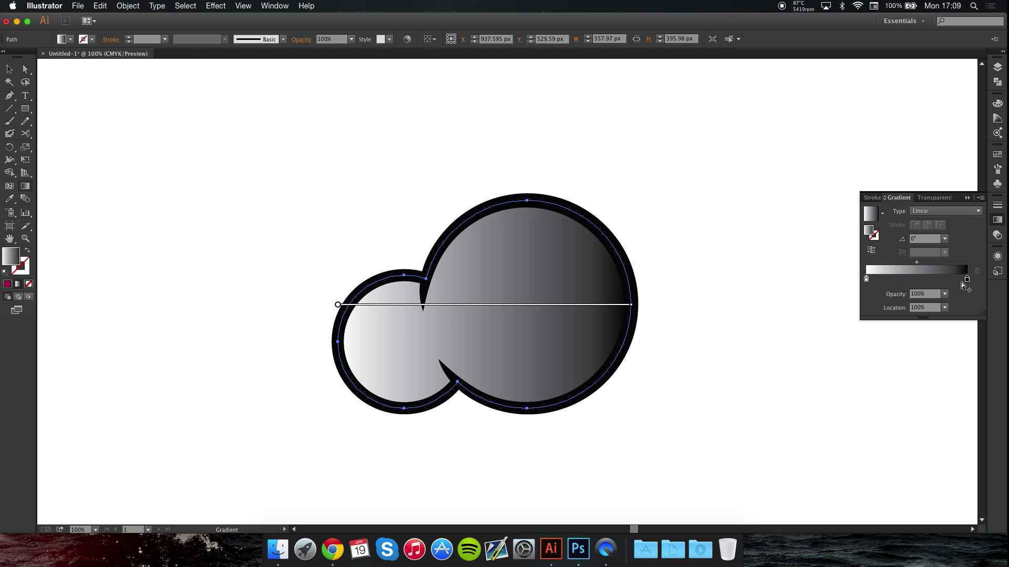
{"action": "double_click", "coordinate": [870, 233]}
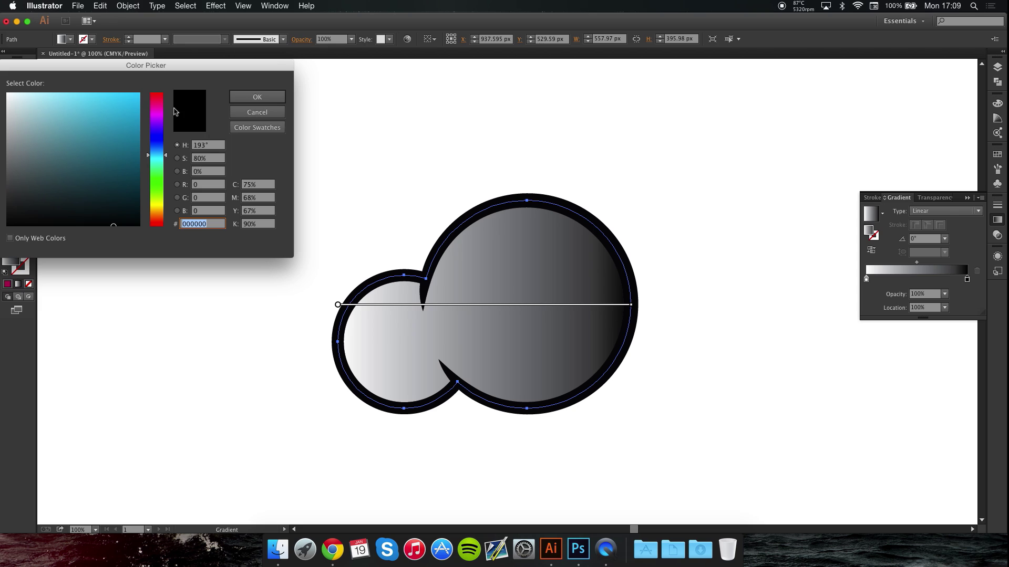
{"action": "left_click", "coordinate": [160, 110]}
{"action": "left_click", "coordinate": [159, 102]}
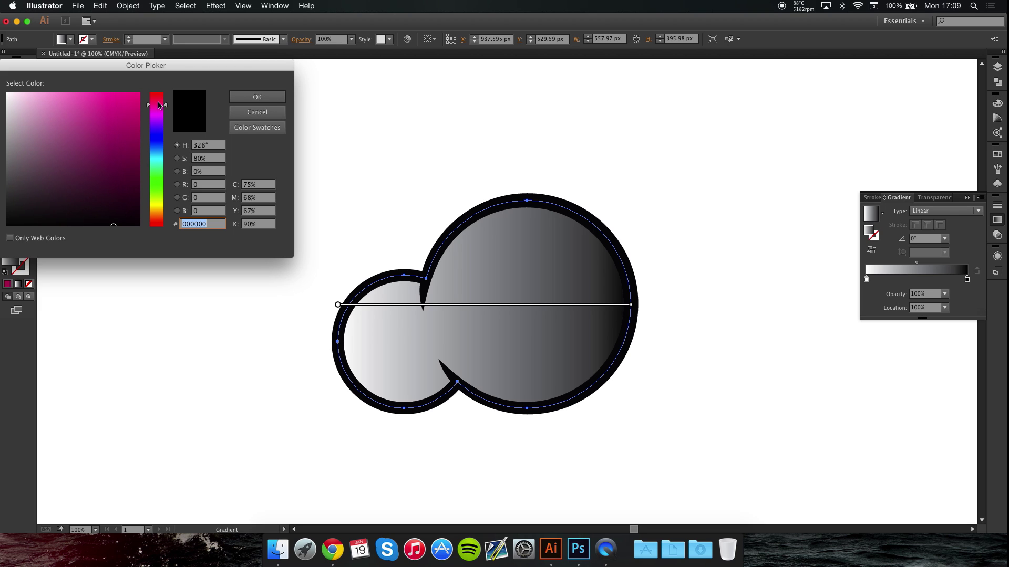
{"action": "left_click_drag", "start_coordinate": [131, 138], "coordinate": [129, 147]}
{"action": "left_click", "coordinate": [256, 97]}
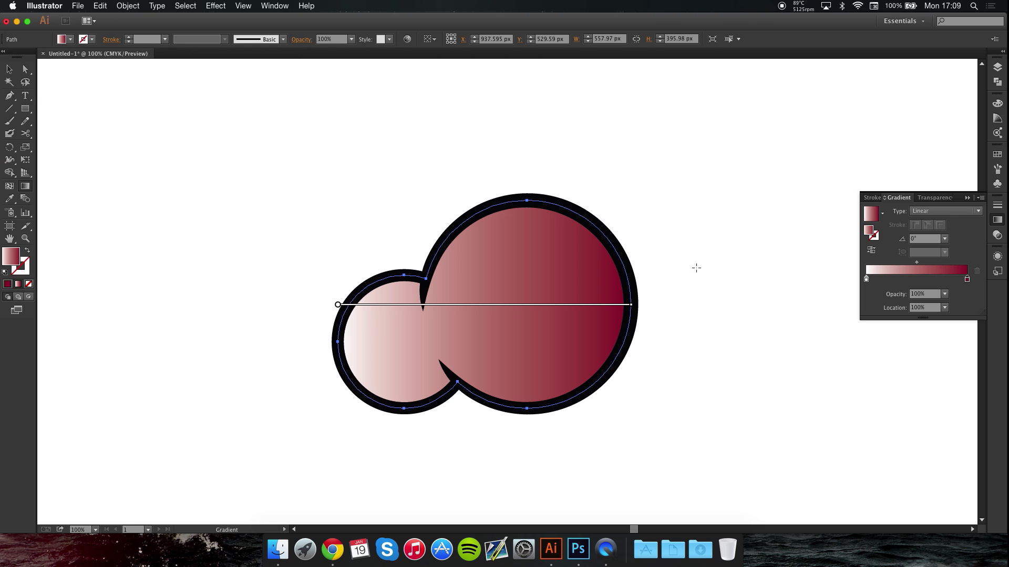
Change the gradient's left white stop to a bright crimson.
{"action": "left_click", "coordinate": [866, 279]}
{"action": "double_click", "coordinate": [871, 233]}
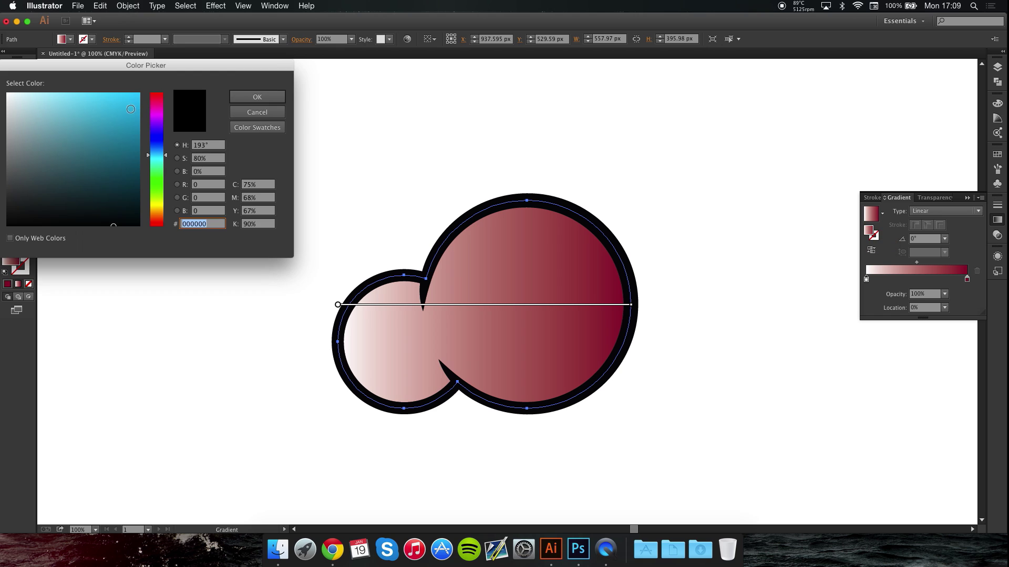
{"action": "left_click", "coordinate": [155, 104]}
{"action": "left_click", "coordinate": [124, 111]}
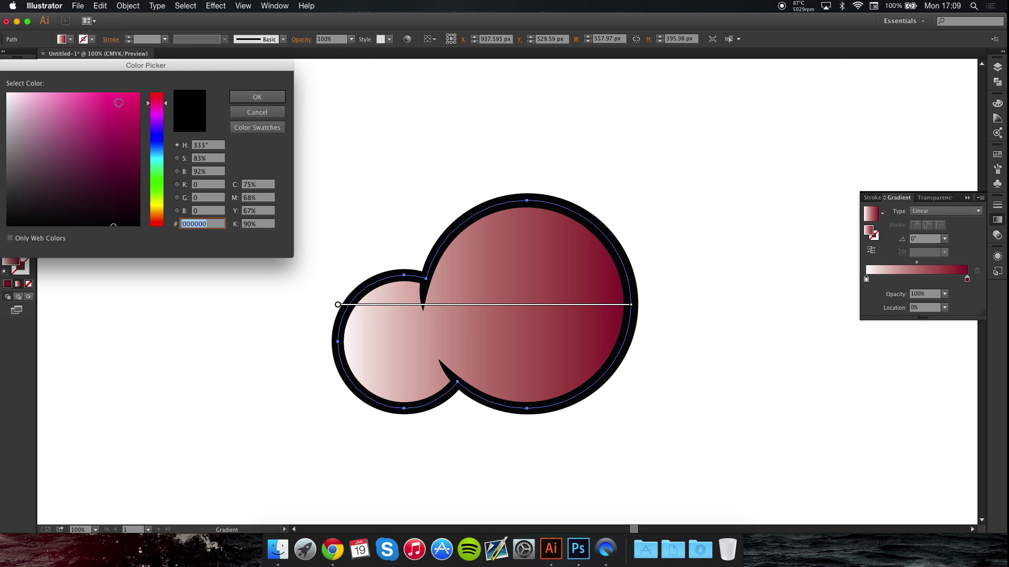
{"action": "mouse_move", "coordinate": [155, 103]}
{"action": "left_mouse_down"}
{"action": "mouse_move", "coordinate": [157, 91]}
{"action": "mouse_move", "coordinate": [154, 101]}
{"action": "left_mouse_up"}
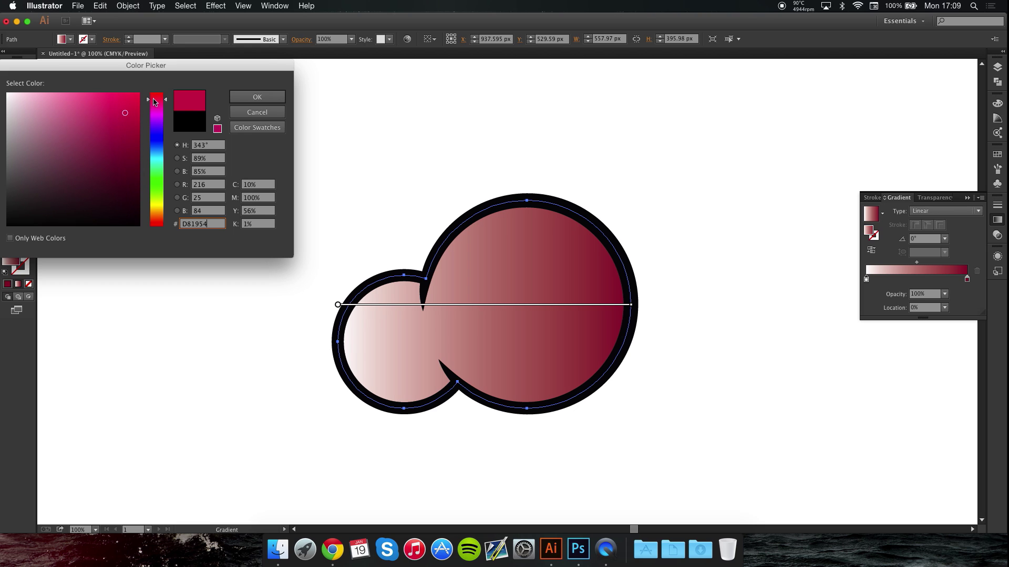
{"action": "left_click", "coordinate": [255, 94]}
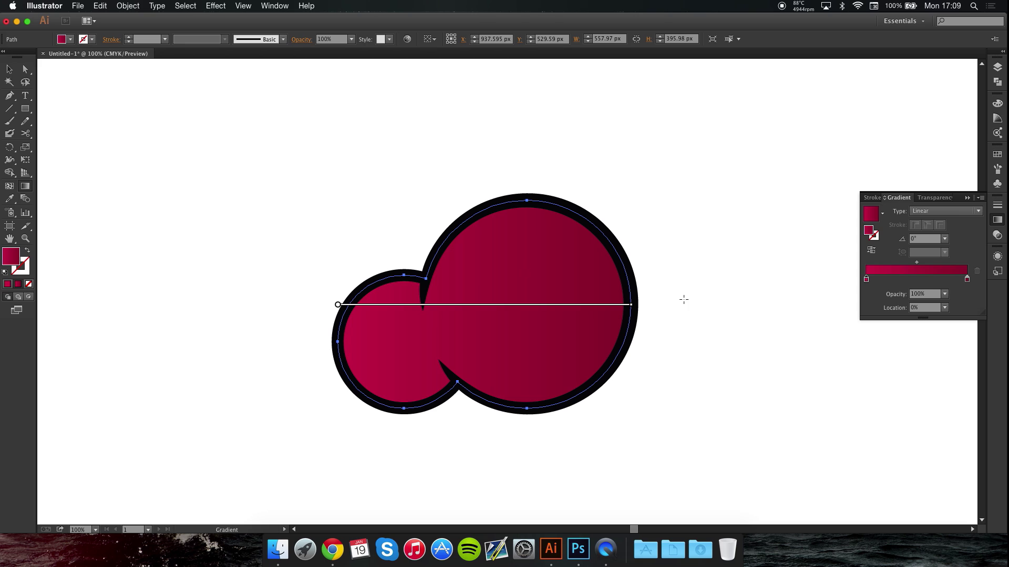
Set the cloud gradient angle to -90° and preview the result.
{"action": "left_click", "coordinate": [944, 239]}
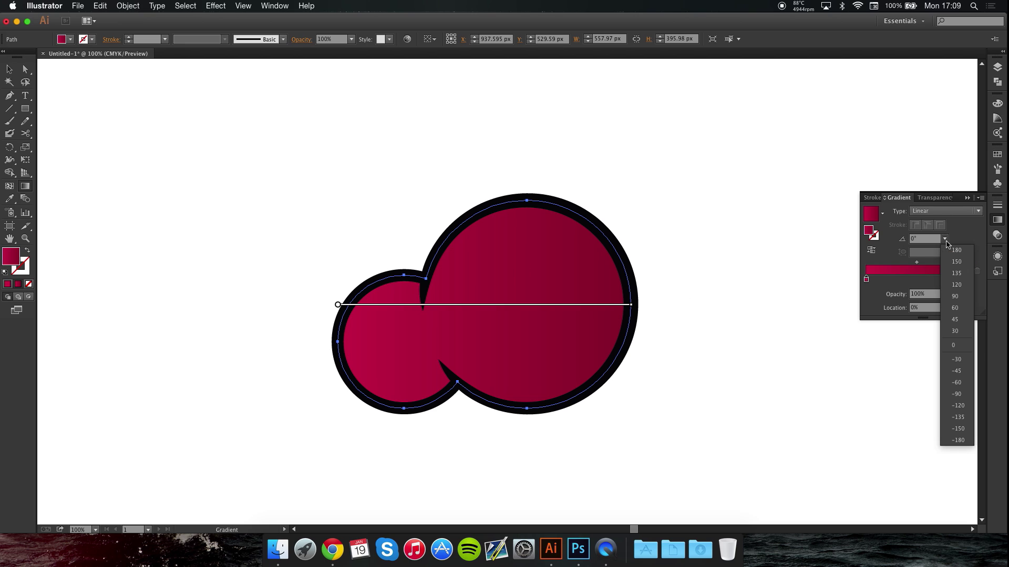
{"action": "left_click", "coordinate": [957, 394]}
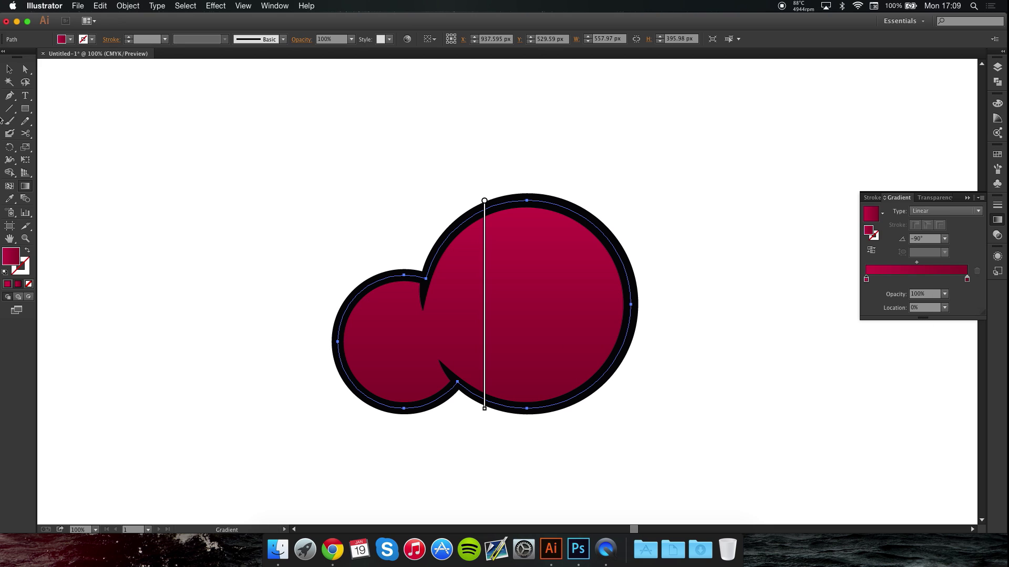
{"action": "left_click", "coordinate": [10, 69]}
{"action": "left_click", "coordinate": [309, 189]}
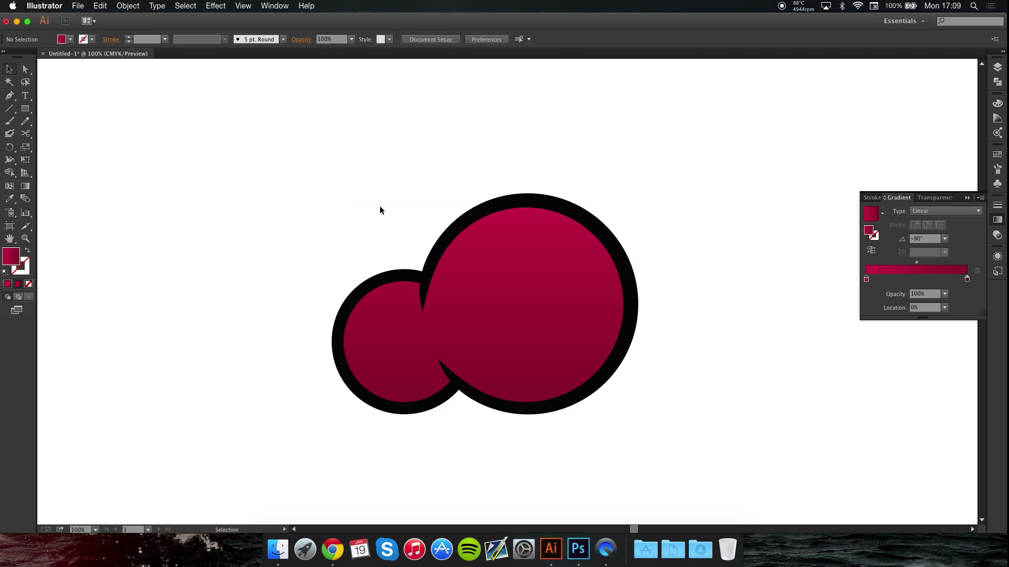
{"action": "left_click", "coordinate": [499, 295]}
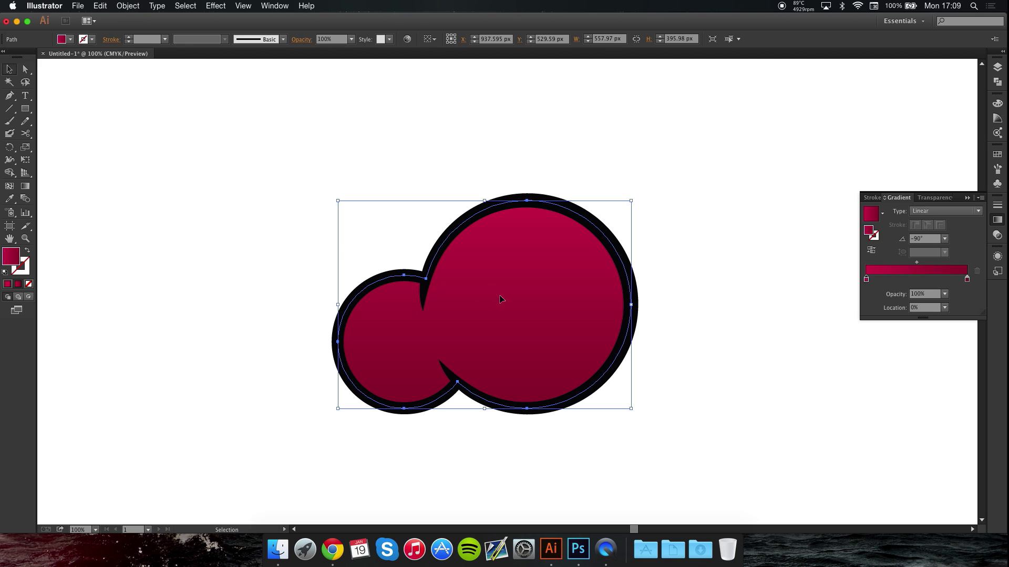
Redraw the gradient vector with the Gradient tool to about -92°, brighter at the top.
{"action": "left_click", "coordinate": [24, 187]}
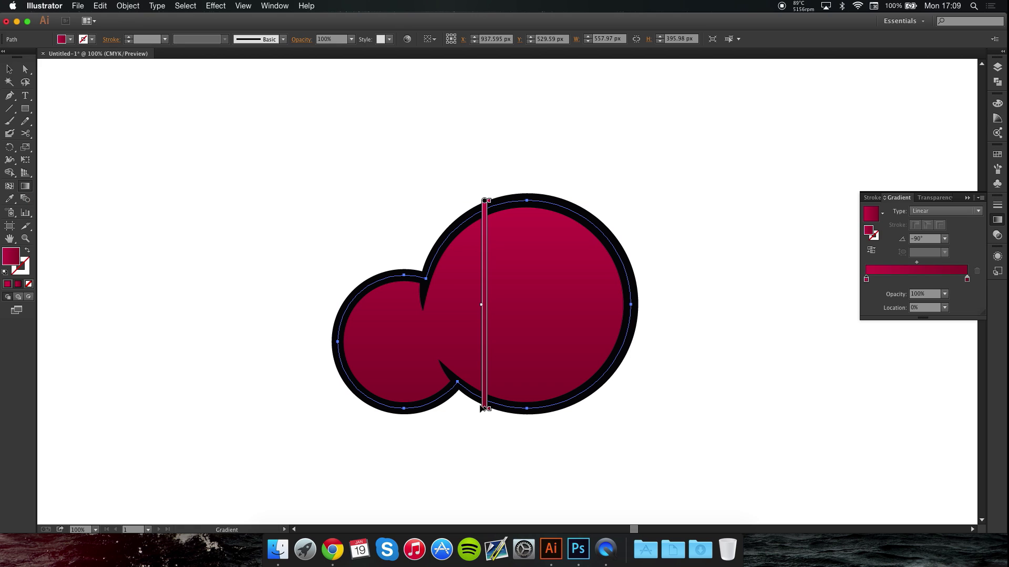
{"action": "mouse_move", "coordinate": [484, 409]}
{"action": "left_mouse_down"}
{"action": "mouse_move", "coordinate": [455, 432]}
{"action": "mouse_move", "coordinate": [458, 464]}
{"action": "mouse_move", "coordinate": [491, 378]}
{"action": "mouse_move", "coordinate": [494, 445]}
{"action": "mouse_move", "coordinate": [491, 422]}
{"action": "left_mouse_up"}
{"action": "mouse_move", "coordinate": [485, 200]}
{"action": "left_mouse_down"}
{"action": "mouse_move", "coordinate": [581, 202]}
{"action": "mouse_move", "coordinate": [581, 234]}
{"action": "mouse_move", "coordinate": [484, 237]}
{"action": "mouse_move", "coordinate": [553, 251]}
{"action": "left_mouse_up"}
{"action": "key", "text": "cmd+z"}
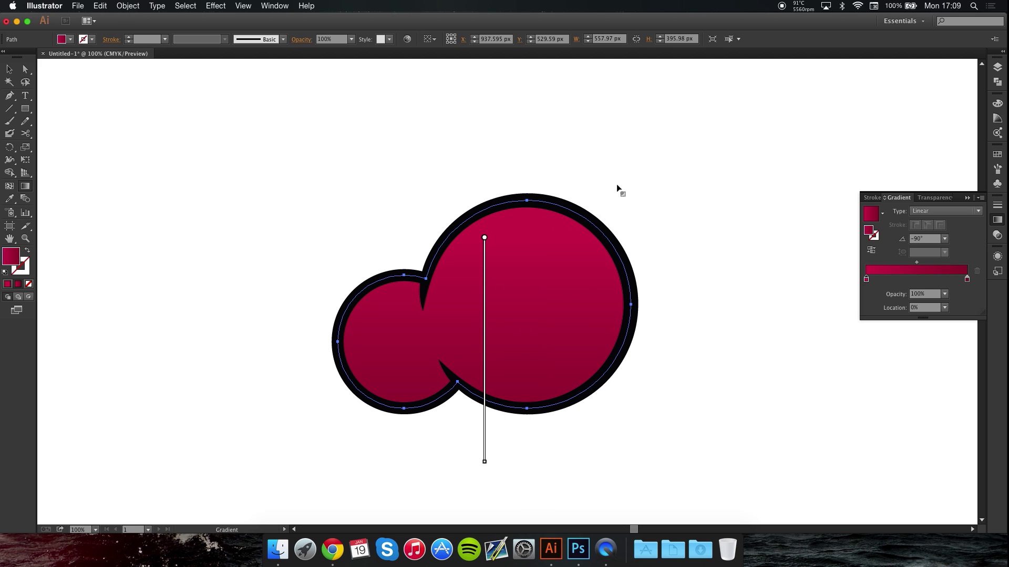
{"action": "left_click_drag", "start_coordinate": [600, 166], "coordinate": [406, 440]}
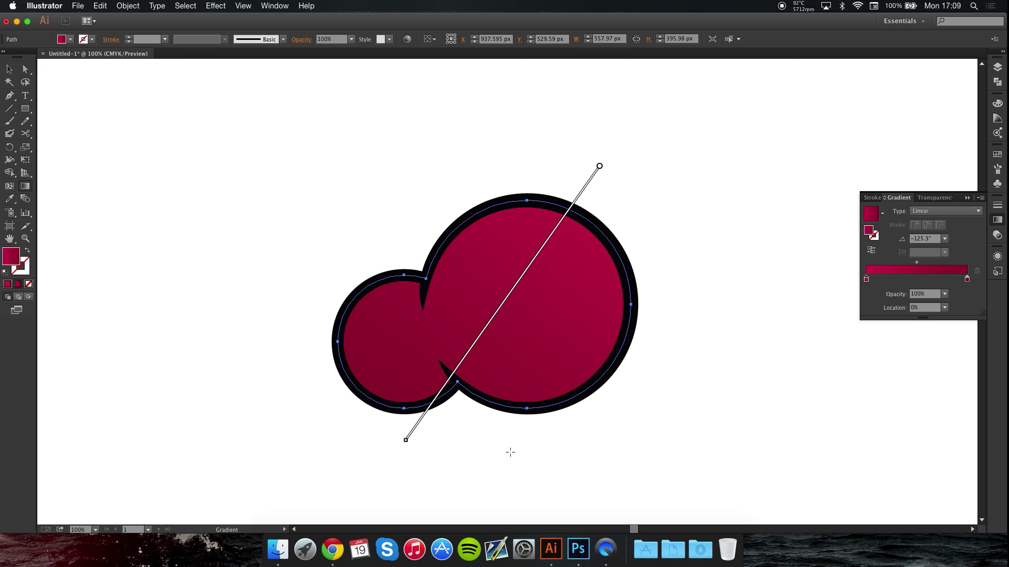
{"action": "mouse_move", "coordinate": [474, 450]}
{"action": "left_mouse_down"}
{"action": "mouse_move", "coordinate": [478, 176]}
{"action": "mouse_move", "coordinate": [496, 161]}
{"action": "mouse_move", "coordinate": [499, 415]}
{"action": "mouse_move", "coordinate": [495, 461]}
{"action": "mouse_move", "coordinate": [480, 458]}
{"action": "left_mouse_up"}
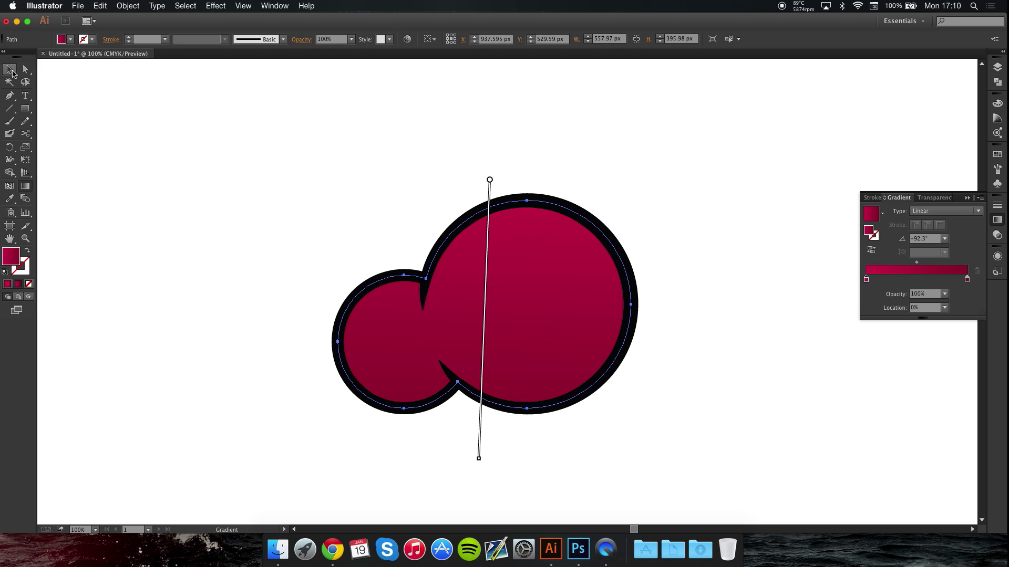
{"action": "left_click", "coordinate": [13, 72]}
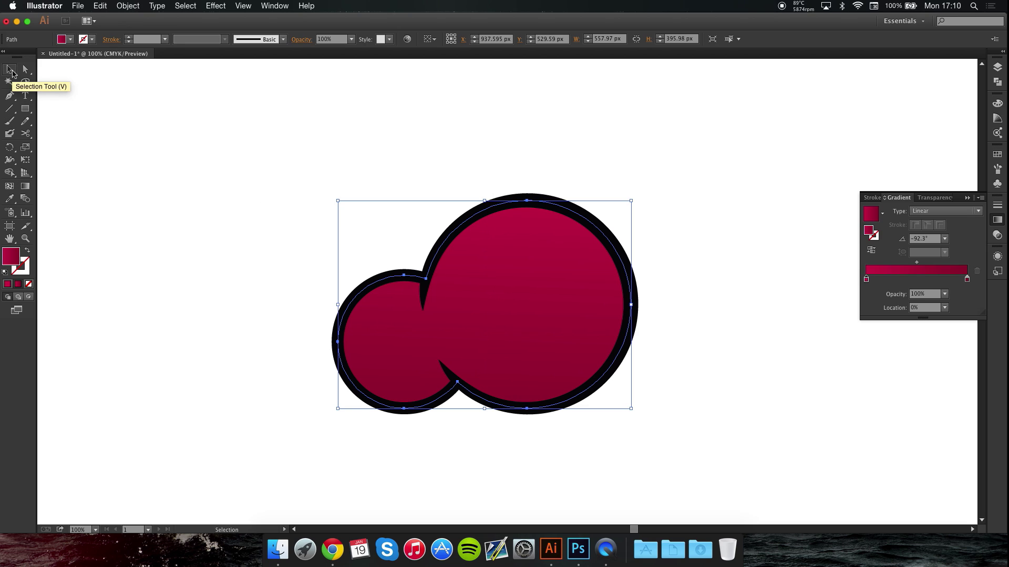
Choose the Ellipse tool with white set as the drawing colour.
{"action": "left_click", "coordinate": [225, 218]}
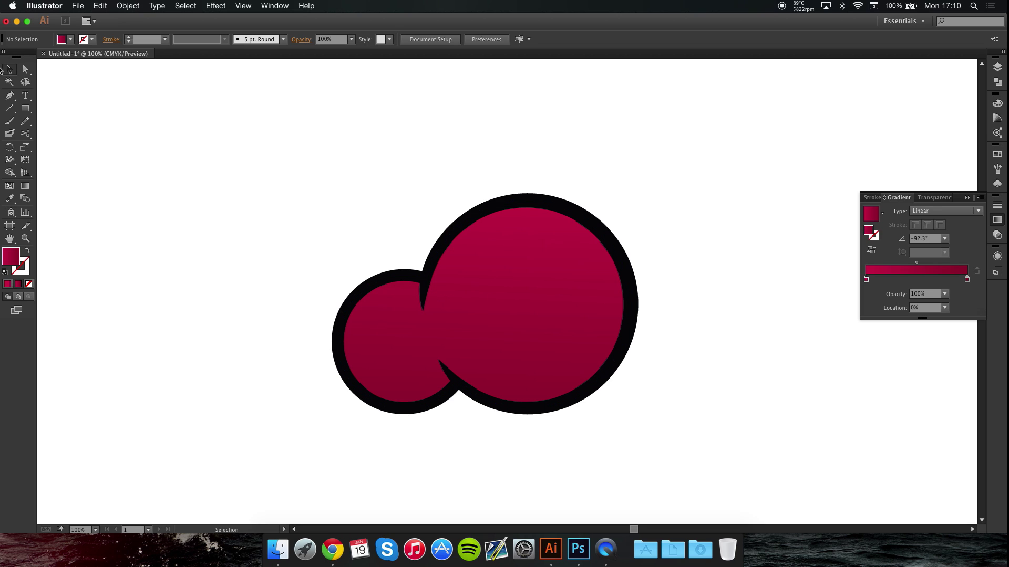
{"action": "left_click", "coordinate": [1000, 68]}
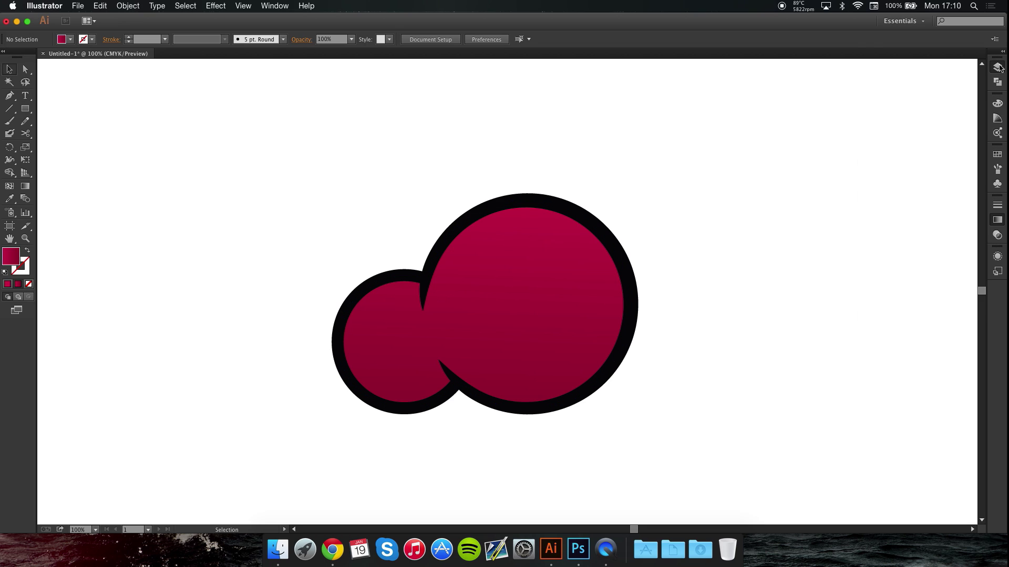
{"action": "left_click", "coordinate": [27, 113]}
{"action": "left_click", "coordinate": [73, 134]}
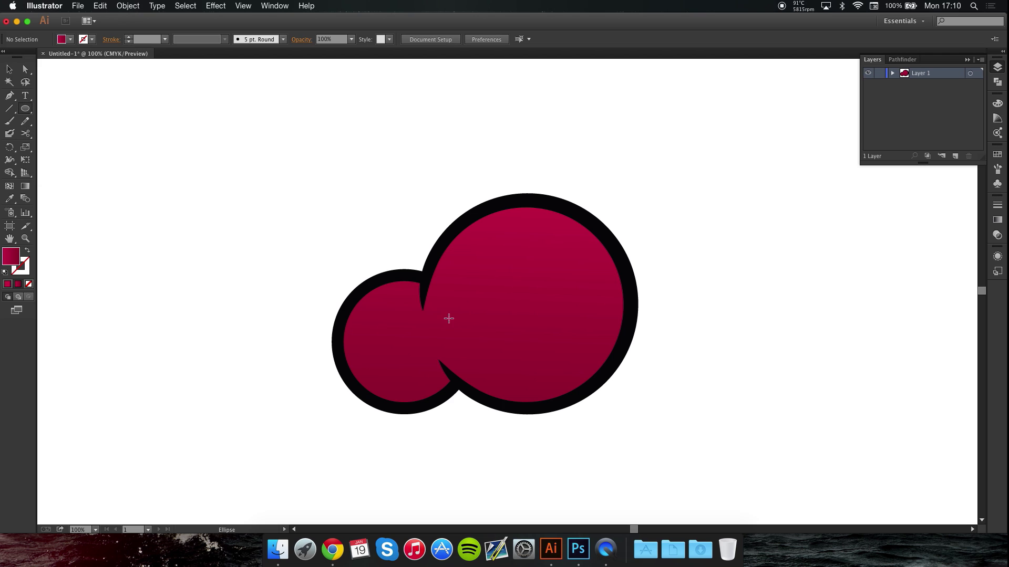
{"action": "double_click", "coordinate": [23, 267]}
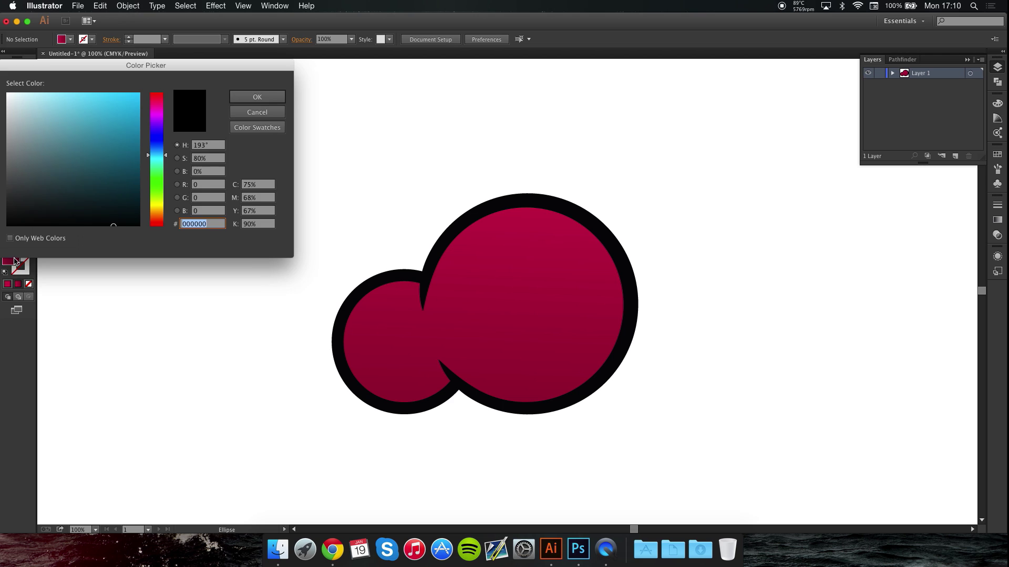
{"action": "left_click_drag", "start_coordinate": [93, 142], "coordinate": [1, 77]}
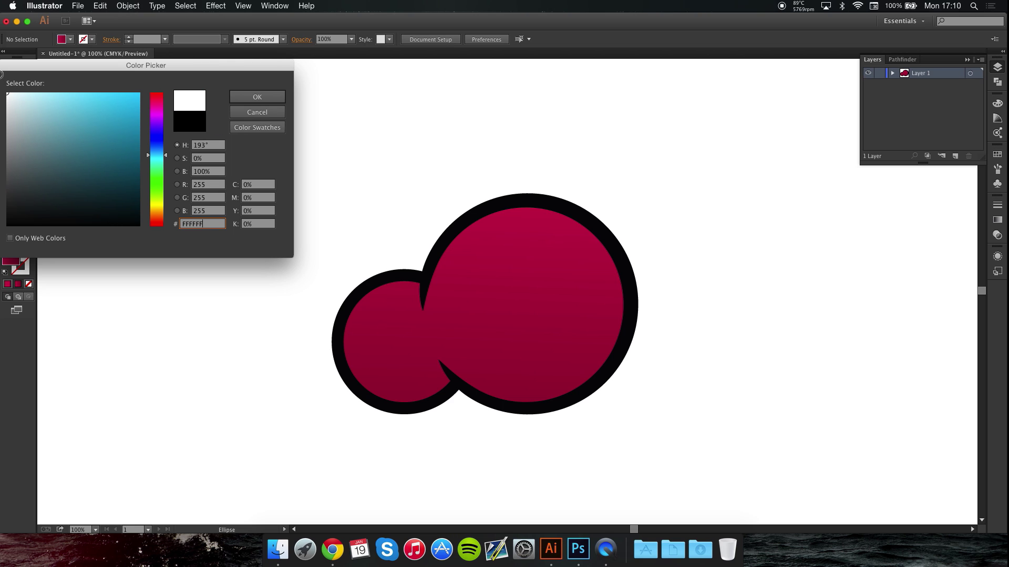
{"action": "left_click", "coordinate": [257, 97]}
Draw a tall oval highlight on the large bubble and fill it with white #FFFFFF.
{"action": "left_click_drag", "start_coordinate": [471, 269], "coordinate": [504, 338]}
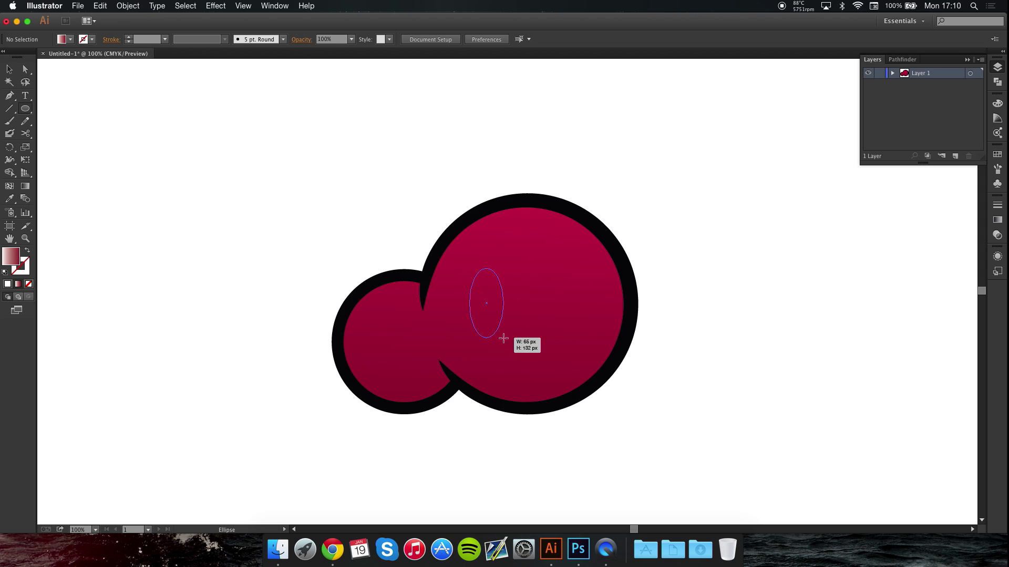
{"action": "left_click_drag", "start_coordinate": [503, 339], "coordinate": [503, 339]}
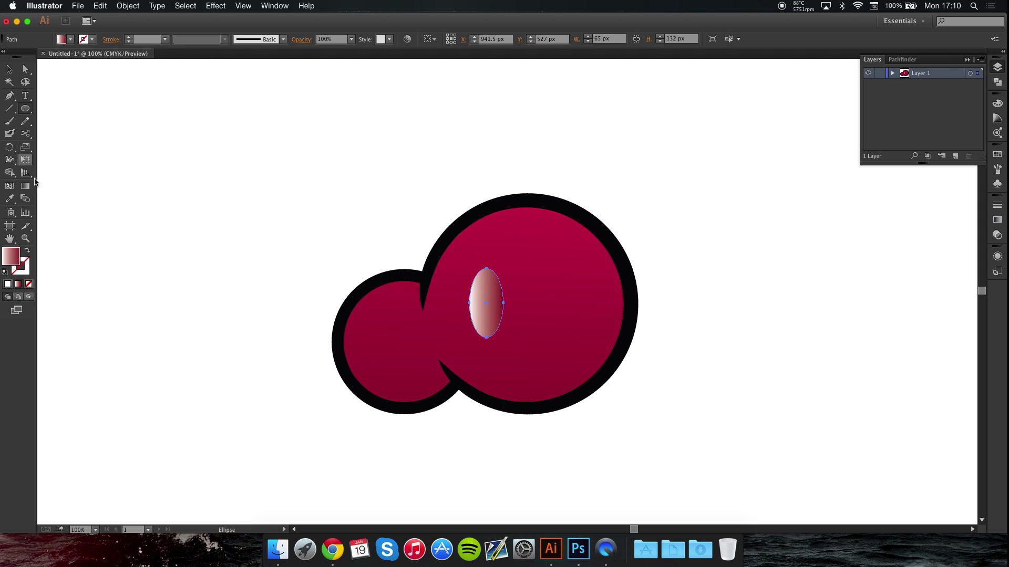
{"action": "double_click", "coordinate": [12, 257]}
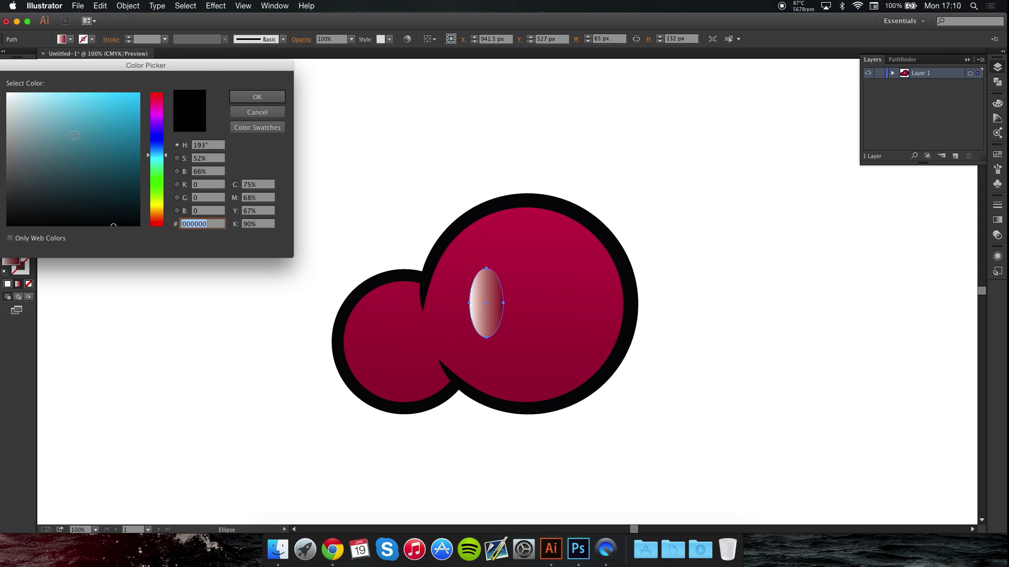
{"action": "left_click_drag", "start_coordinate": [76, 138], "coordinate": [2, 76]}
{"action": "key", "text": "Return"}
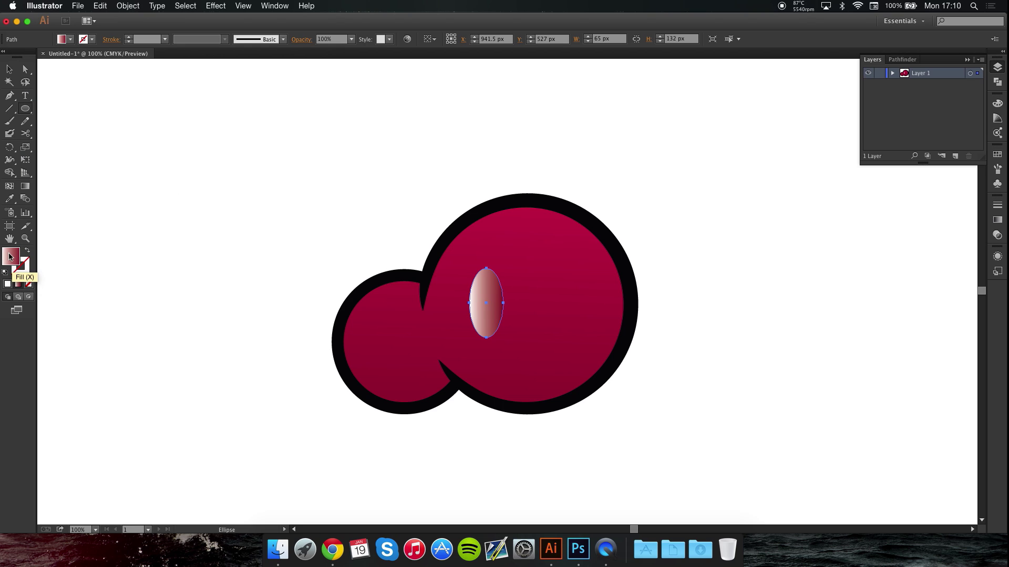
{"action": "double_click", "coordinate": [10, 256]}
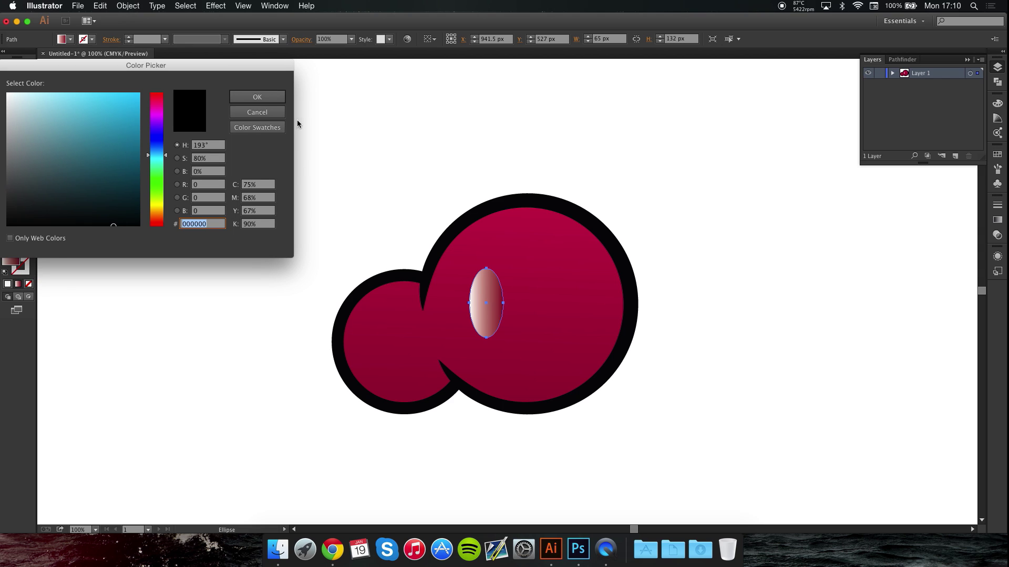
{"action": "left_click", "coordinate": [282, 112]}
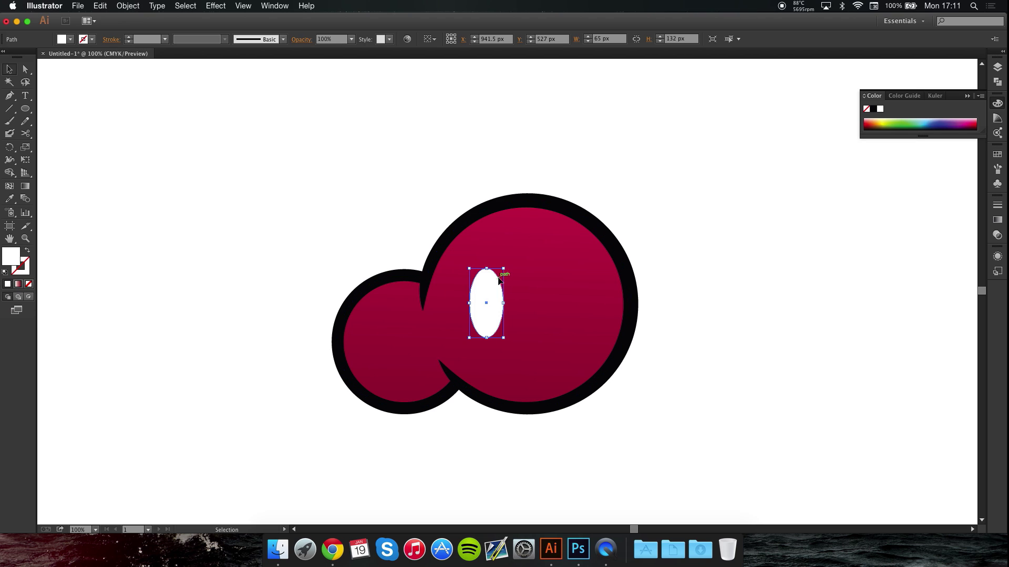
Tilt and raise the large white highlight, and add a smaller copy on the small bubble.
{"action": "left_click_drag", "start_coordinate": [508, 264], "coordinate": [396, 327]}
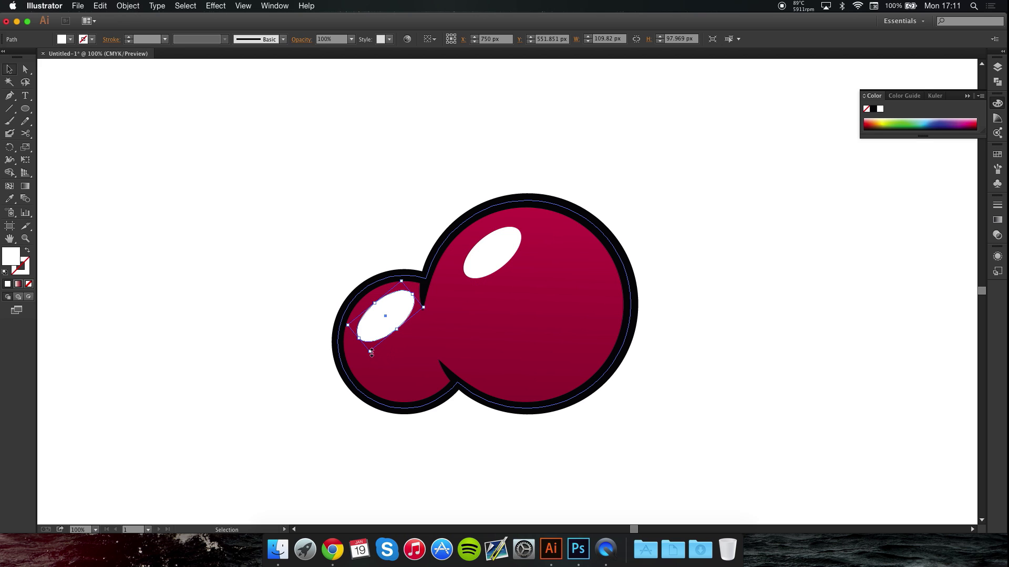
{"action": "left_click_drag", "start_coordinate": [372, 354], "coordinate": [377, 326]}
{"action": "left_click", "coordinate": [339, 231]}
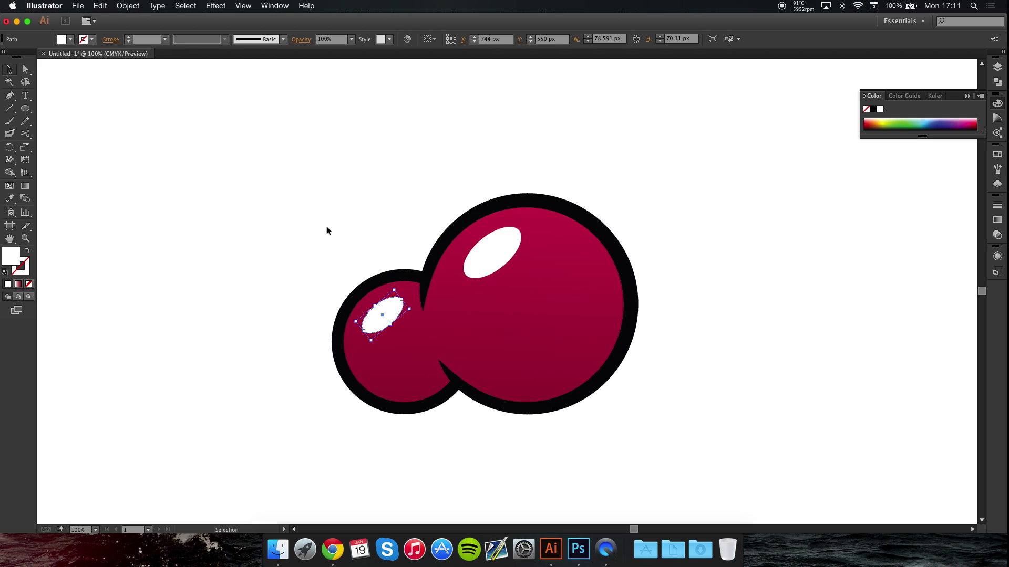
{"action": "left_click", "coordinate": [327, 231]}
{"action": "left_click_drag", "start_coordinate": [473, 266], "coordinate": [473, 261]}
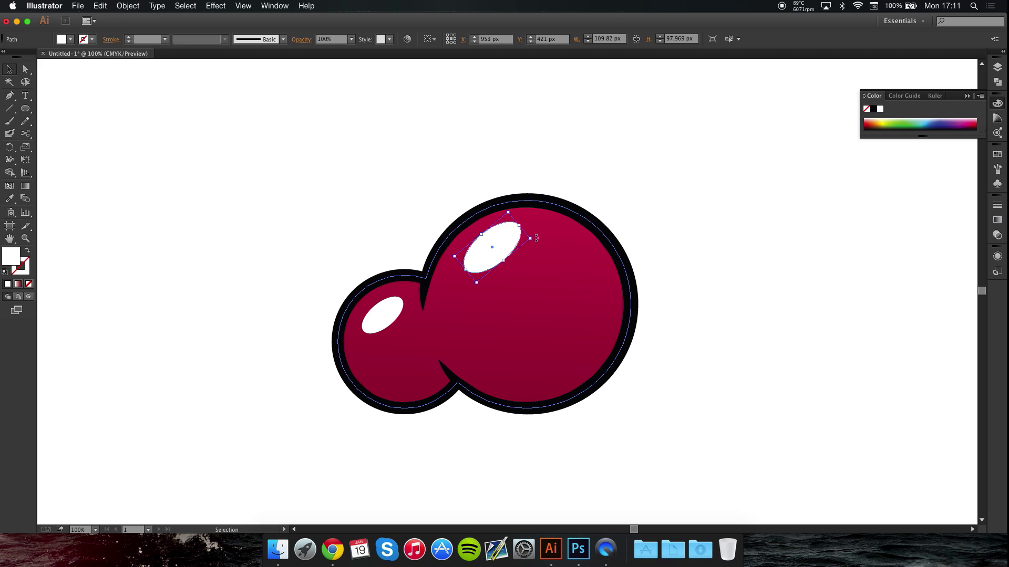
{"action": "left_click_drag", "start_coordinate": [538, 237], "coordinate": [539, 242]}
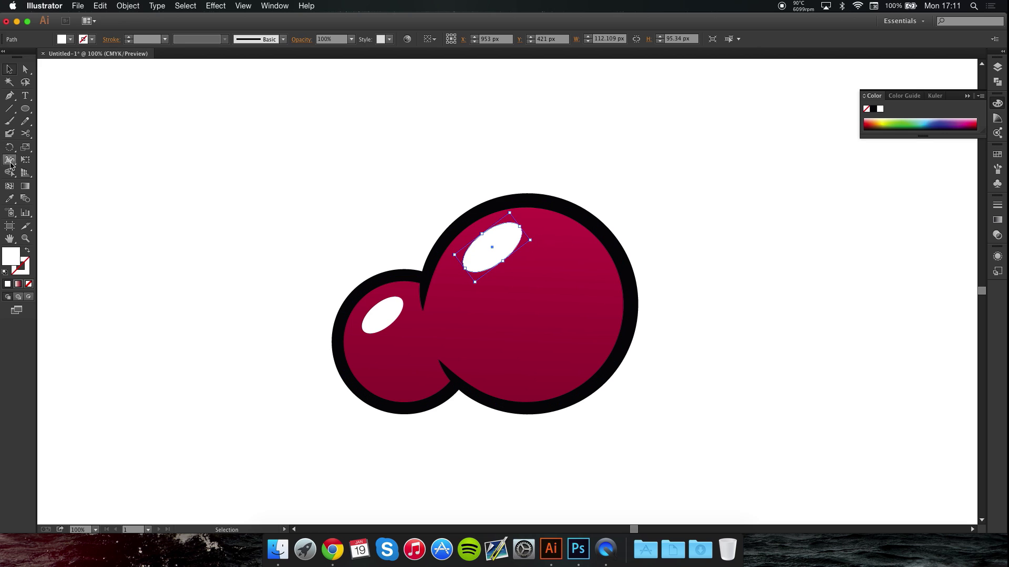
Add a small white dot on the large bubble, then widen the highlight and shrink the dot.
{"action": "left_click", "coordinate": [25, 109]}
{"action": "left_click_drag", "start_coordinate": [451, 283], "coordinate": [463, 293]}
{"action": "key", "text": "super+shift+a"}
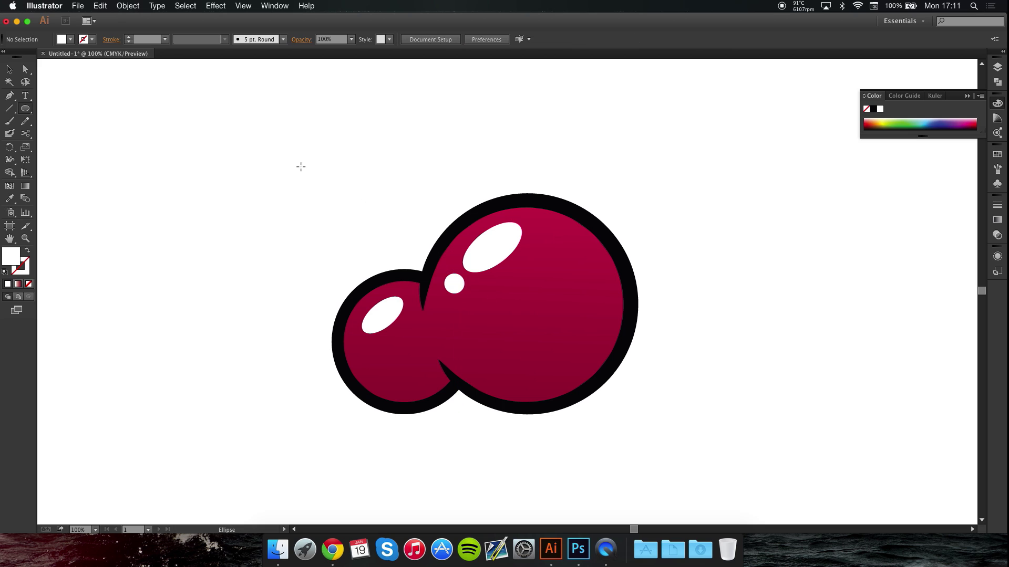
{"action": "left_click", "coordinate": [8, 69]}
{"action": "left_click", "coordinate": [519, 244]}
{"action": "left_click", "coordinate": [519, 243]}
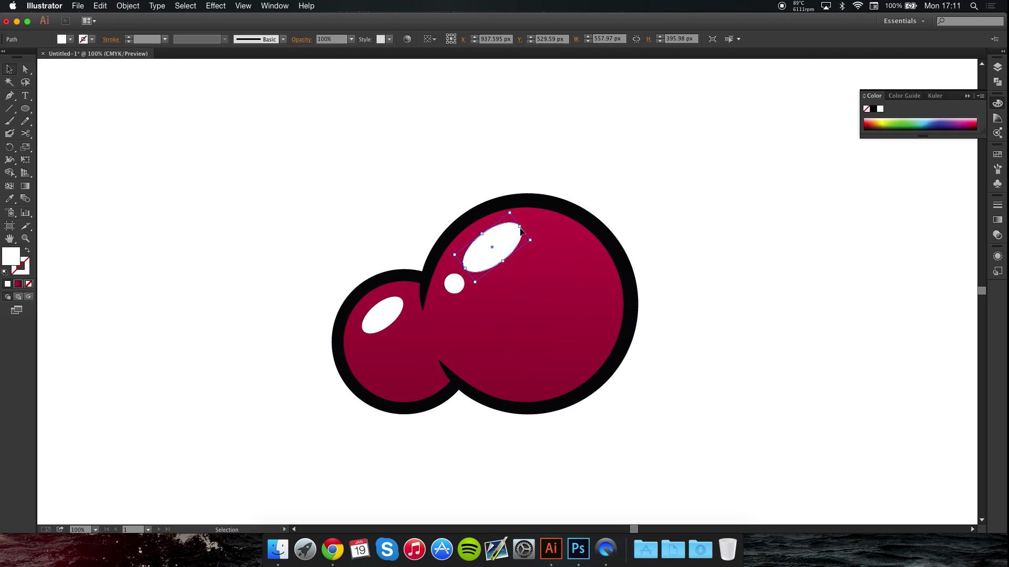
{"action": "mouse_move", "coordinate": [535, 241]}
{"action": "left_mouse_down"}
{"action": "mouse_move", "coordinate": [559, 247]}
{"action": "mouse_move", "coordinate": [539, 243]}
{"action": "left_mouse_up"}
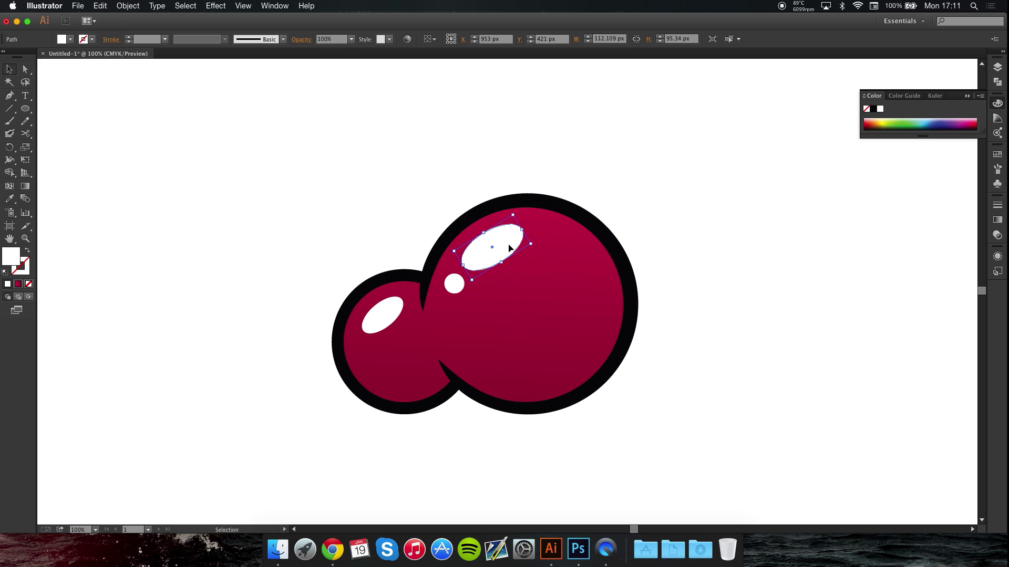
{"action": "left_click", "coordinate": [583, 171]}
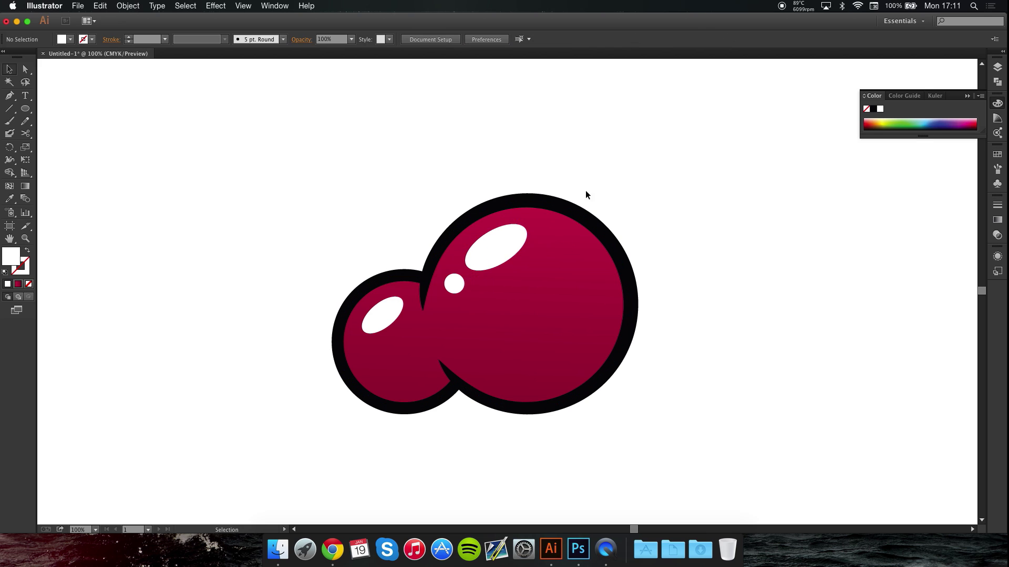
{"action": "left_click", "coordinate": [455, 283]}
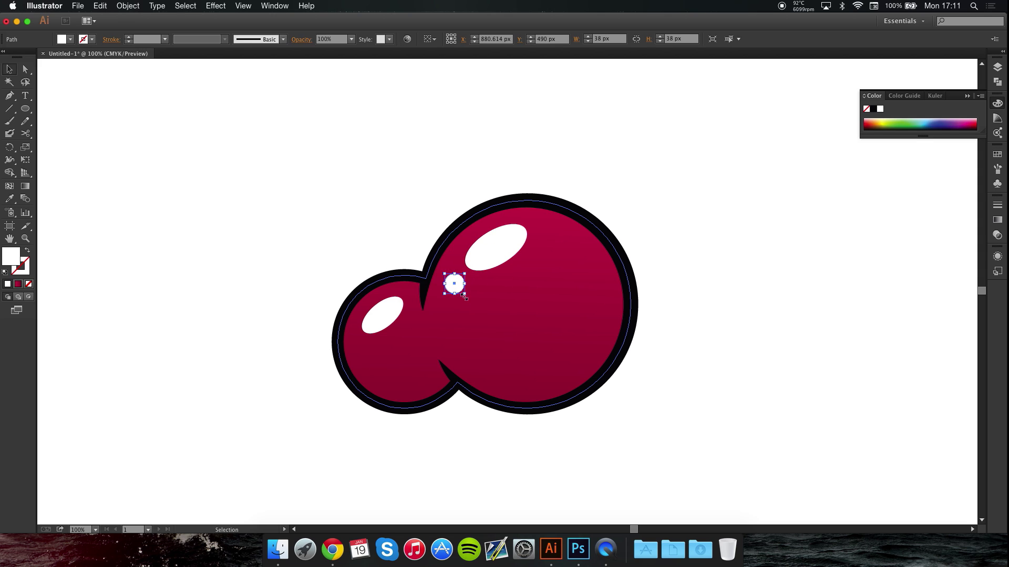
{"action": "left_click_drag", "start_coordinate": [464, 293], "coordinate": [462, 290]}
{"action": "left_click", "coordinate": [677, 216]}
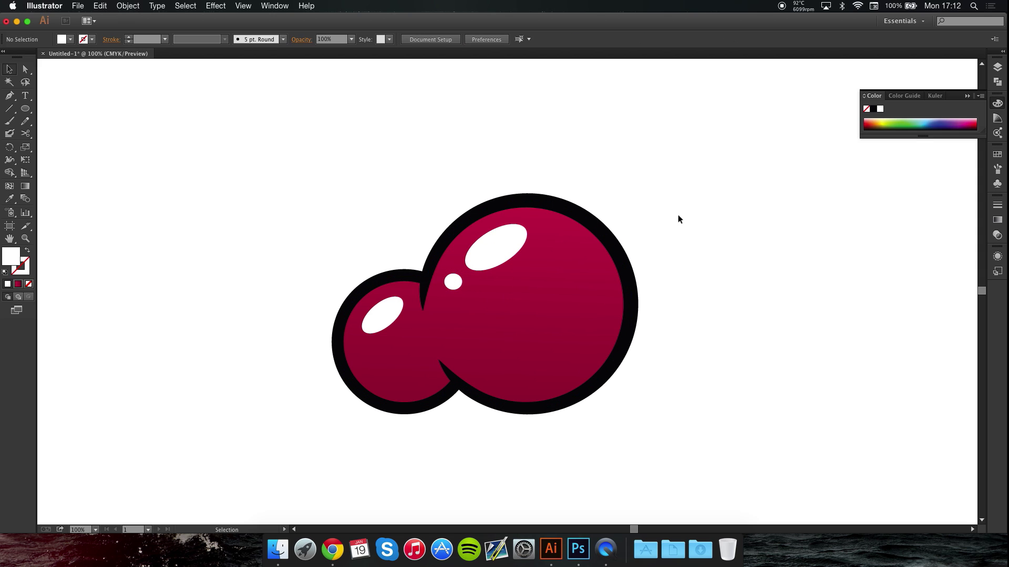
Rotate the large highlight slightly and move the small white dot up.
{"action": "scroll", "coordinate": [677, 217], "scroll_direction": "down", "scroll_amount": 5}
{"action": "scroll", "coordinate": [678, 219], "scroll_direction": "down", "scroll_amount": 2}
{"action": "scroll", "coordinate": [617, 228], "scroll_direction": "up", "scroll_amount": 6}
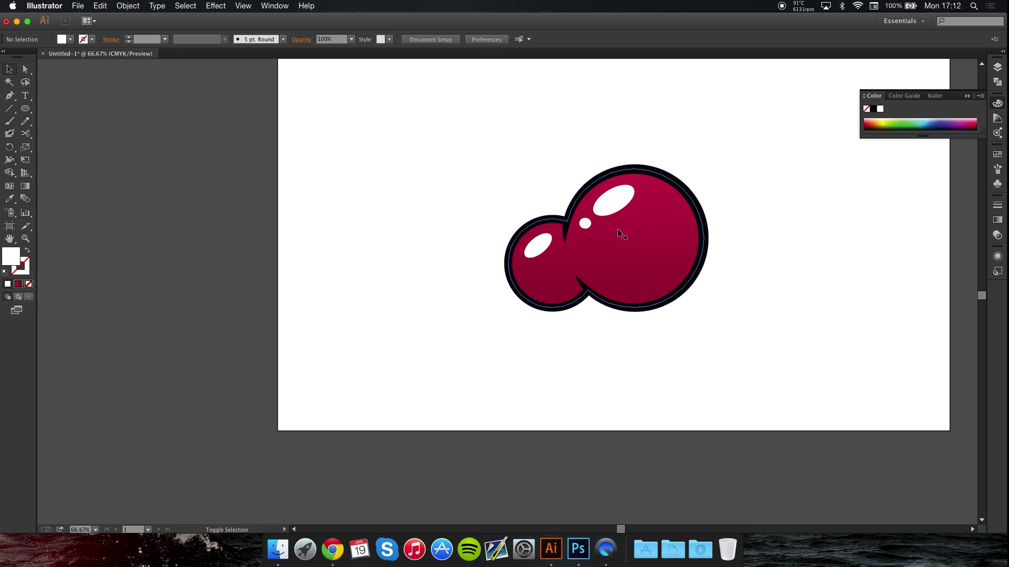
{"action": "left_click", "coordinate": [614, 200]}
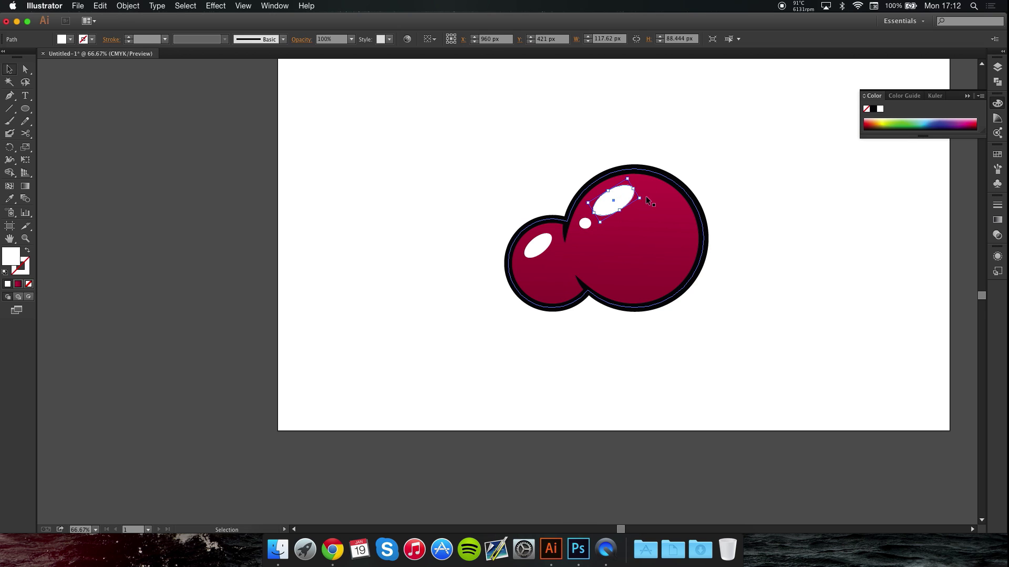
{"action": "left_click_drag", "start_coordinate": [645, 199], "coordinate": [620, 197]}
{"action": "left_click", "coordinate": [688, 177]}
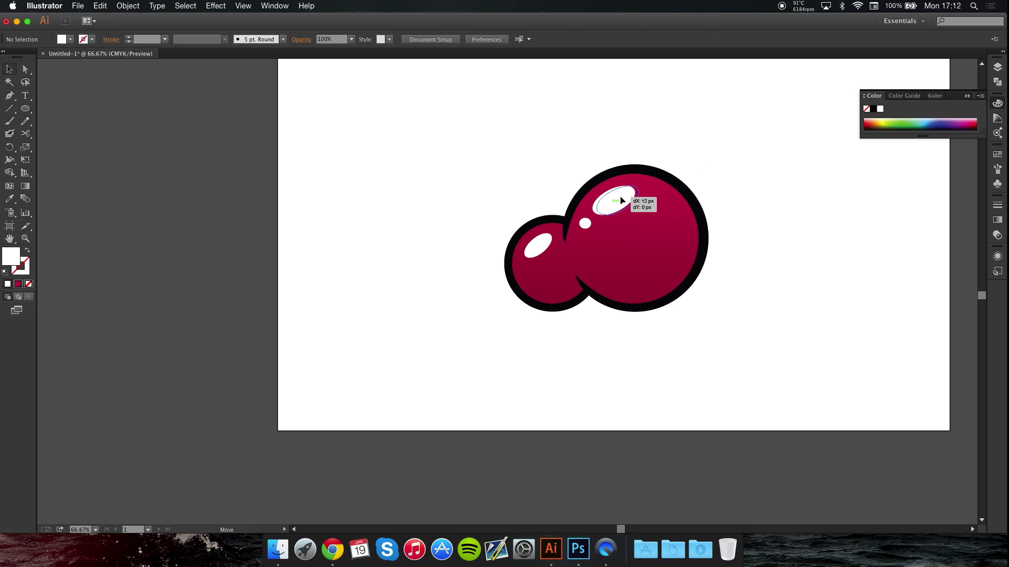
{"action": "left_click", "coordinate": [663, 153]}
{"action": "left_click_drag", "start_coordinate": [585, 226], "coordinate": [586, 219]}
Rotate the large highlight a bit further and review the artwork.
{"action": "left_click", "coordinate": [620, 198]}
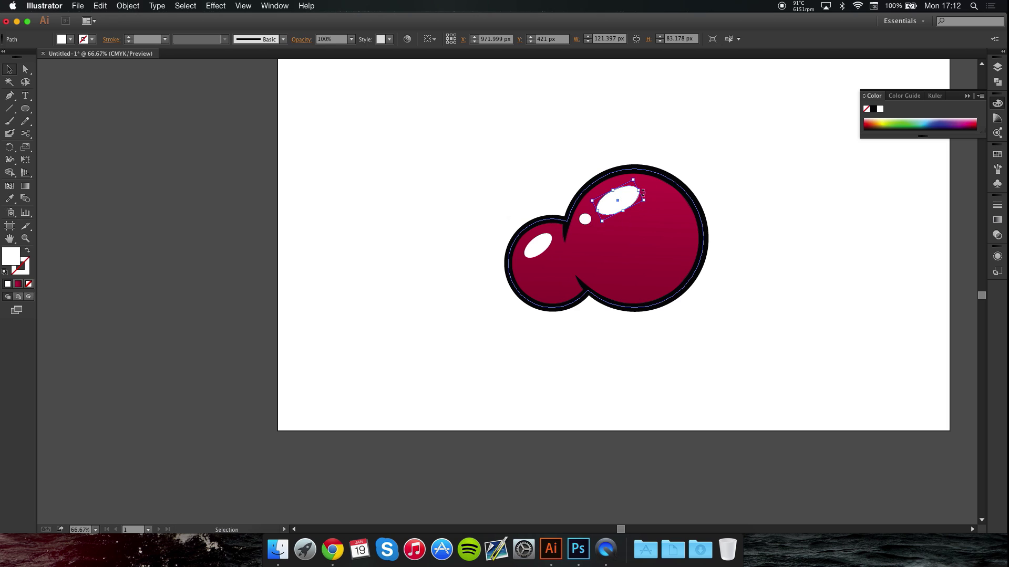
{"action": "left_click", "coordinate": [649, 202]}
{"action": "key", "text": "super+z"}
{"action": "left_click_drag", "start_coordinate": [652, 205], "coordinate": [628, 199]}
{"action": "left_click", "coordinate": [691, 171]}
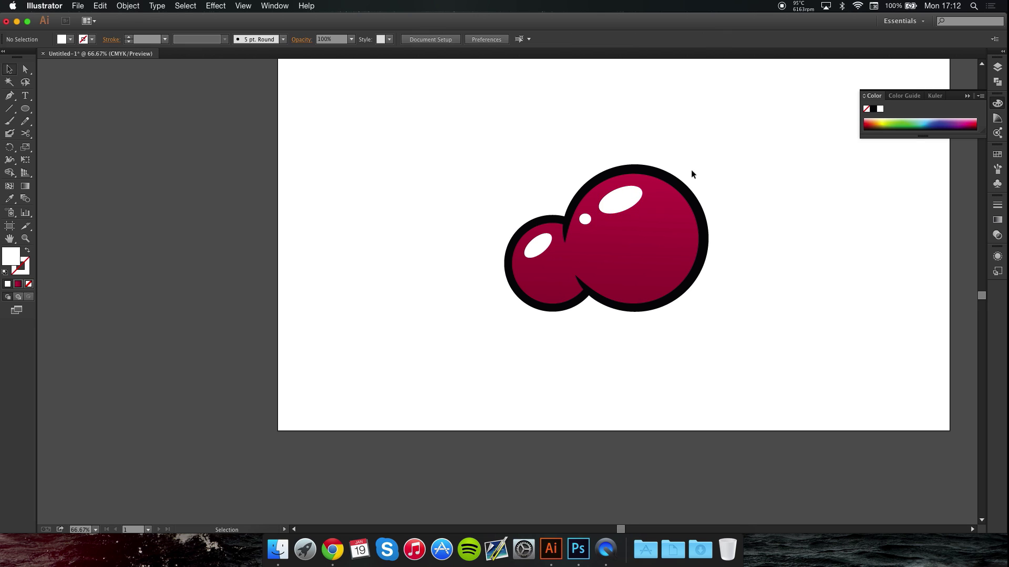
{"action": "left_click_drag", "start_coordinate": [692, 171], "coordinate": [641, 216]}
{"action": "scroll", "coordinate": [604, 253], "scroll_direction": "up", "scroll_amount": 2}
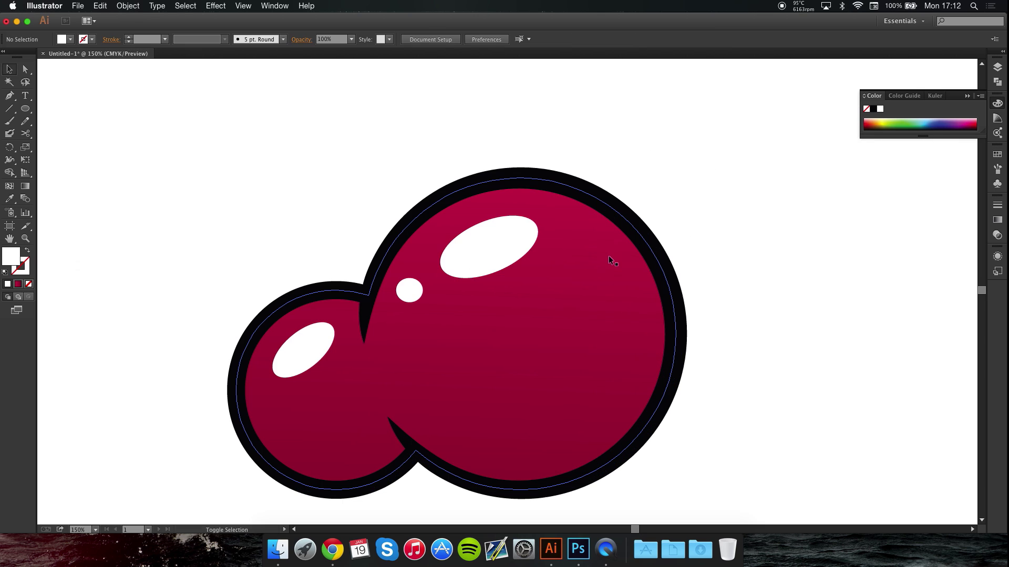
{"action": "scroll", "coordinate": [612, 258], "scroll_direction": "down", "scroll_amount": 2}
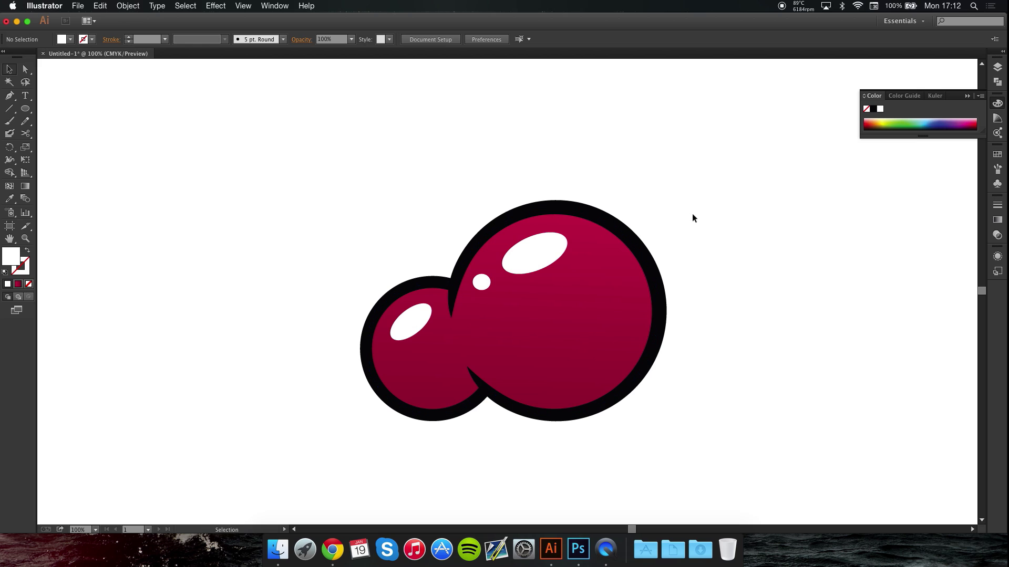
{"action": "scroll", "coordinate": [666, 214], "scroll_direction": "down", "scroll_amount": 1}
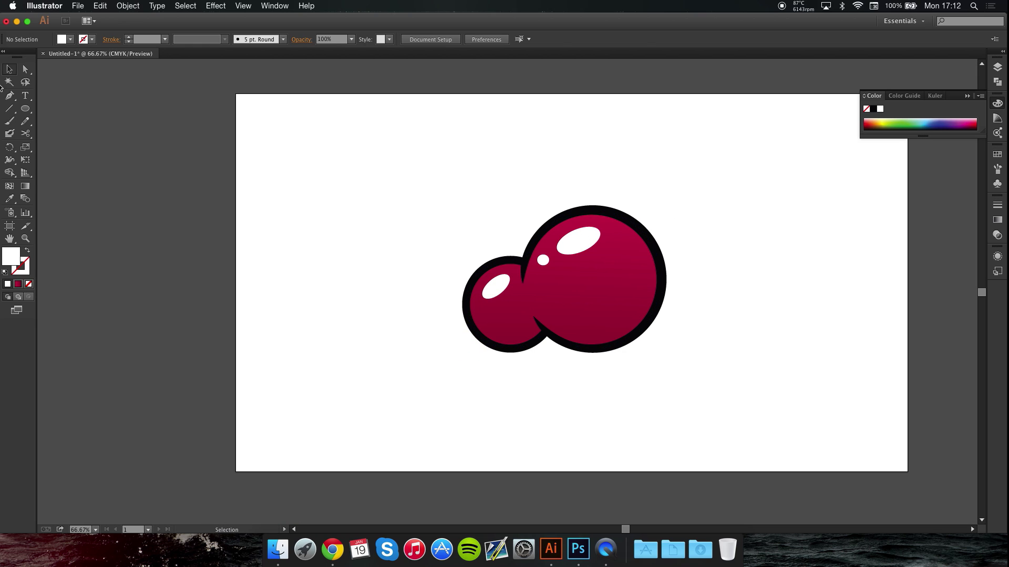
Type 'BUBBLE BLOB' below the bubbles and stretch it to the logo's width.
{"action": "left_click", "coordinate": [24, 95]}
{"action": "left_click", "coordinate": [450, 397]}
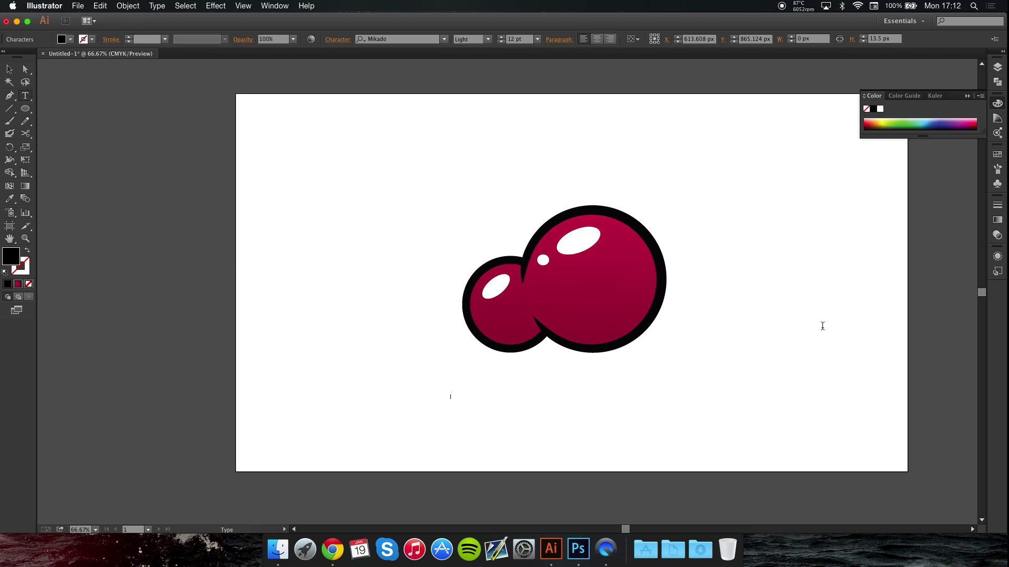
{"action": "type", "text": "b"}
{"action": "key", "text": "BackSpace"}
{"action": "type", "text": "BUBBLE BLOB"}
{"action": "left_click", "coordinate": [10, 69]}
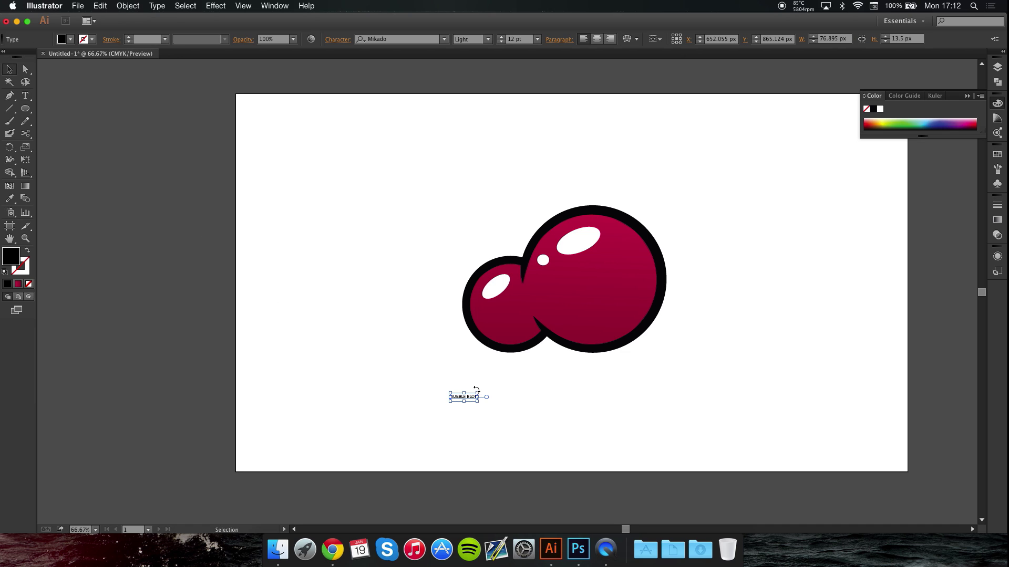
{"action": "left_click_drag", "start_coordinate": [478, 392], "coordinate": [652, 399]}
Set the BUBBLE BLOB title's font family to Mikado Light.
{"action": "left_click", "coordinate": [756, 388]}
{"action": "left_click", "coordinate": [692, 429]}
{"action": "left_click", "coordinate": [692, 450]}
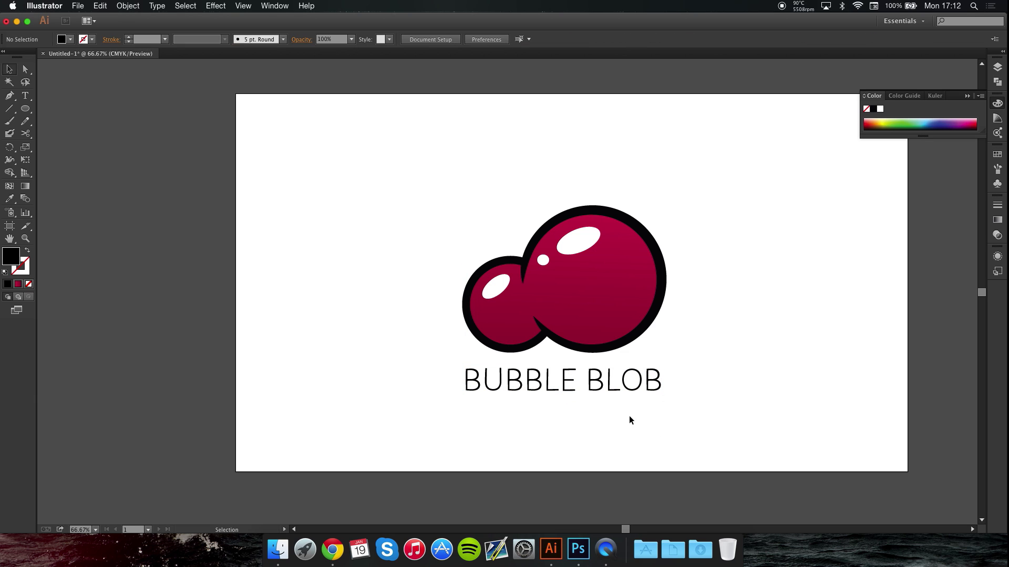
{"action": "triple_click", "coordinate": [604, 390]}
{"action": "left_click", "coordinate": [402, 40]}
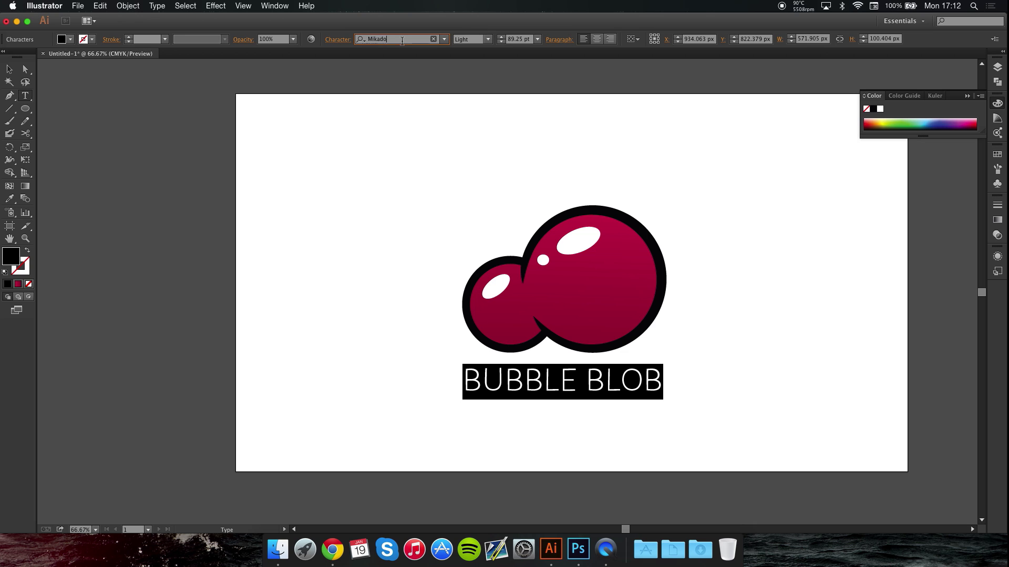
{"action": "key", "text": "BackSpace"}
{"action": "key", "text": "BackSpace"}
{"action": "key", "text": "BackSpace"}
{"action": "key", "text": "BackSpace"}
{"action": "key", "text": "BackSpace"}
{"action": "key", "text": "BackSpace"}
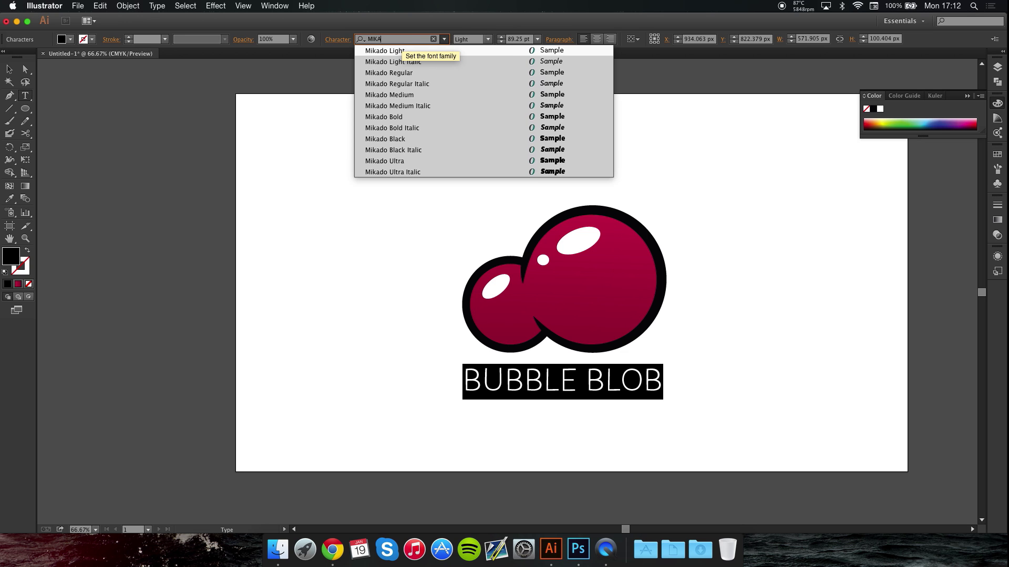
{"action": "type", "text": "MIK"}
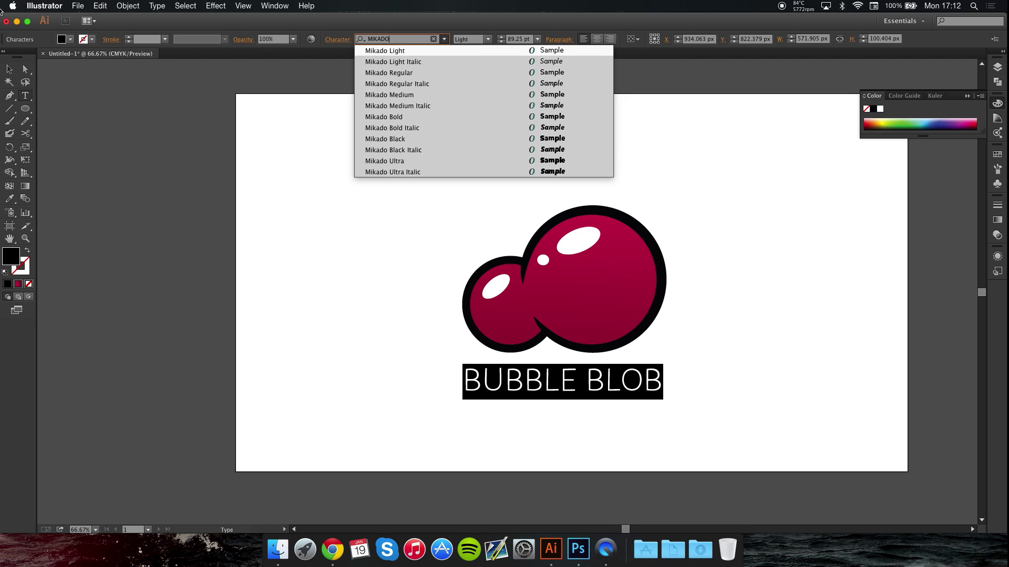
{"action": "left_click", "coordinate": [9, 69]}
Set the whole BUBBLE BLOB title to the upright Mikado Ultra weight.
{"action": "left_click", "coordinate": [356, 247]}
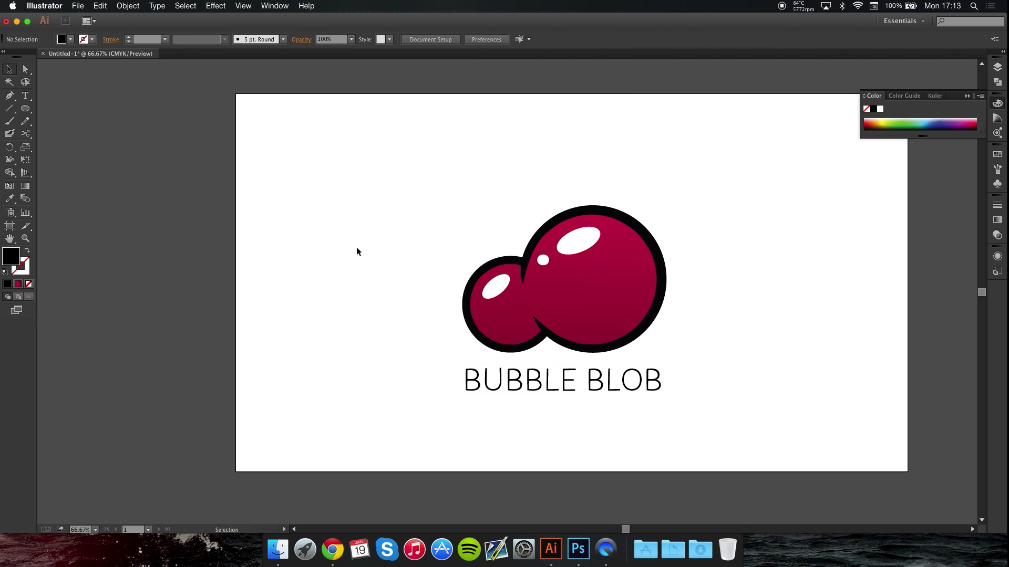
{"action": "left_click", "coordinate": [578, 394]}
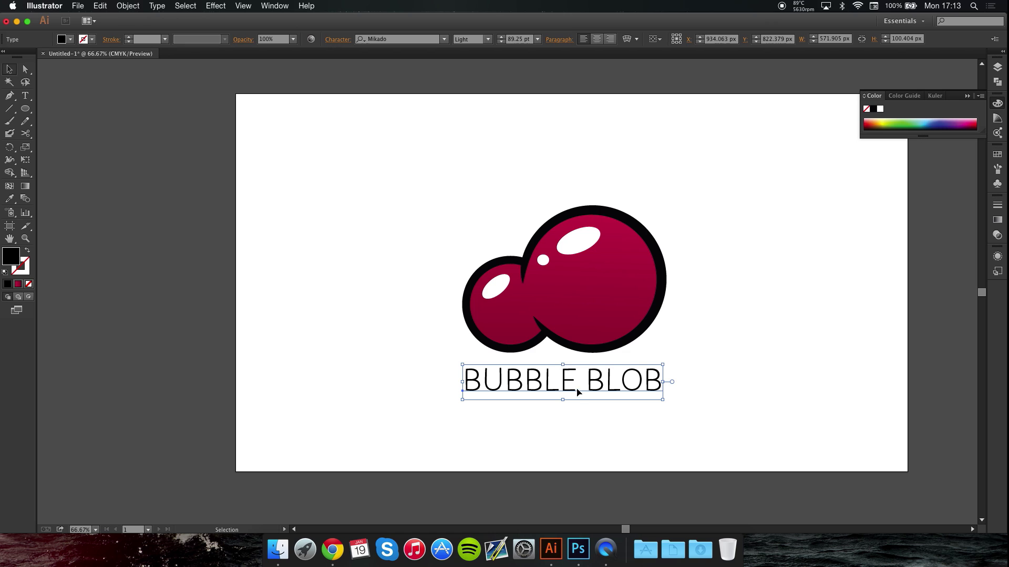
{"action": "left_click", "coordinate": [488, 41]}
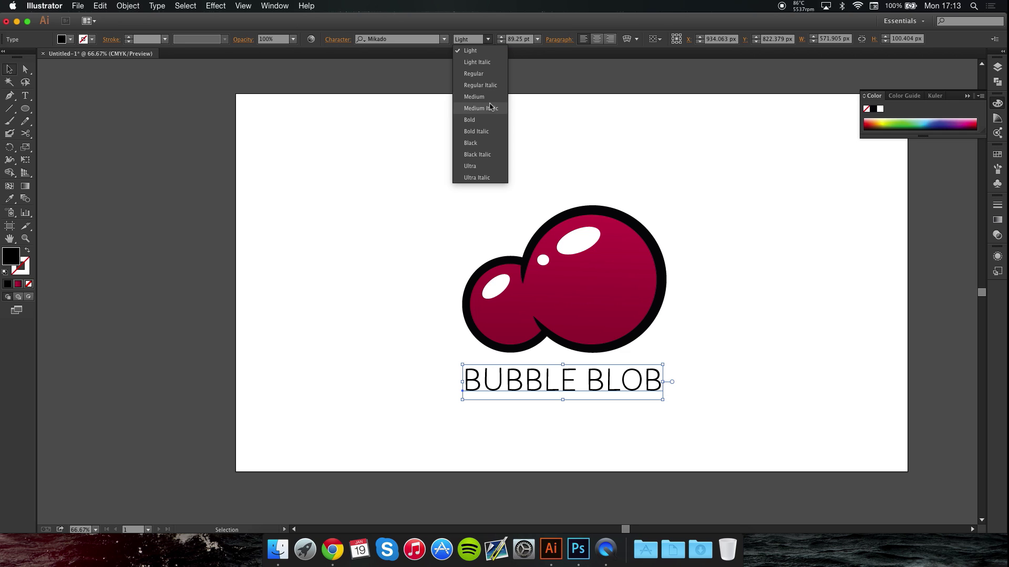
{"action": "left_click", "coordinate": [480, 178]}
{"action": "left_click", "coordinate": [487, 40]}
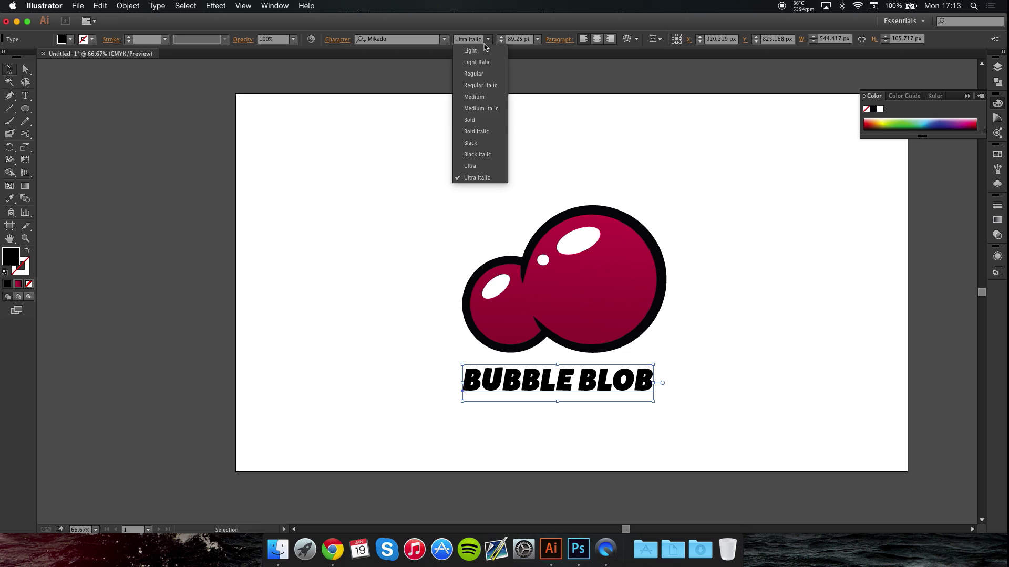
{"action": "left_click", "coordinate": [490, 165]}
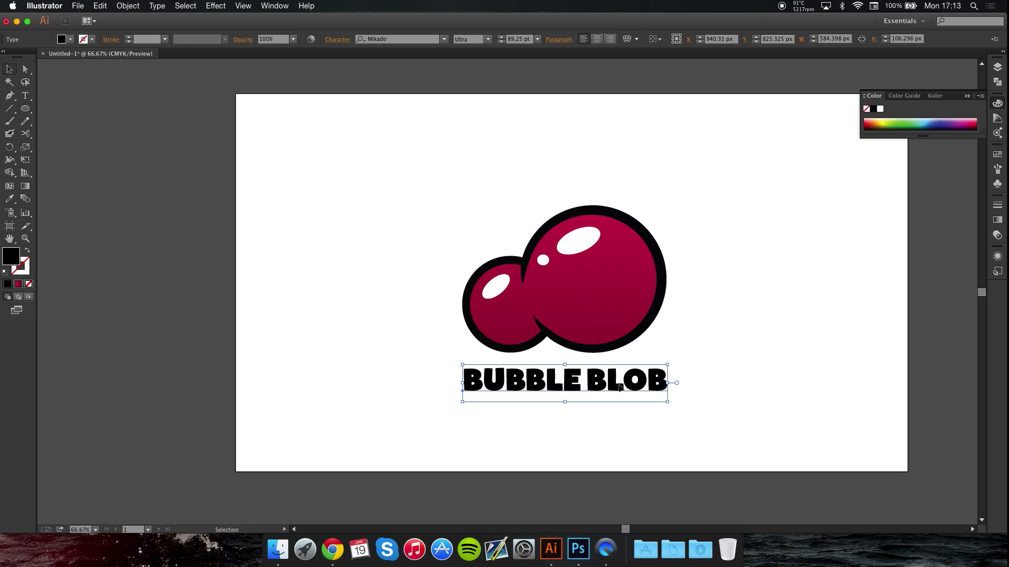
Switch the word BLOB to the Light weight and shrink the wordmark slightly.
{"action": "double_click", "coordinate": [591, 384]}
{"action": "left_click_drag", "start_coordinate": [587, 383], "coordinate": [736, 383]}
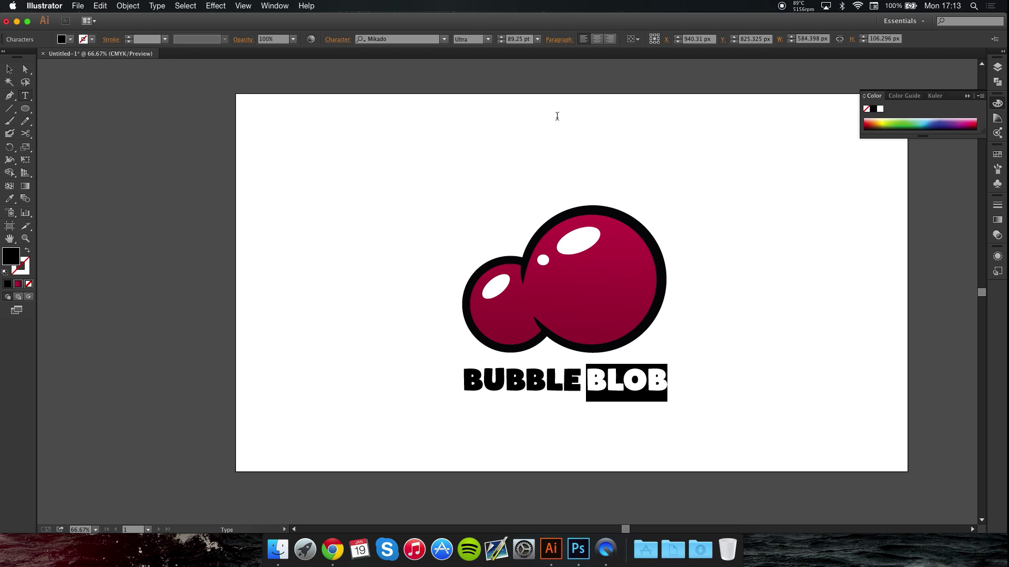
{"action": "left_click", "coordinate": [486, 40]}
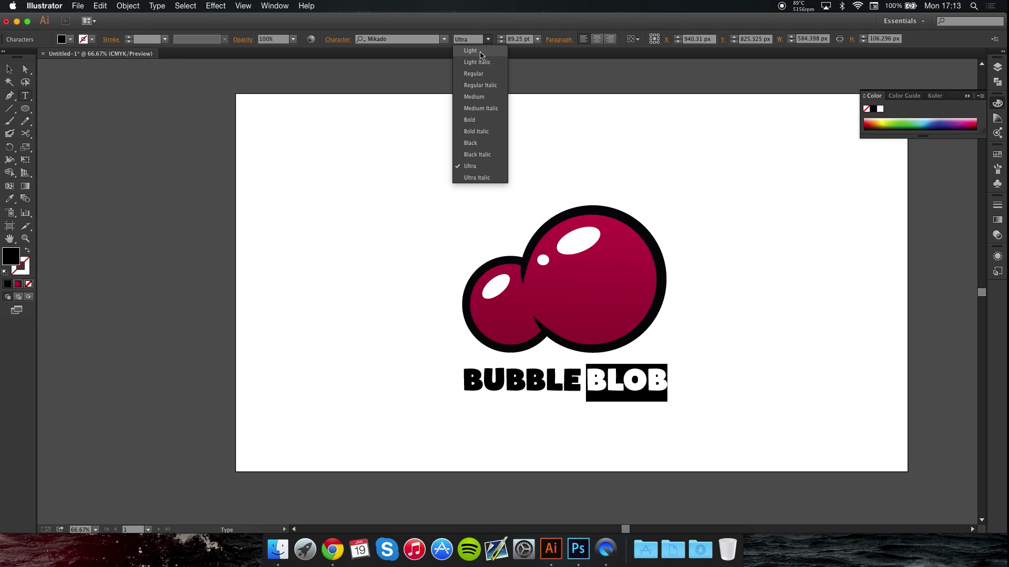
{"action": "left_click", "coordinate": [481, 53]}
{"action": "left_click", "coordinate": [10, 69]}
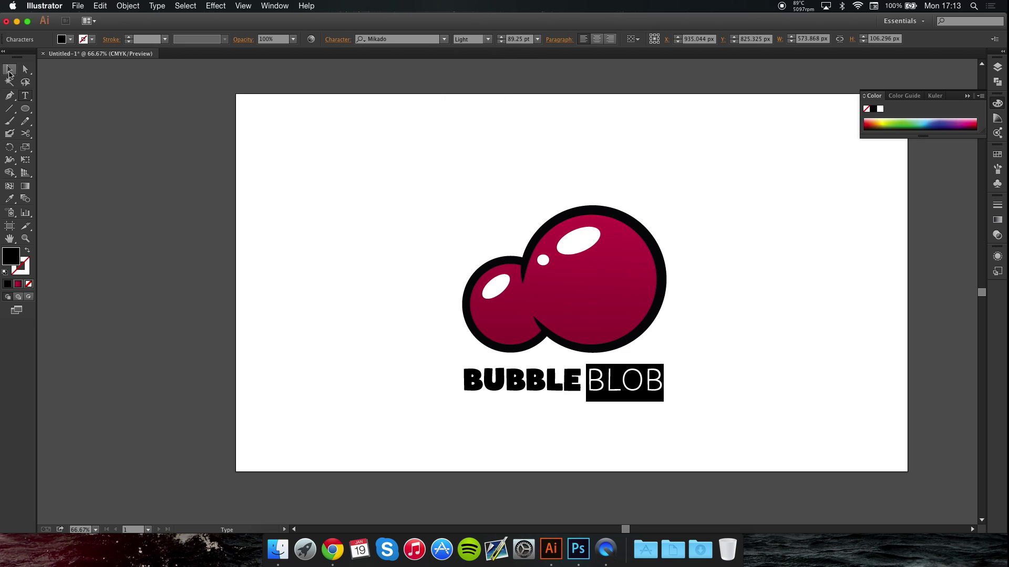
{"action": "left_click", "coordinate": [226, 175]}
{"action": "left_click", "coordinate": [640, 401]}
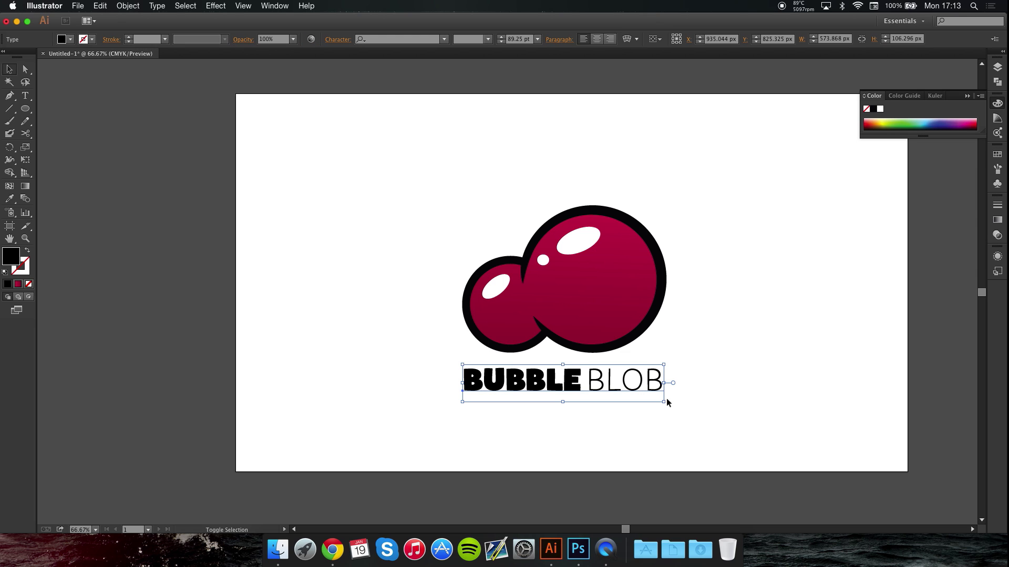
{"action": "left_click_drag", "start_coordinate": [666, 402], "coordinate": [585, 415]}
Shrink the duplicate wordmark and nudge it up beneath BUBBLE BLOB.
{"action": "left_click", "coordinate": [726, 398]}
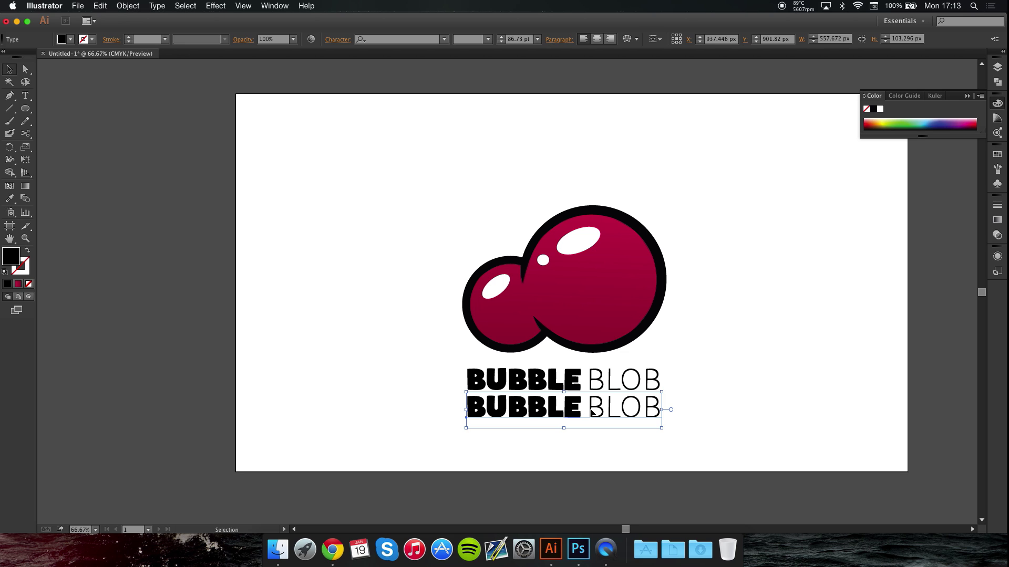
{"action": "left_click_drag", "start_coordinate": [660, 428], "coordinate": [610, 428]}
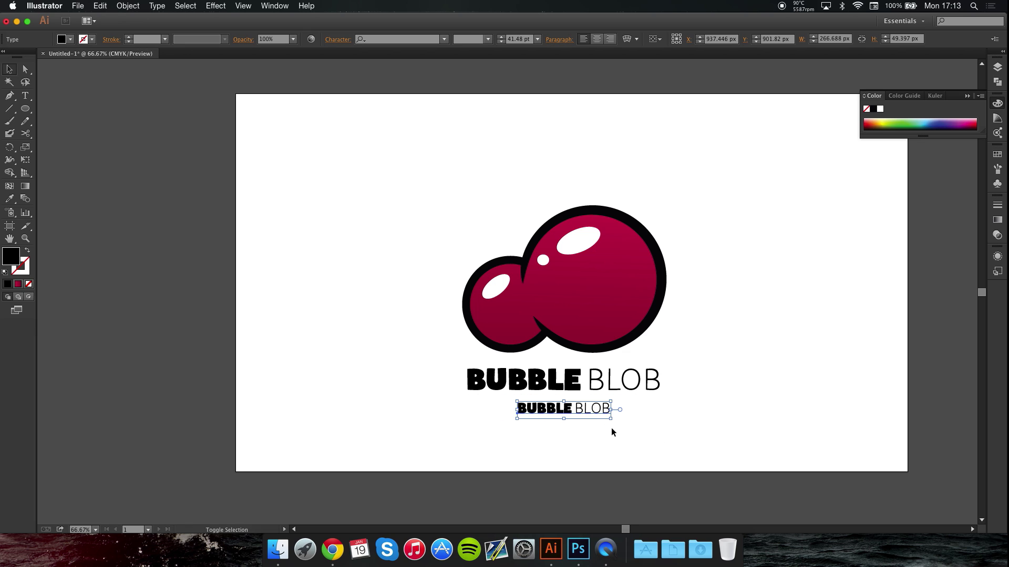
{"action": "key", "text": "shift+Up"}
{"action": "key", "text": "Up"}
{"action": "key", "text": "Up"}
Replace the small copy's text with 'FOUNDATION'.
{"action": "double_click", "coordinate": [592, 408]}
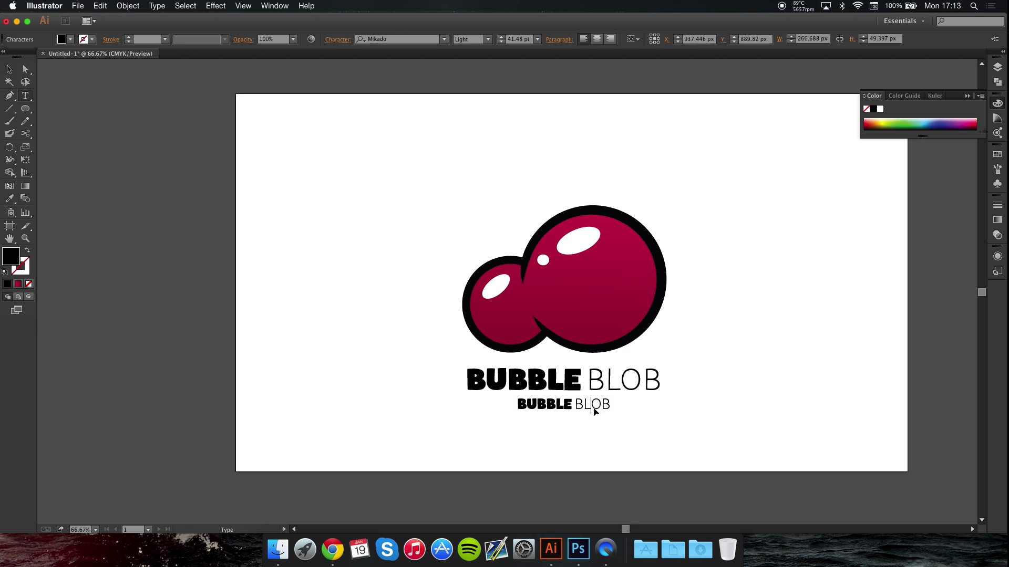
{"action": "key", "text": "super+a"}
{"action": "type", "text": "FOUN"}
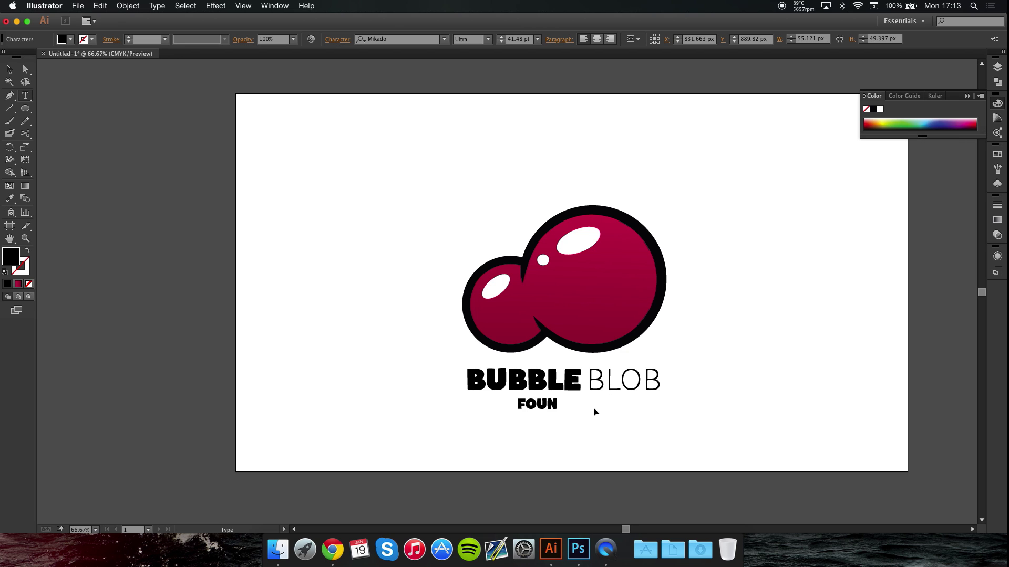
{"action": "type", "text": "DATION"}
{"action": "left_click", "coordinate": [8, 69]}
{"action": "left_click", "coordinate": [375, 277]}
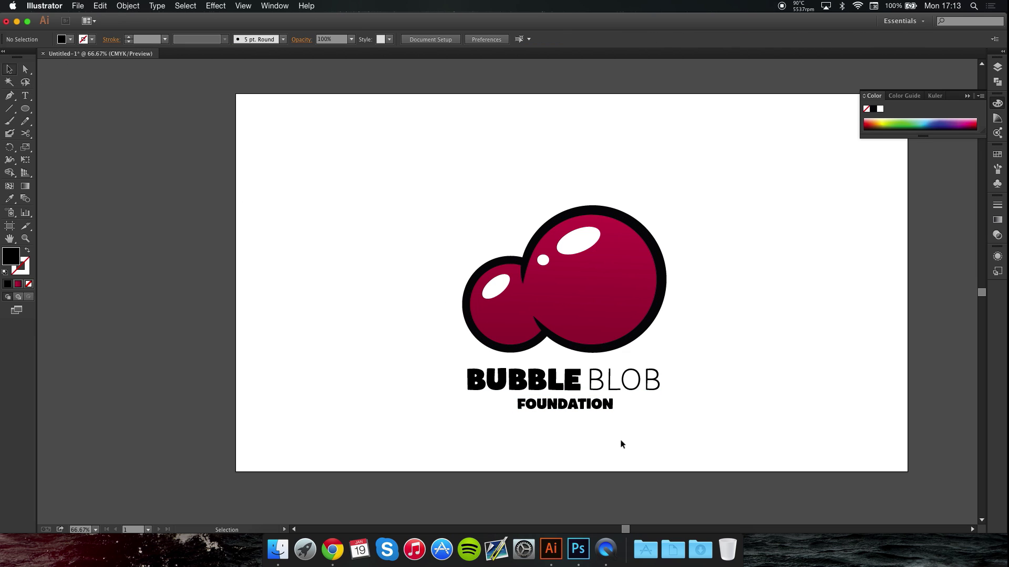
Scale FOUNDATION down evenly so it fits under the wordmark.
{"action": "left_click", "coordinate": [593, 411]}
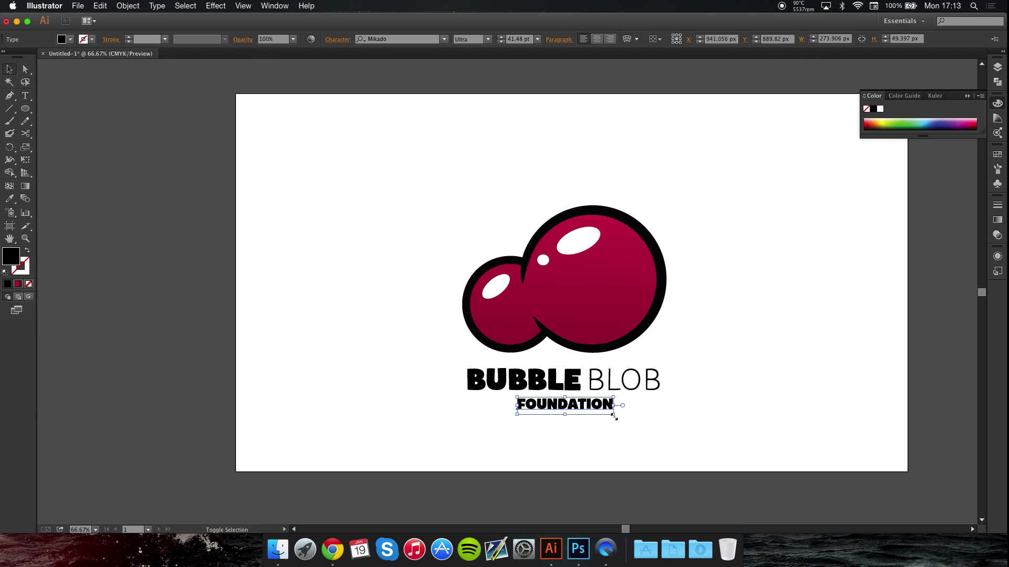
{"action": "key", "text": "super+shift+comma"}
{"action": "left_click", "coordinate": [632, 429]}
{"action": "left_click", "coordinate": [602, 413]}
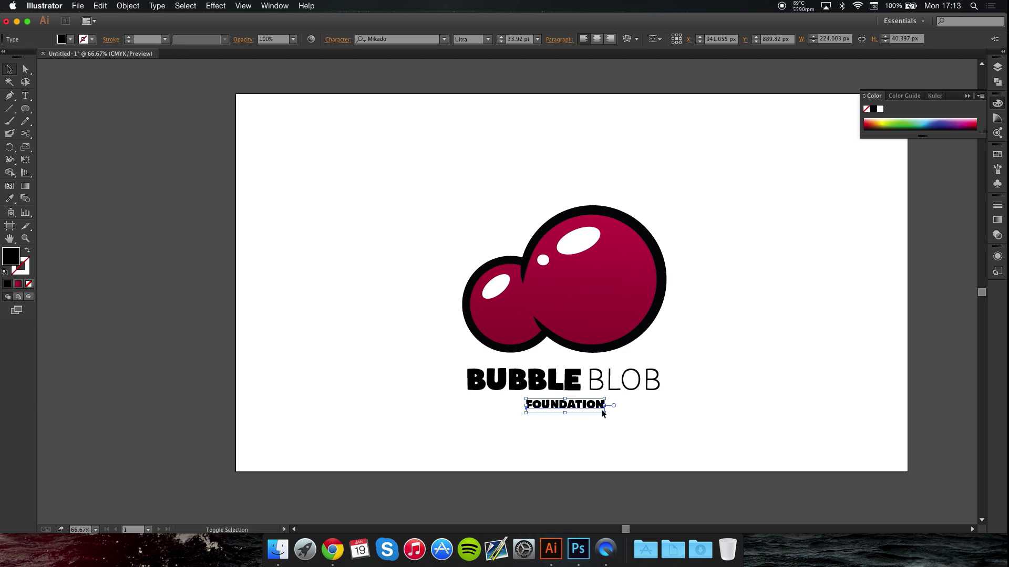
{"action": "left_click_drag", "start_coordinate": [604, 414], "coordinate": [612, 415]}
{"action": "left_click", "coordinate": [698, 378]}
{"action": "left_click_drag", "start_coordinate": [698, 378], "coordinate": [612, 357]}
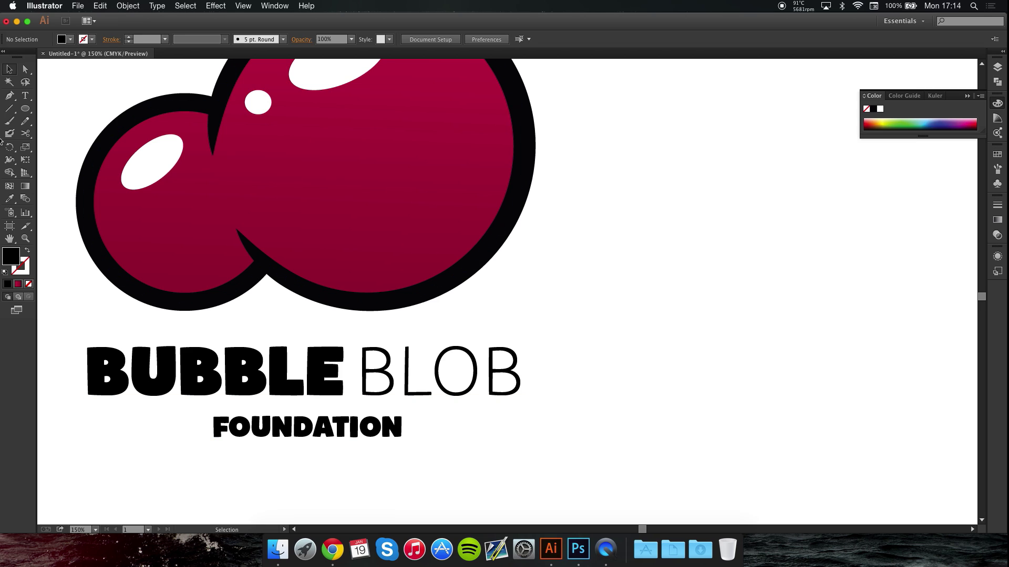
Type 'TM' and position it beside the upper right of BLOB.
{"action": "left_click", "coordinate": [24, 99]}
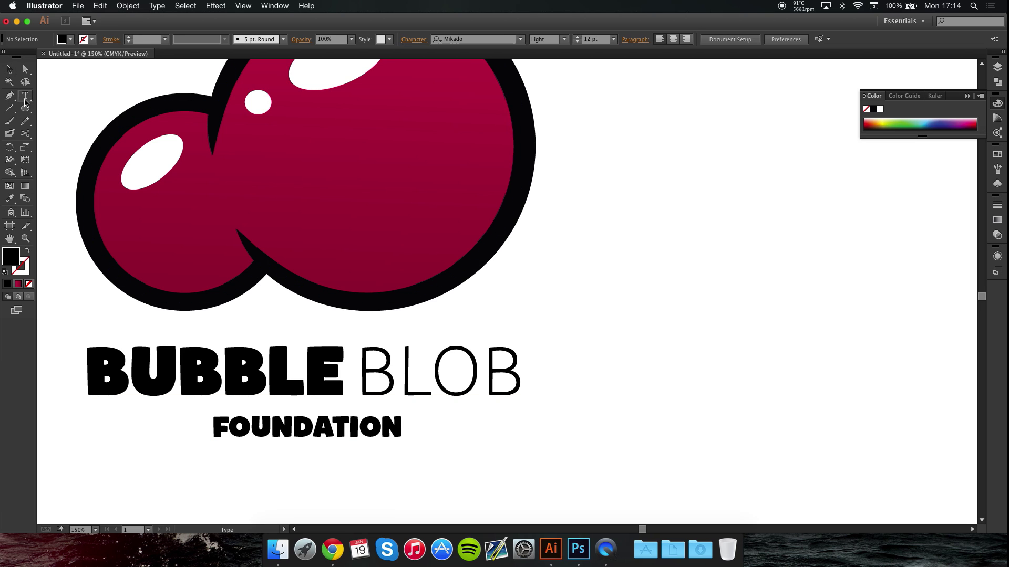
{"action": "left_click", "coordinate": [534, 343]}
{"action": "type", "text": "TM"}
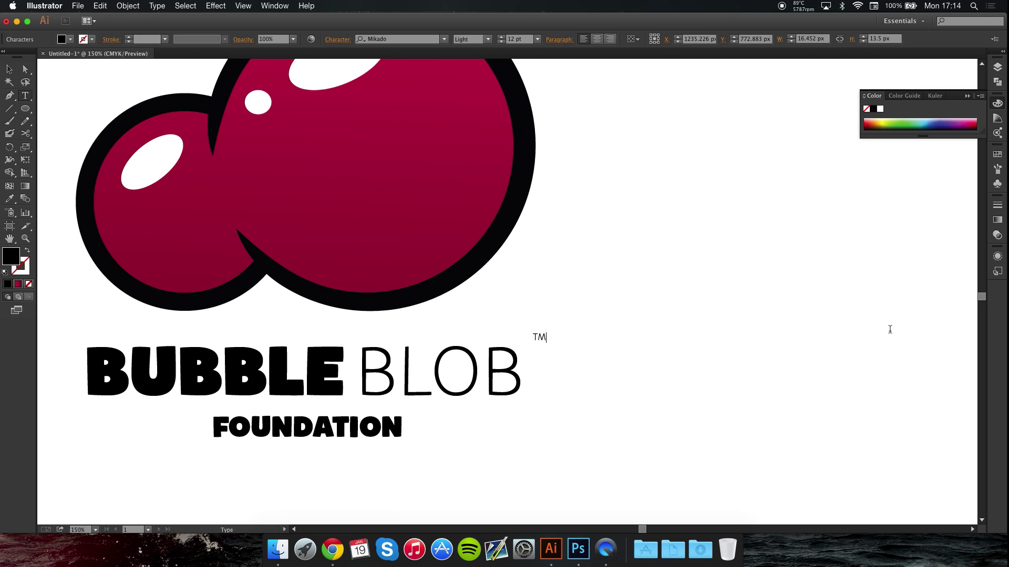
{"action": "left_click", "coordinate": [9, 69]}
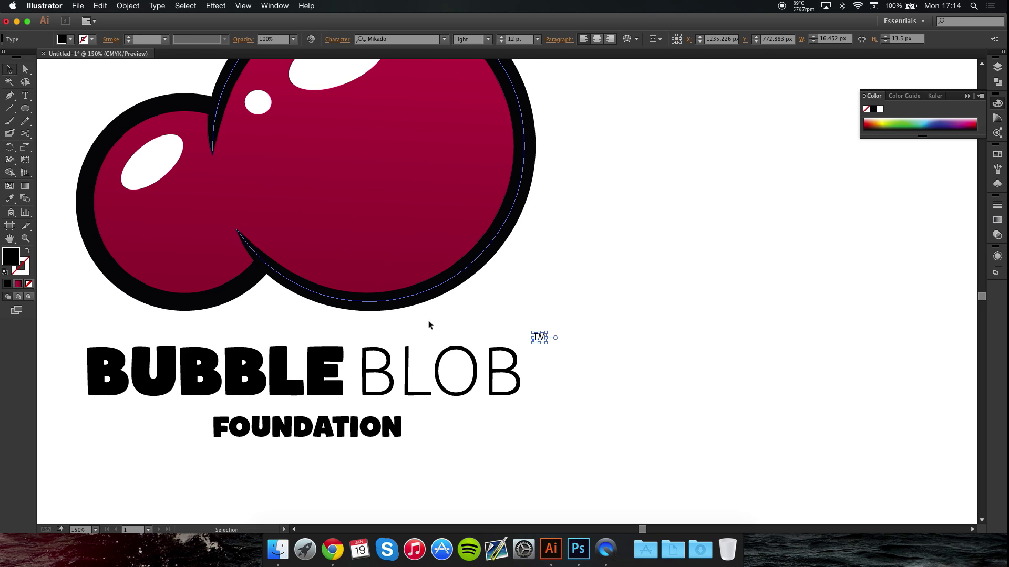
{"action": "left_click", "coordinate": [578, 351]}
{"action": "left_click_drag", "start_coordinate": [539, 341], "coordinate": [532, 355]}
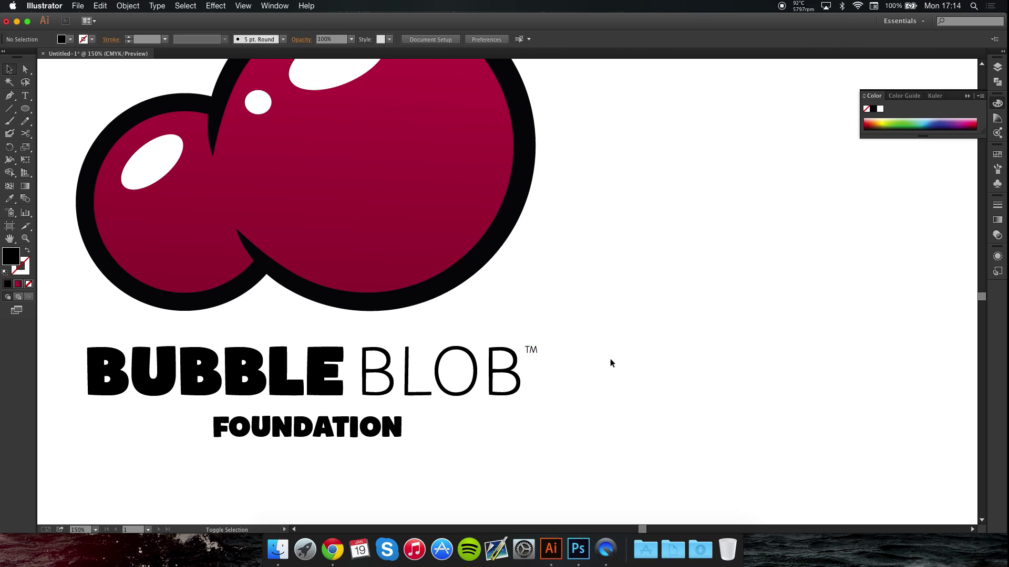
{"action": "key", "text": "super+minus"}
{"action": "left_click", "coordinate": [570, 368], "text": "super"}
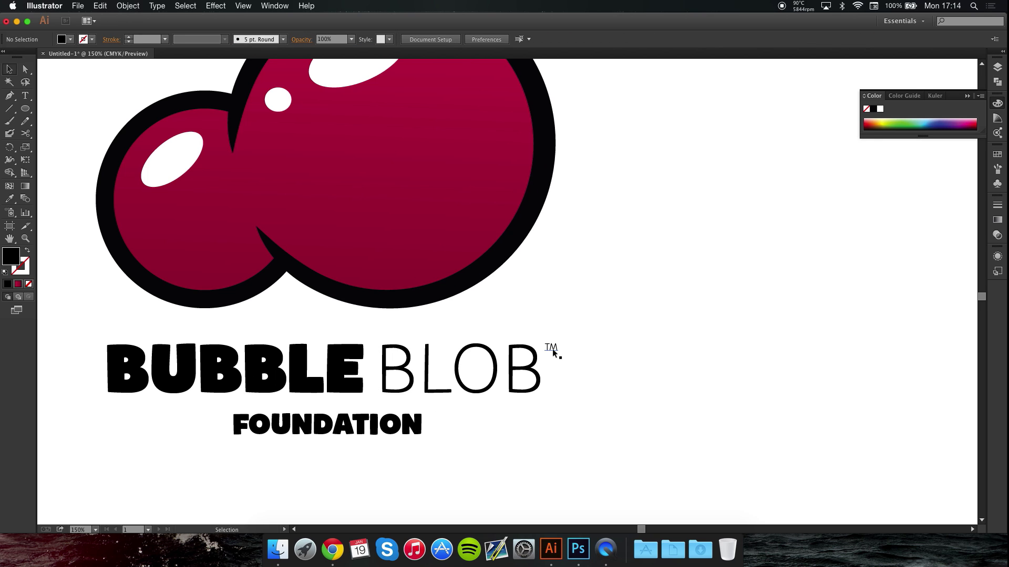
{"action": "left_click_drag", "start_coordinate": [552, 348], "coordinate": [550, 349]}
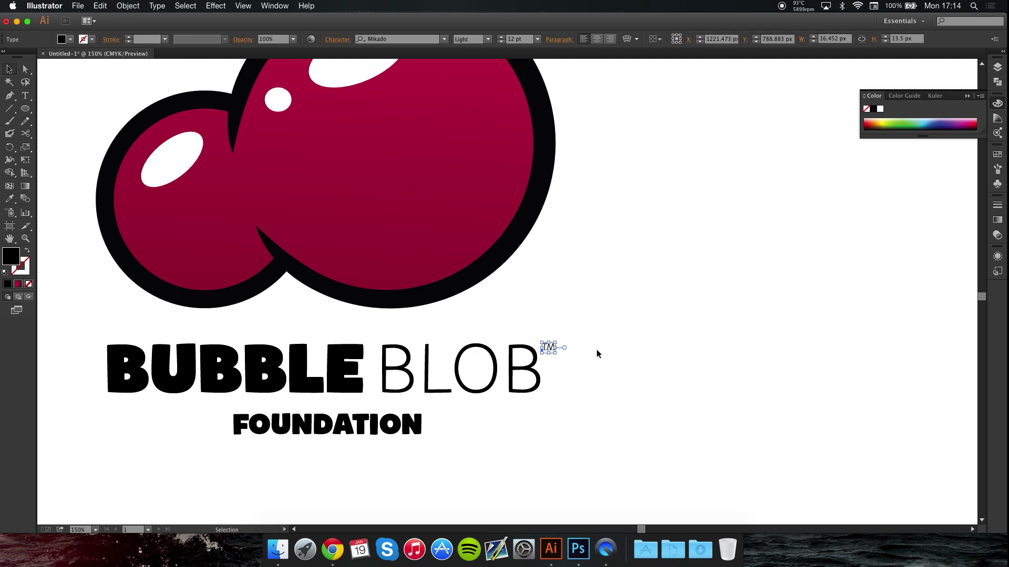
Shift the bubble's white highlight dot slightly to the right.
{"action": "scroll", "coordinate": [662, 264], "scroll_direction": "up", "scroll_amount": 5}
{"action": "scroll", "coordinate": [662, 263], "scroll_direction": "left", "scroll_amount": 5}
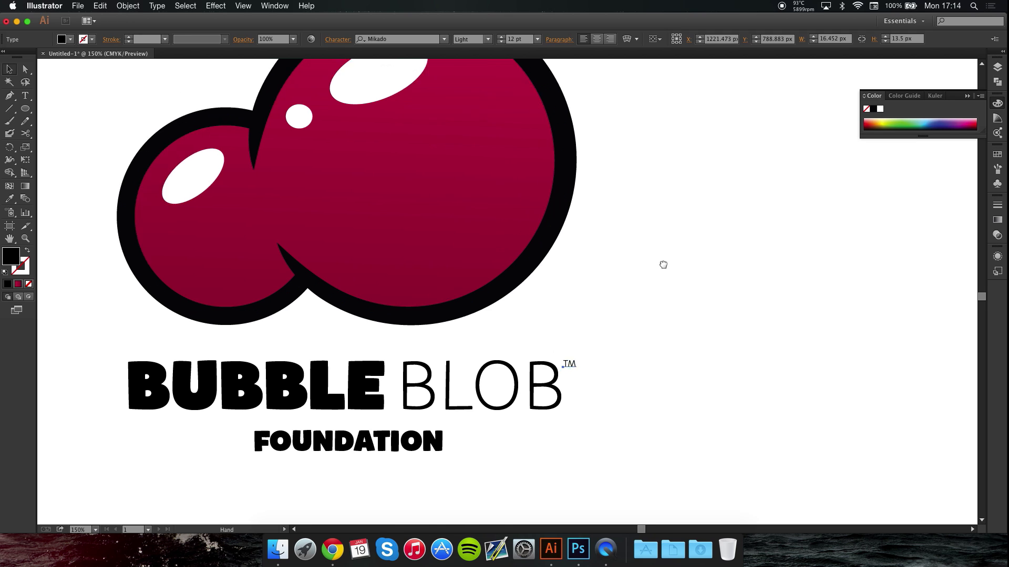
{"action": "left_click_drag", "start_coordinate": [375, 200], "coordinate": [381, 200]}
{"action": "left_click", "coordinate": [804, 216]}
{"action": "scroll", "coordinate": [767, 241], "scroll_direction": "down", "scroll_amount": 3}
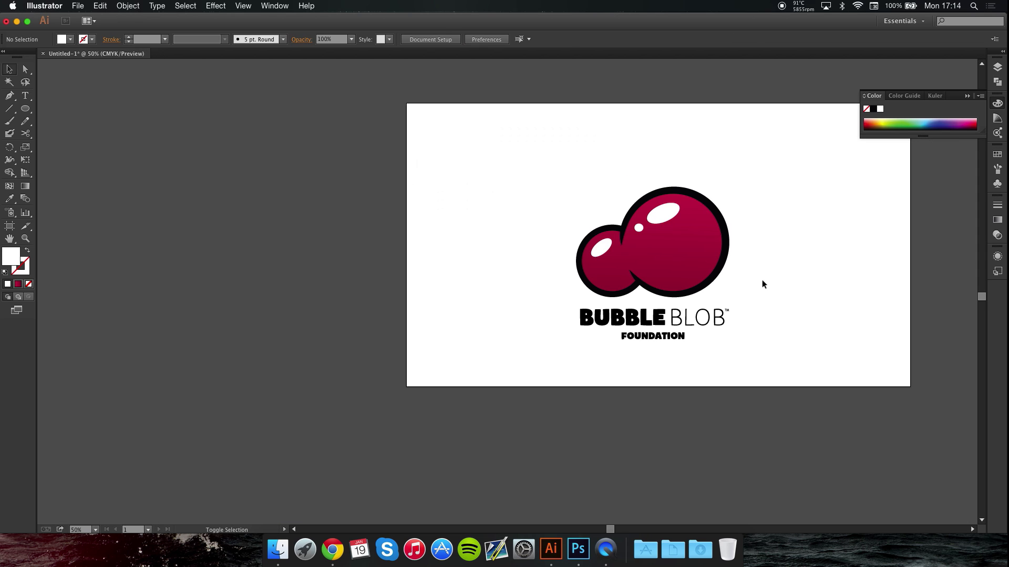
{"action": "scroll", "coordinate": [762, 280], "scroll_direction": "up", "scroll_amount": 4}
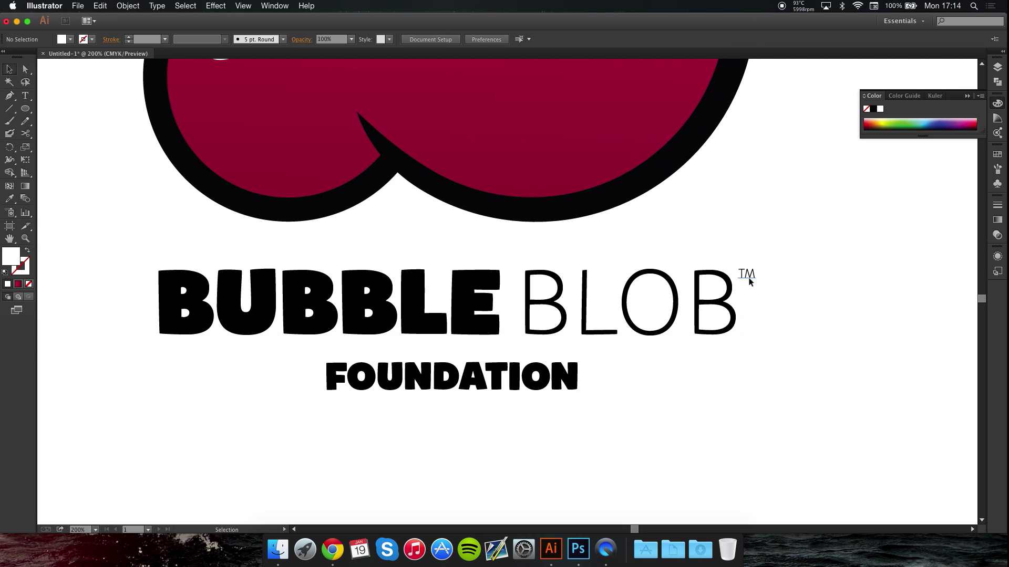
Nudge the TM mark slightly up and right, then bring the whole artboard into view.
{"action": "left_click_drag", "start_coordinate": [751, 282], "coordinate": [755, 280]}
{"action": "left_click", "coordinate": [830, 307]}
{"action": "scroll", "coordinate": [812, 323], "scroll_direction": "down", "scroll_amount": 1}
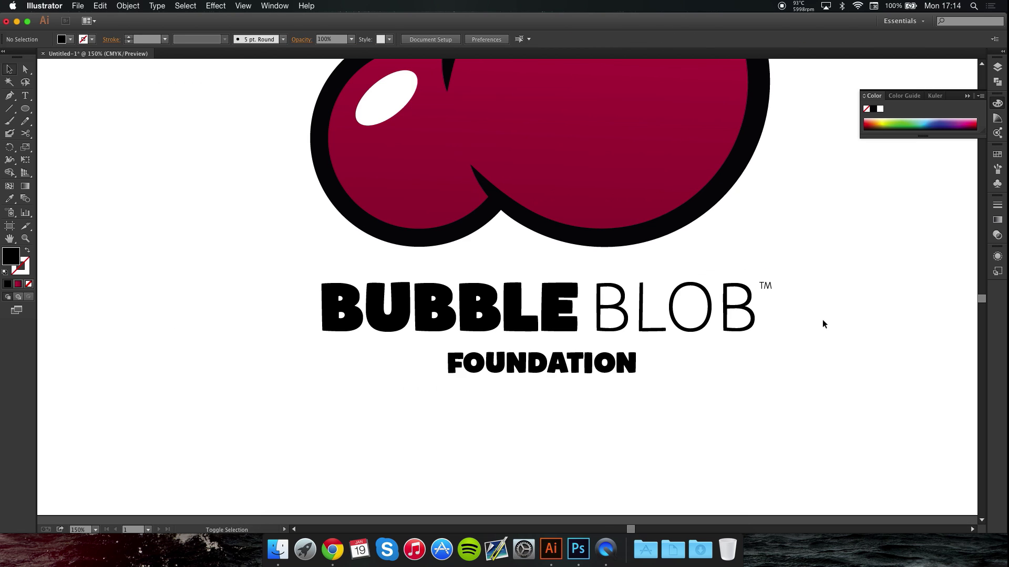
{"action": "scroll", "coordinate": [822, 319], "scroll_direction": "down", "scroll_amount": 2}
{"action": "left_click_drag", "start_coordinate": [856, 270], "coordinate": [688, 342]}
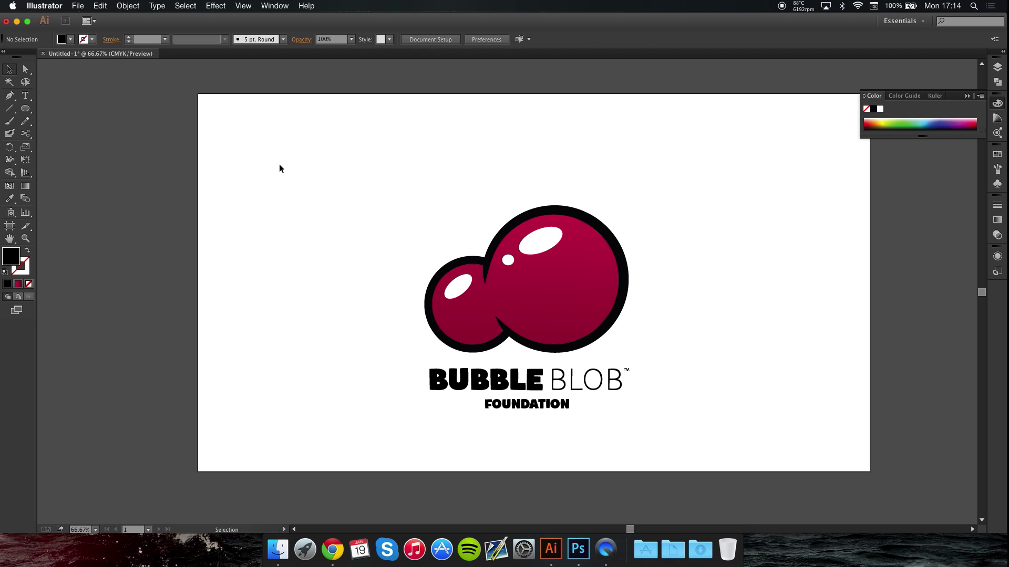
Select every part of the logo and move it up and right.
{"action": "left_click_drag", "start_coordinate": [259, 117], "coordinate": [653, 430]}
{"action": "left_click_drag", "start_coordinate": [567, 342], "coordinate": [587, 317]}
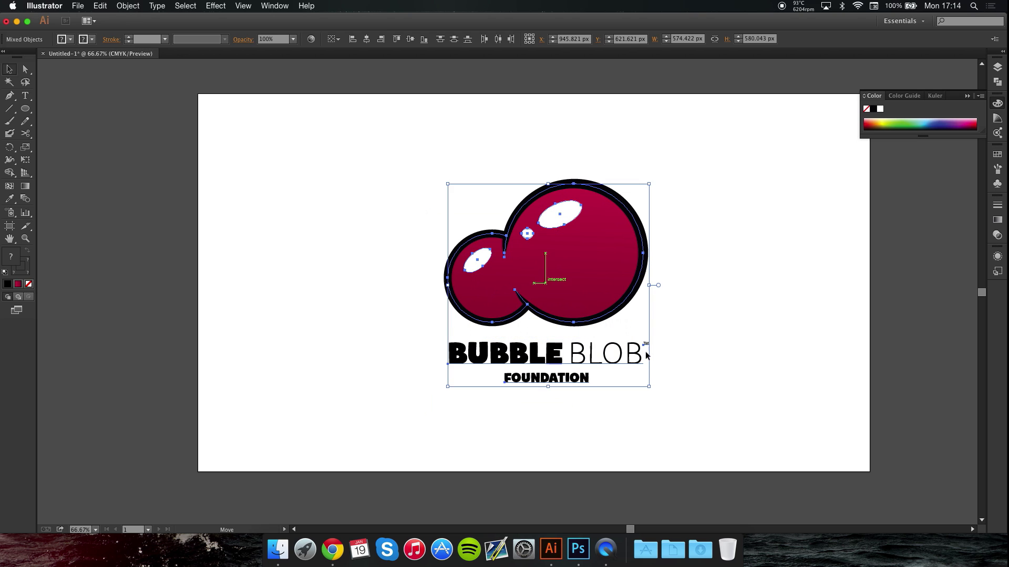
{"action": "left_click", "coordinate": [670, 387]}
{"action": "left_click_drag", "start_coordinate": [697, 448], "coordinate": [360, 152]}
{"action": "left_click", "coordinate": [665, 224]}
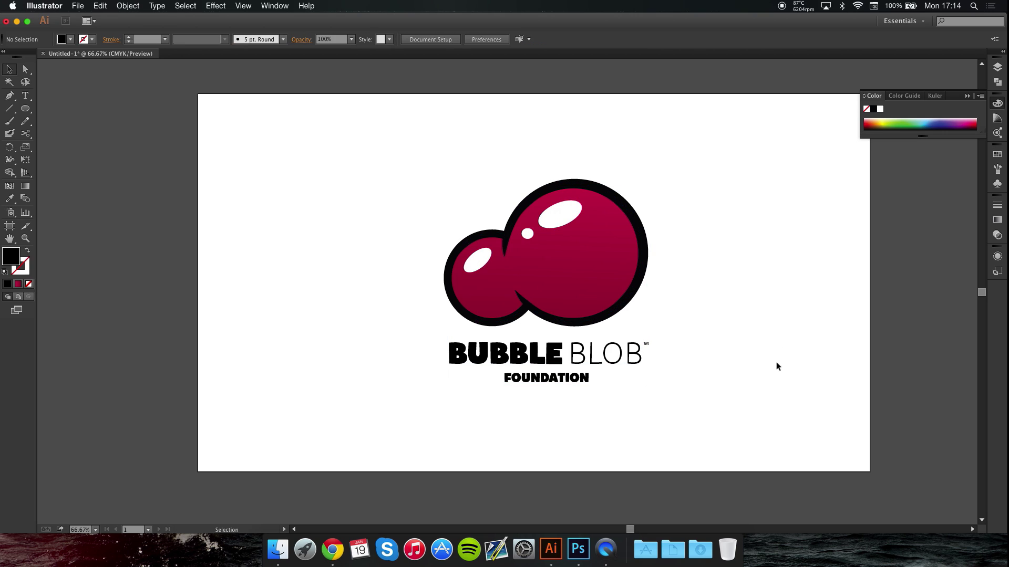
Fine-tune the whole logo's position with shift-arrow nudges until it sits centred.
{"action": "left_click_drag", "start_coordinate": [725, 410], "coordinate": [405, 152]}
{"action": "key", "text": "shift+Right"}
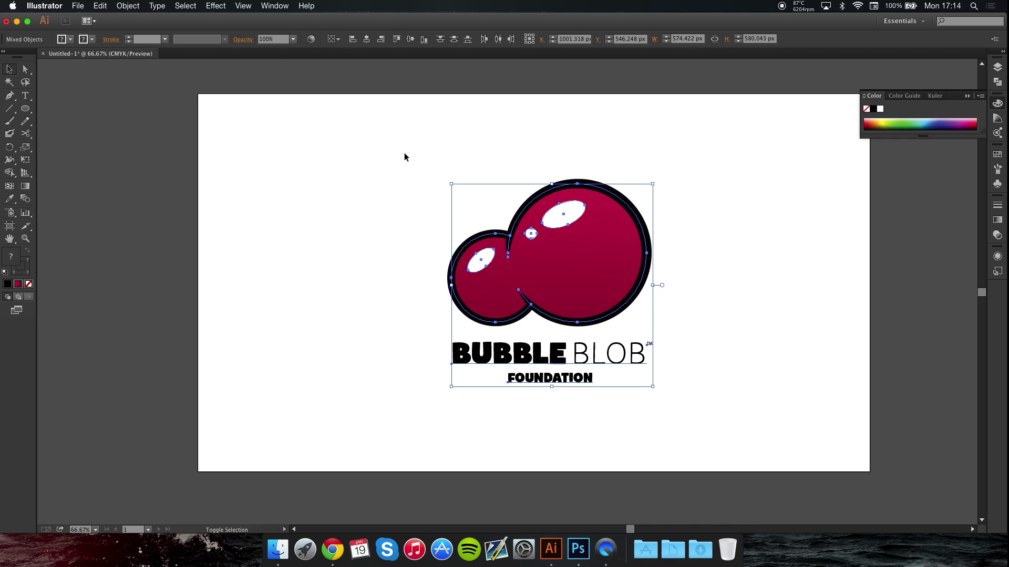
{"action": "key", "text": "shift+Down"}
{"action": "key", "text": "shift+Right"}
{"action": "key", "text": "shift+Down"}
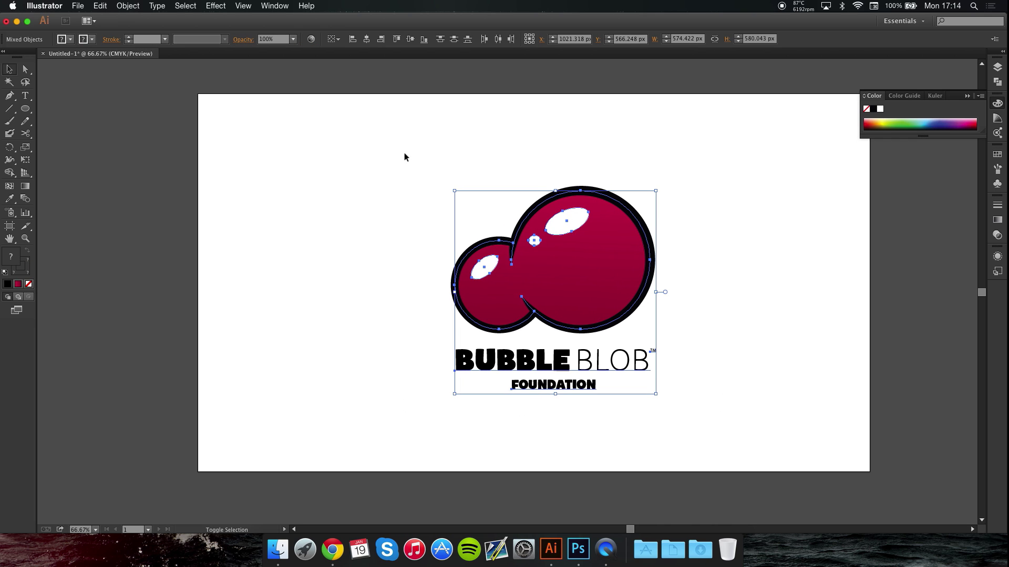
{"action": "key", "text": "shift+Left"}
{"action": "key", "text": "shift+Left"}
{"action": "left_click", "coordinate": [307, 64]}
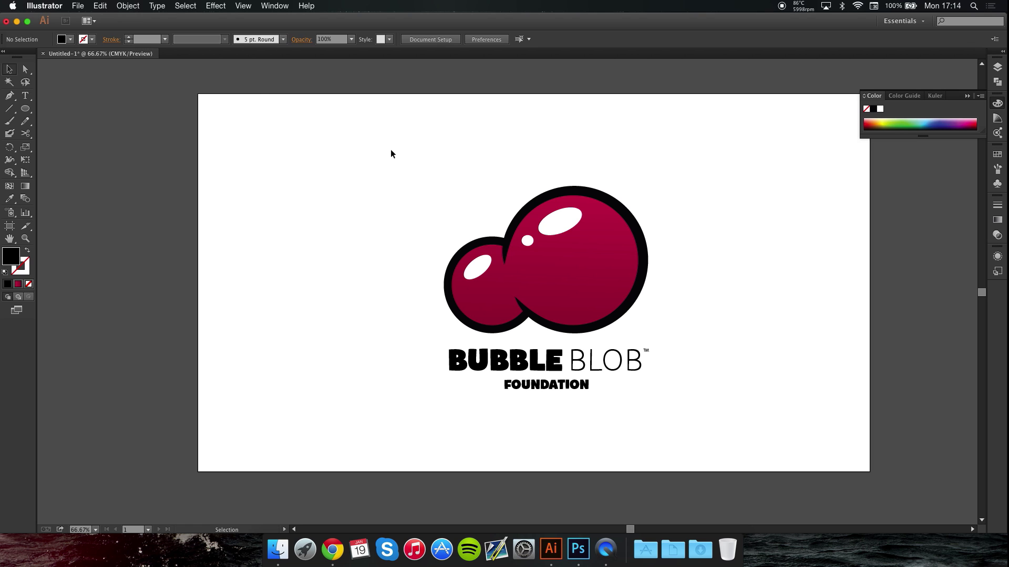
Draw an ellipse covering the large bubble.
{"action": "left_click", "coordinate": [10, 95]}
{"action": "scroll", "coordinate": [565, 271], "scroll_direction": "up", "scroll_amount": 3}
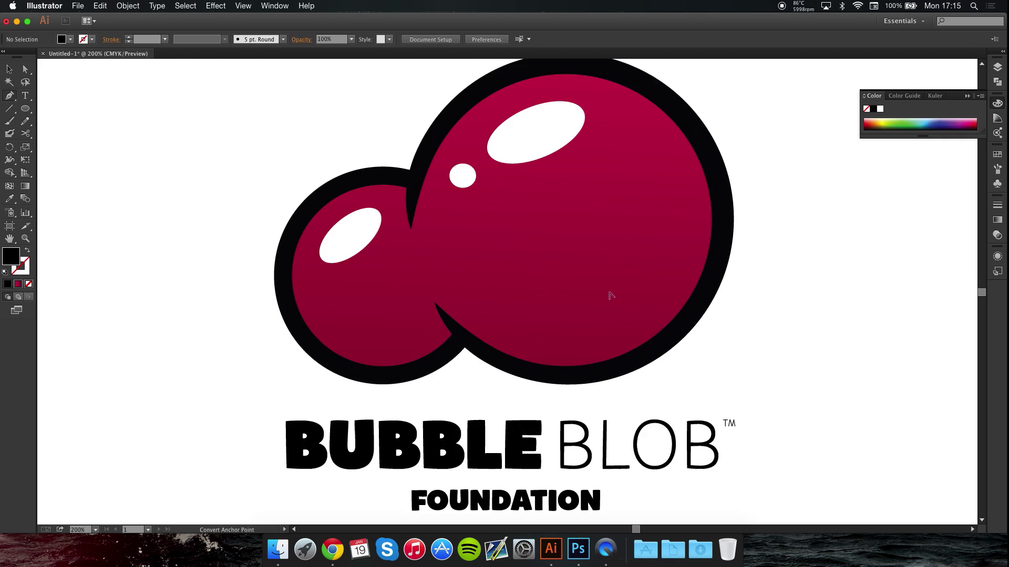
{"action": "scroll", "coordinate": [604, 272], "scroll_direction": "down", "scroll_amount": 2}
{"action": "scroll", "coordinate": [591, 226], "scroll_direction": "up", "scroll_amount": 2}
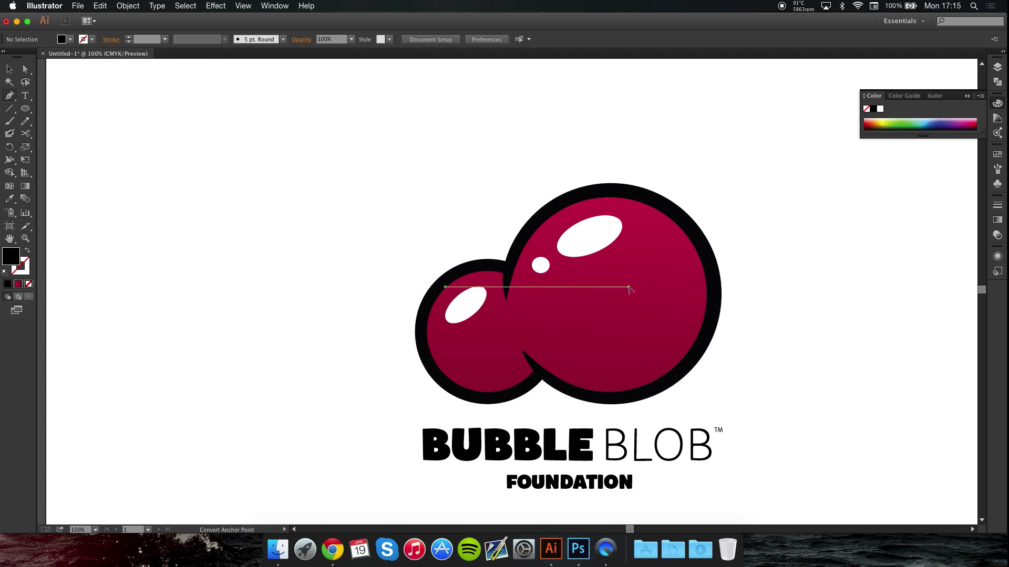
{"action": "scroll", "coordinate": [627, 287], "scroll_direction": "up", "scroll_amount": 1}
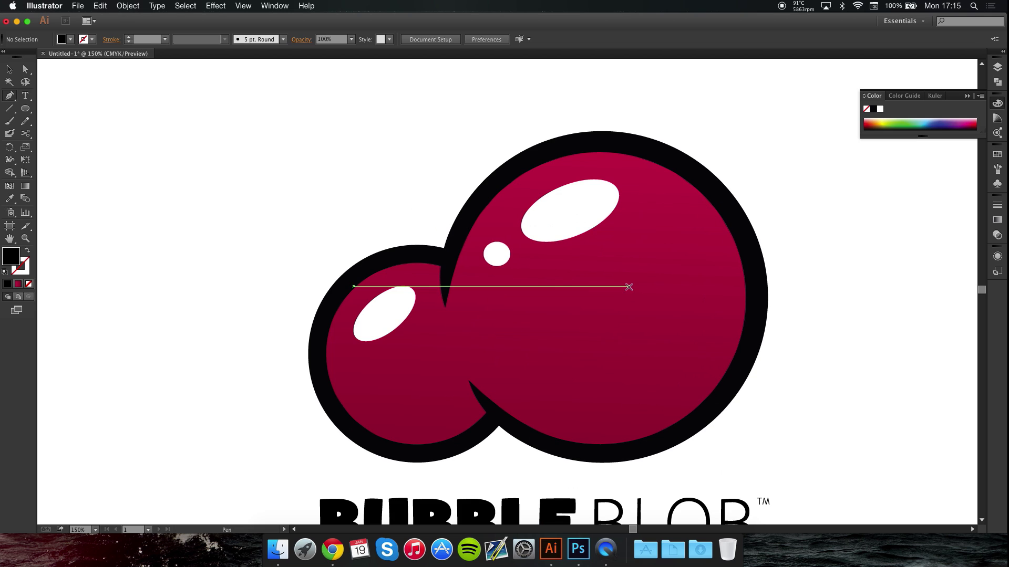
{"action": "left_click", "coordinate": [25, 108]}
{"action": "left_click_drag", "start_coordinate": [25, 108], "coordinate": [58, 137]}
{"action": "scroll", "coordinate": [618, 225], "scroll_direction": "down", "scroll_amount": 2}
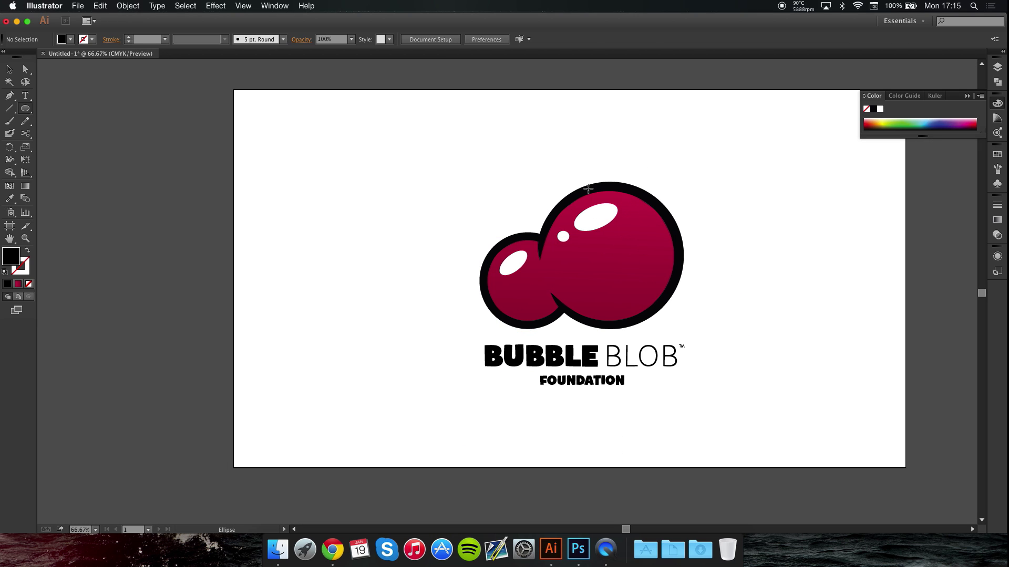
{"action": "left_click_drag", "start_coordinate": [589, 188], "coordinate": [643, 323]}
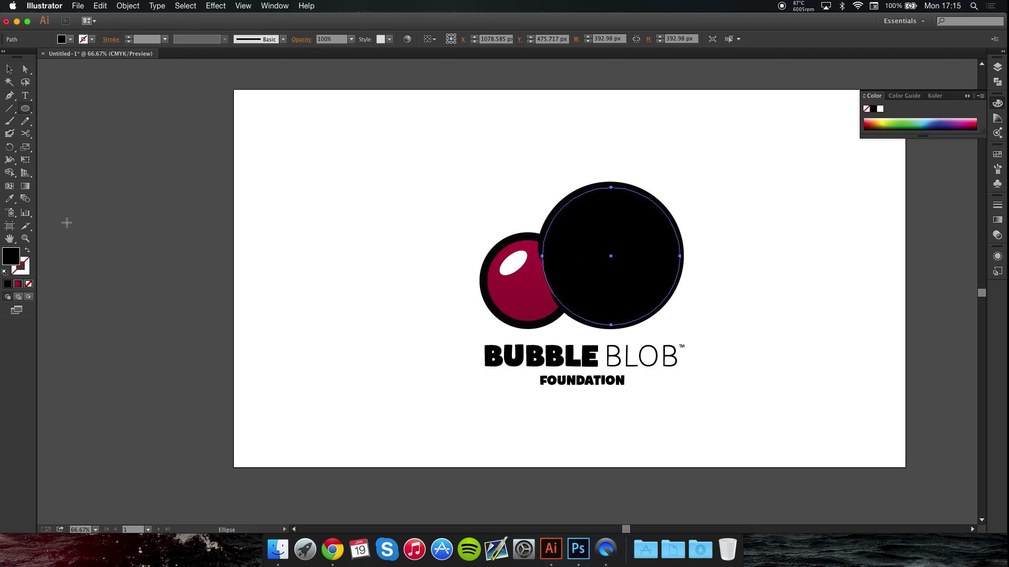
Give the new circle a teal fill in the Color Picker.
{"action": "double_click", "coordinate": [10, 256]}
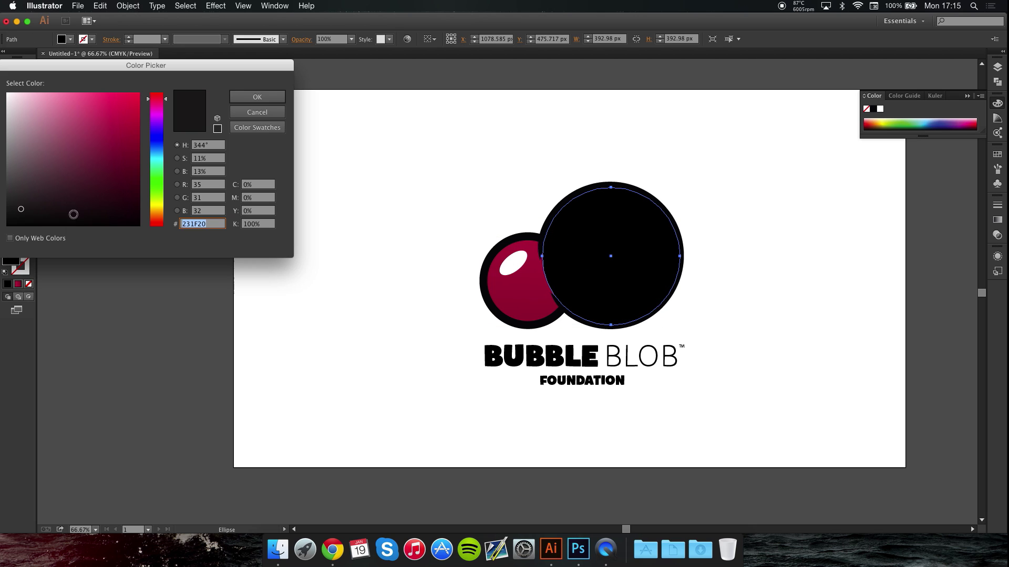
{"action": "type", "text": "DD2F61"}
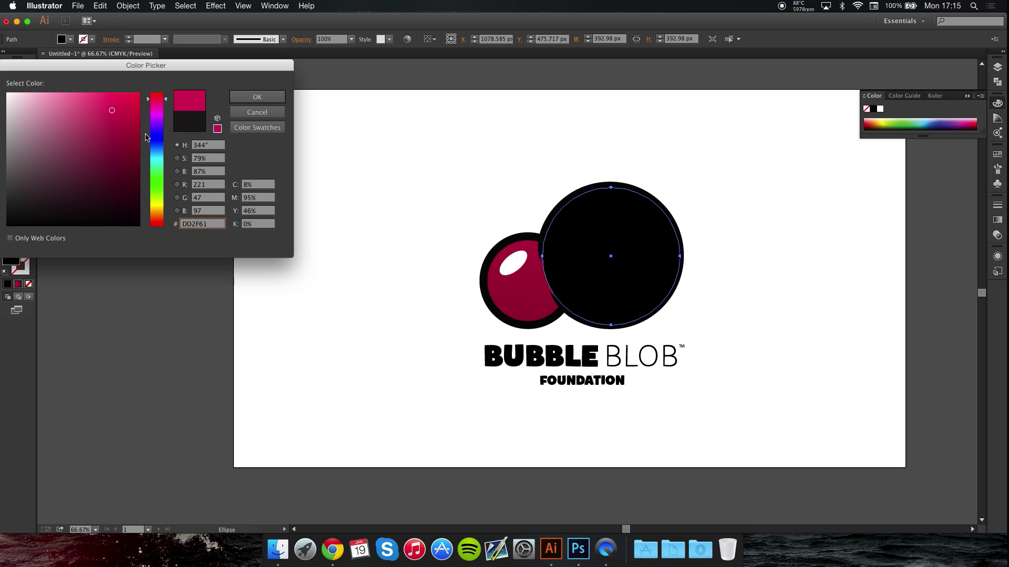
{"action": "left_click", "coordinate": [164, 164]}
{"action": "left_click", "coordinate": [257, 97]}
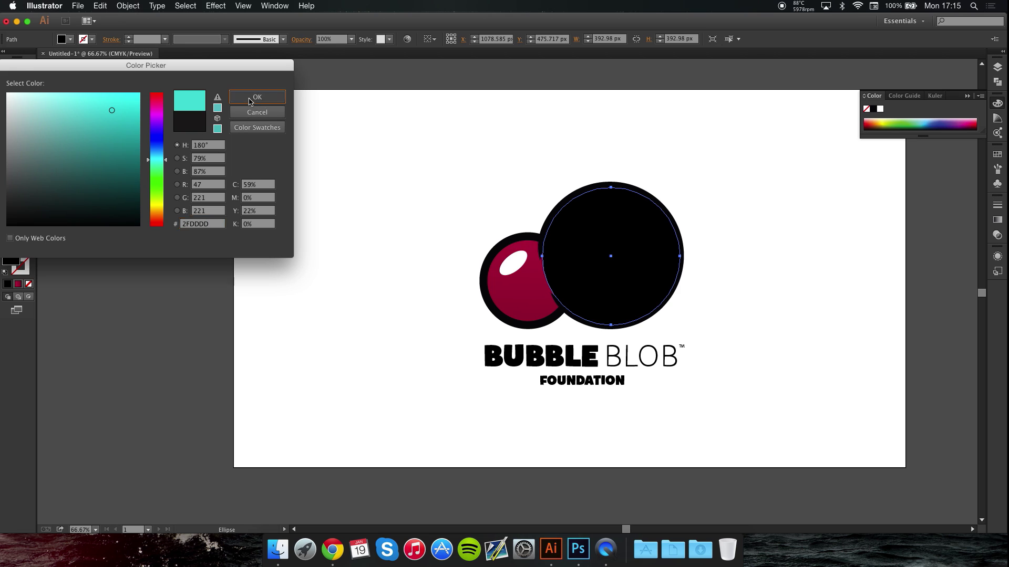
Draw a second, larger circle offset up-left over the bubble.
{"action": "left_click", "coordinate": [26, 109]}
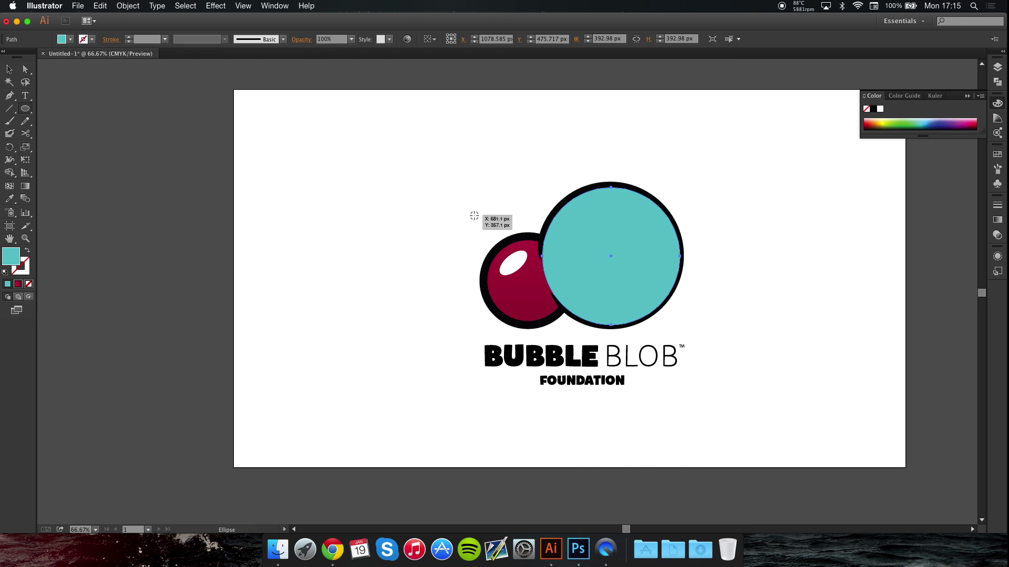
{"action": "key", "text": "super+1"}
{"action": "left_click_drag", "start_coordinate": [662, 269], "coordinate": [674, 282]}
{"action": "left_click_drag", "start_coordinate": [559, 205], "coordinate": [514, 190]}
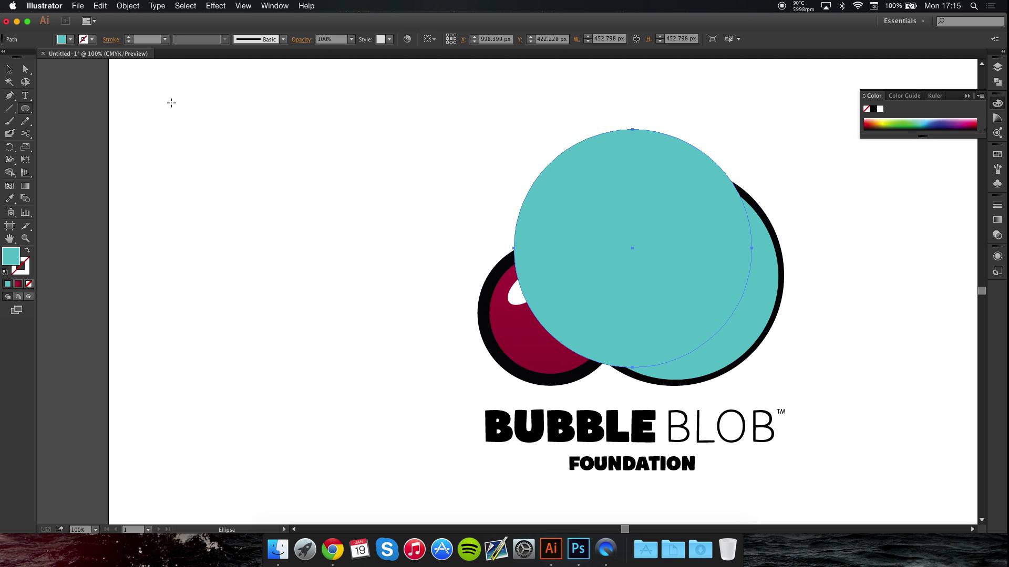
Use Shape Builder on both teal circles to leave a crescent along the lower-right edge, then select it.
{"action": "left_click", "coordinate": [9, 69]}
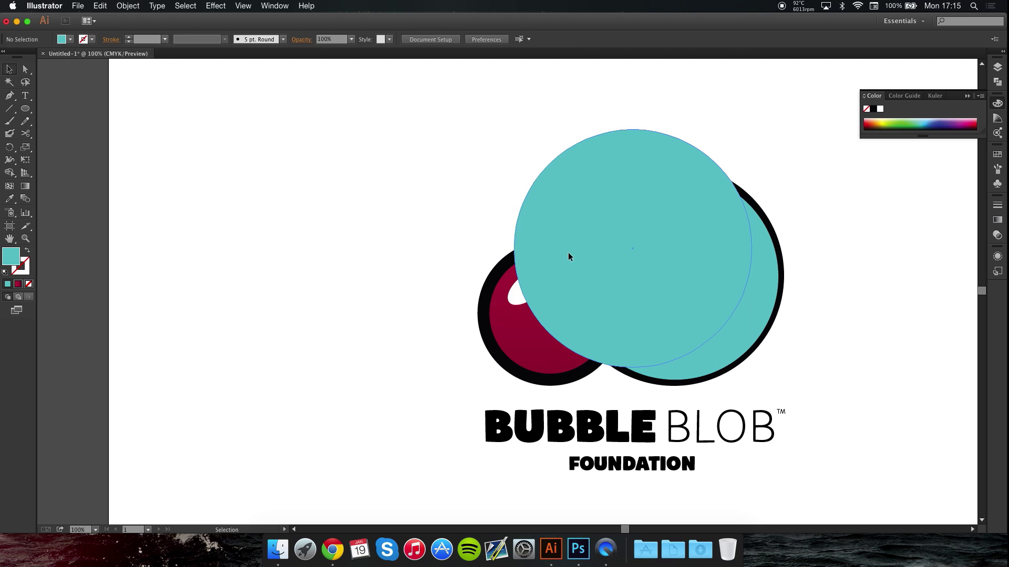
{"action": "left_click", "coordinate": [752, 313], "text": "shift"}
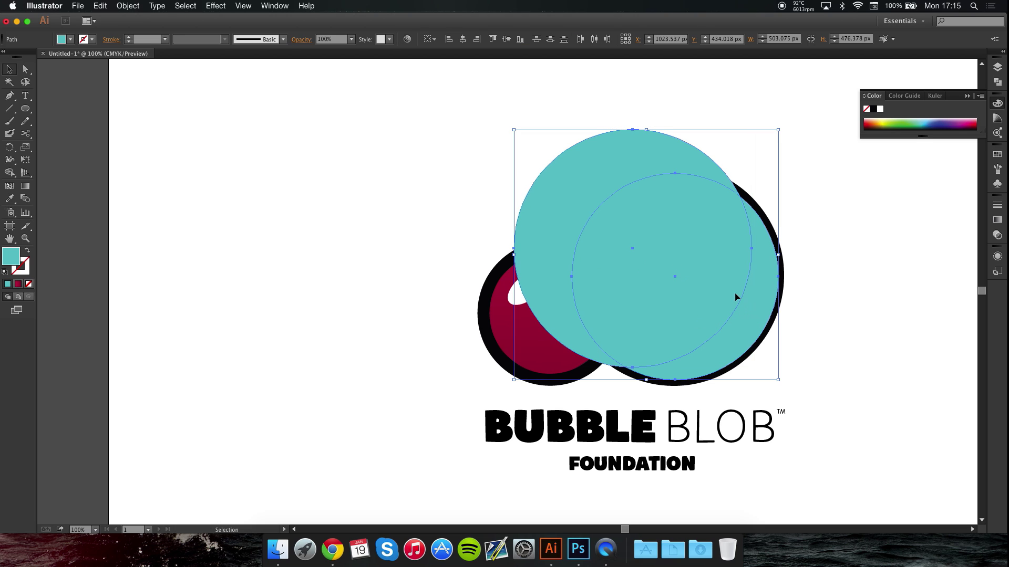
{"action": "left_click", "coordinate": [10, 176]}
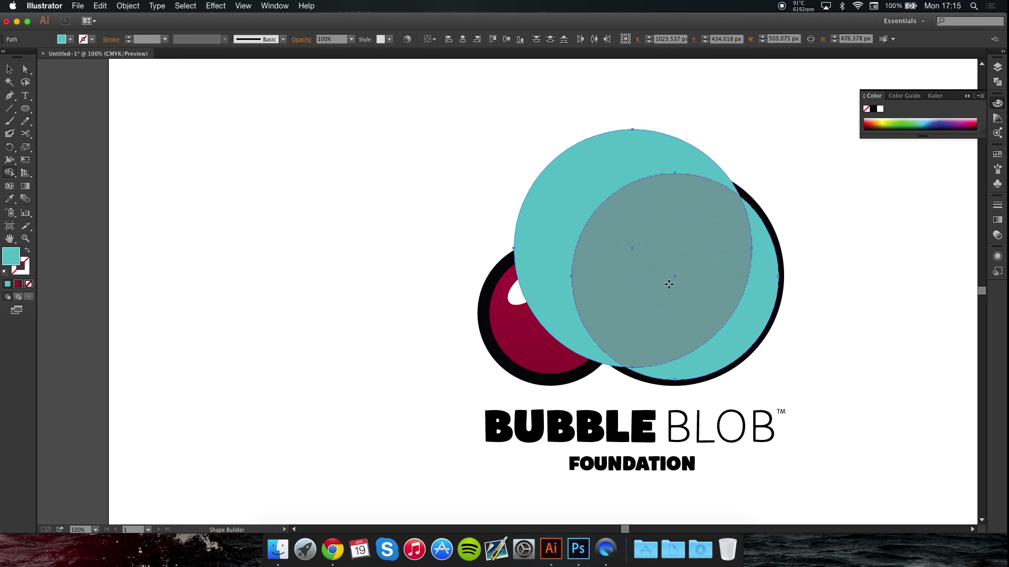
{"action": "left_click_drag", "start_coordinate": [669, 284], "coordinate": [483, 170]}
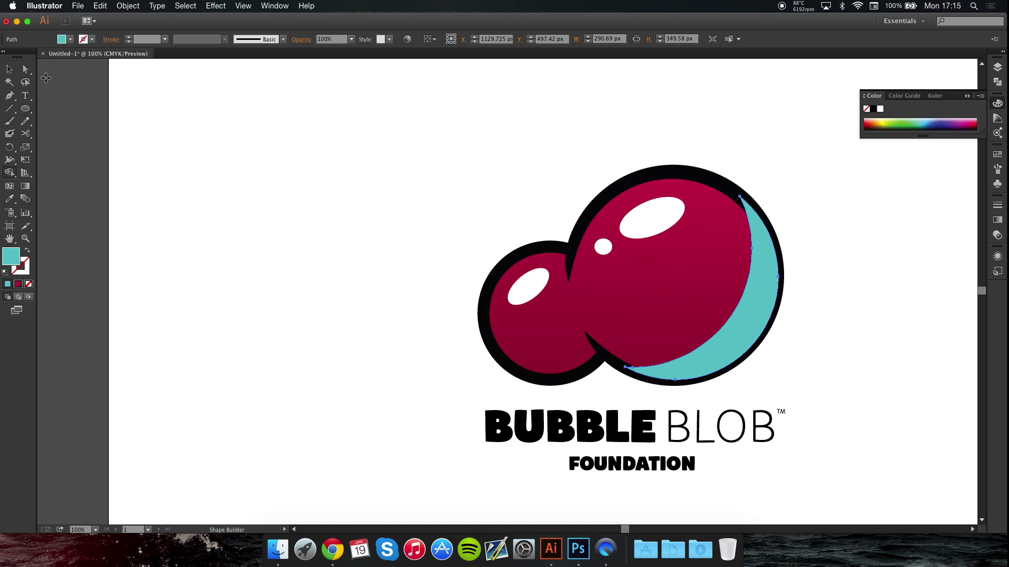
{"action": "left_click", "coordinate": [8, 69]}
{"action": "left_click", "coordinate": [129, 117]}
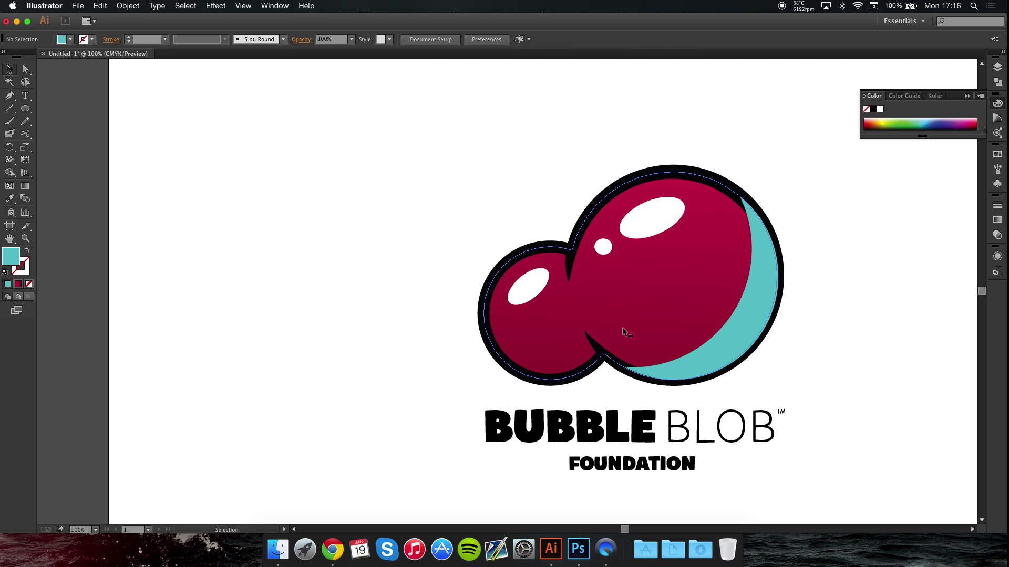
{"action": "left_click", "coordinate": [721, 341]}
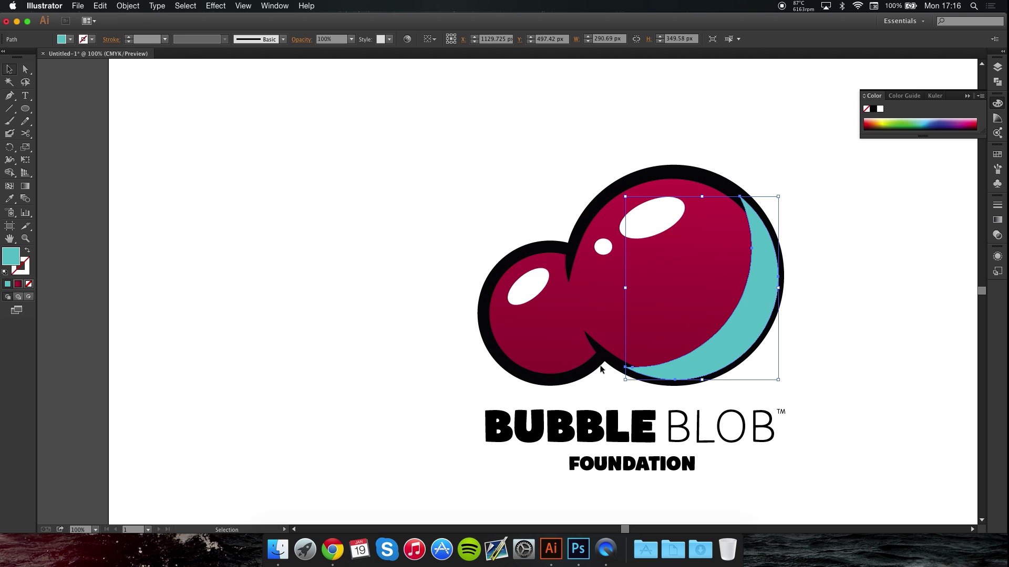
Change the crescent's fill to black.
{"action": "key", "text": "i"}
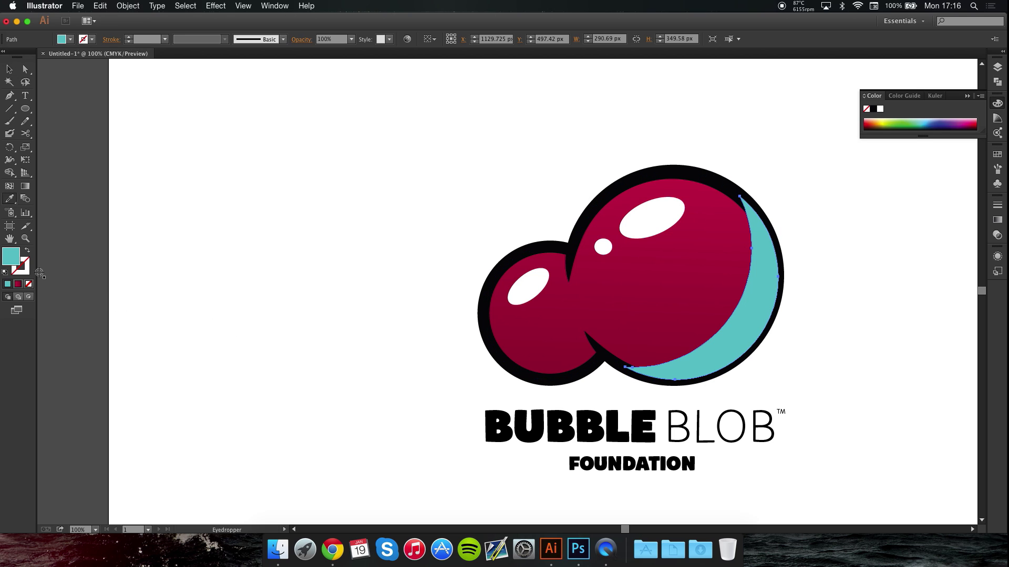
{"action": "double_click", "coordinate": [17, 262]}
{"action": "left_click_drag", "start_coordinate": [98, 182], "coordinate": [72, 242]}
{"action": "left_click", "coordinate": [239, 96]}
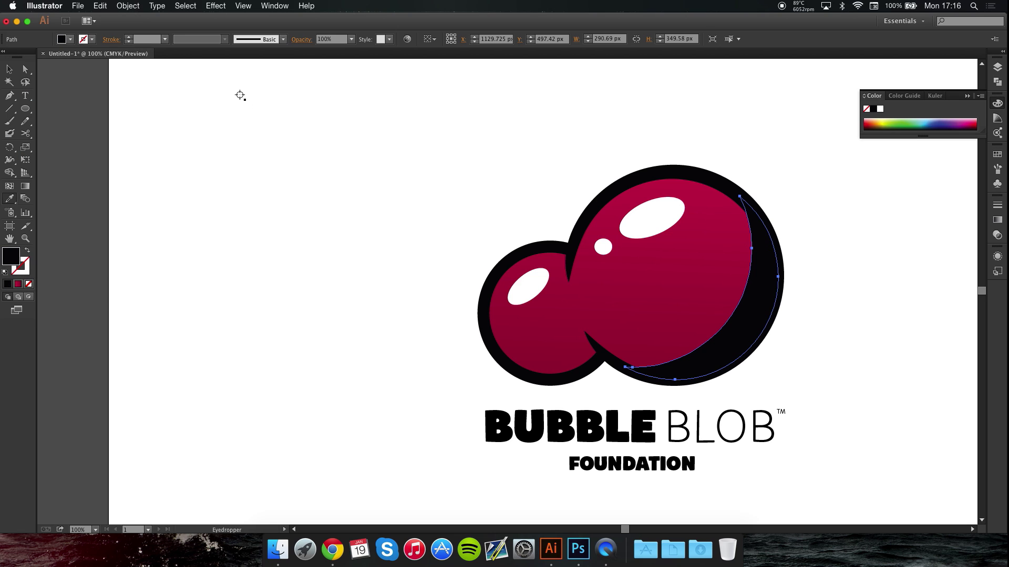
Set the crescent's transparency blend mode to Overlay.
{"action": "left_click", "coordinate": [997, 234]}
{"action": "left_click", "coordinate": [893, 212]}
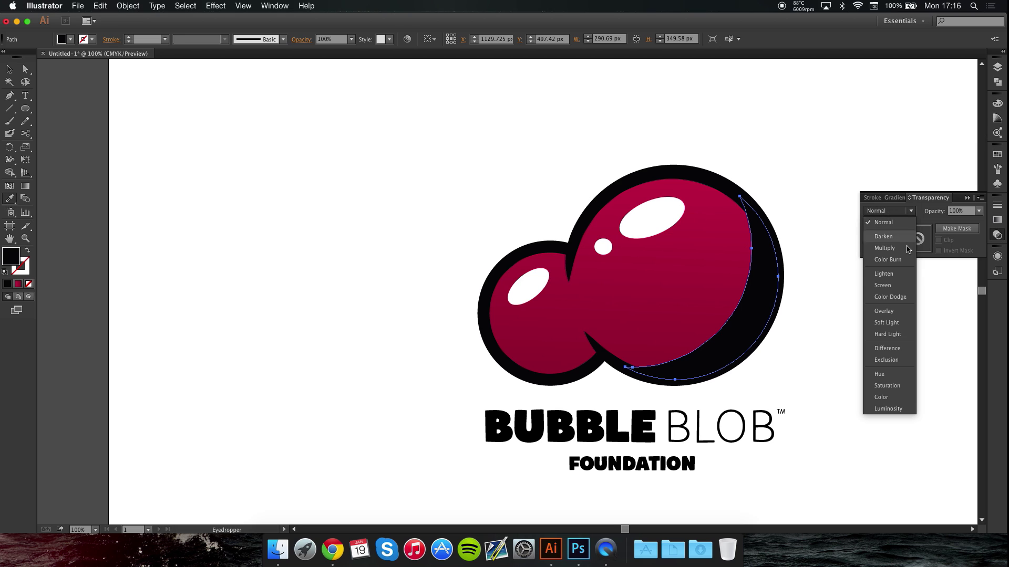
{"action": "left_click", "coordinate": [904, 310]}
{"action": "left_click", "coordinate": [868, 308]}
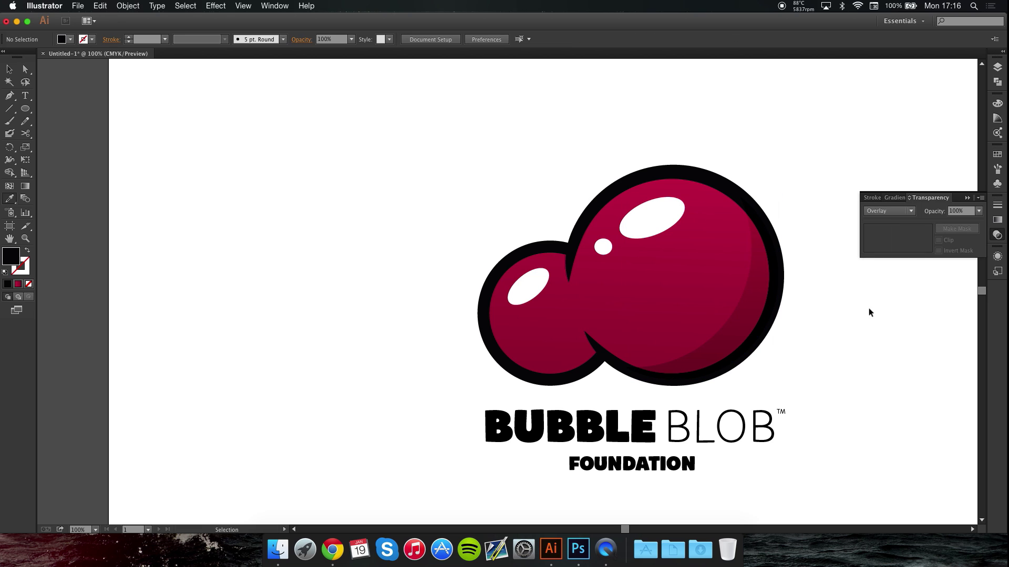
{"action": "key", "text": "i"}
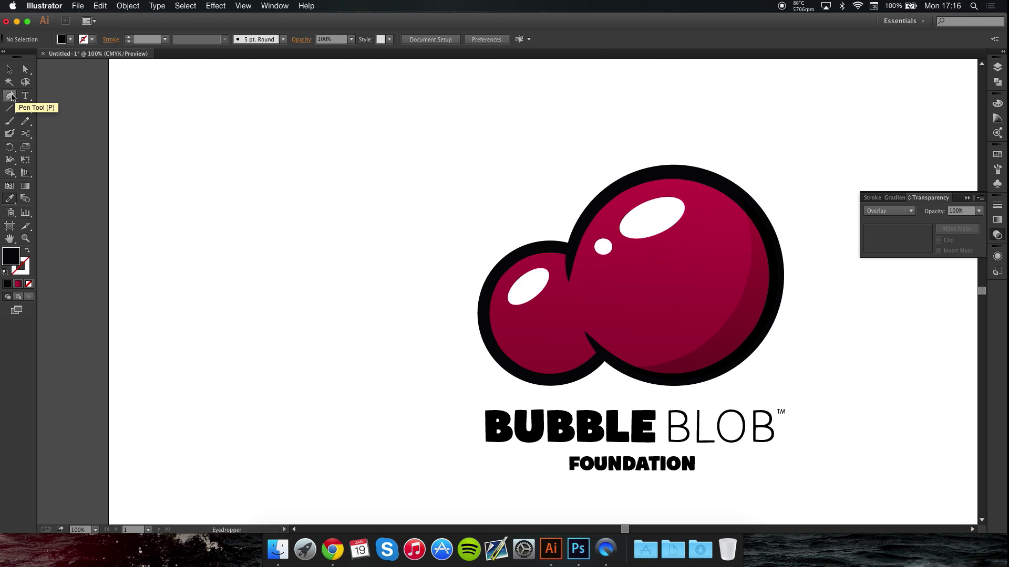
{"action": "left_click", "coordinate": [8, 69]}
Collapse the Transparency panel and zoom and pan around to review the finished logo.
{"action": "key", "text": "super+minus"}
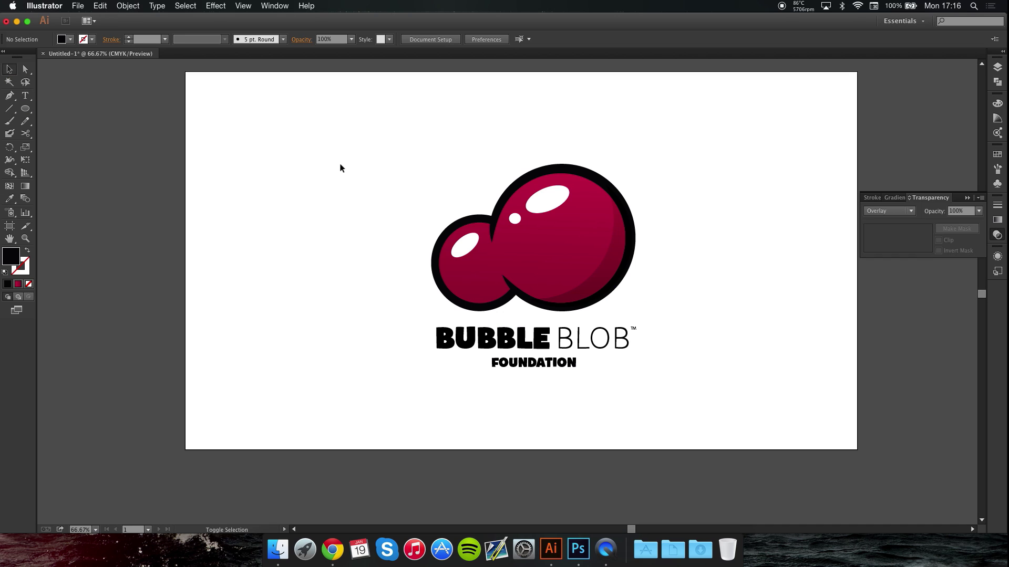
{"action": "scroll", "coordinate": [551, 184], "scroll_direction": "up", "scroll_amount": 3}
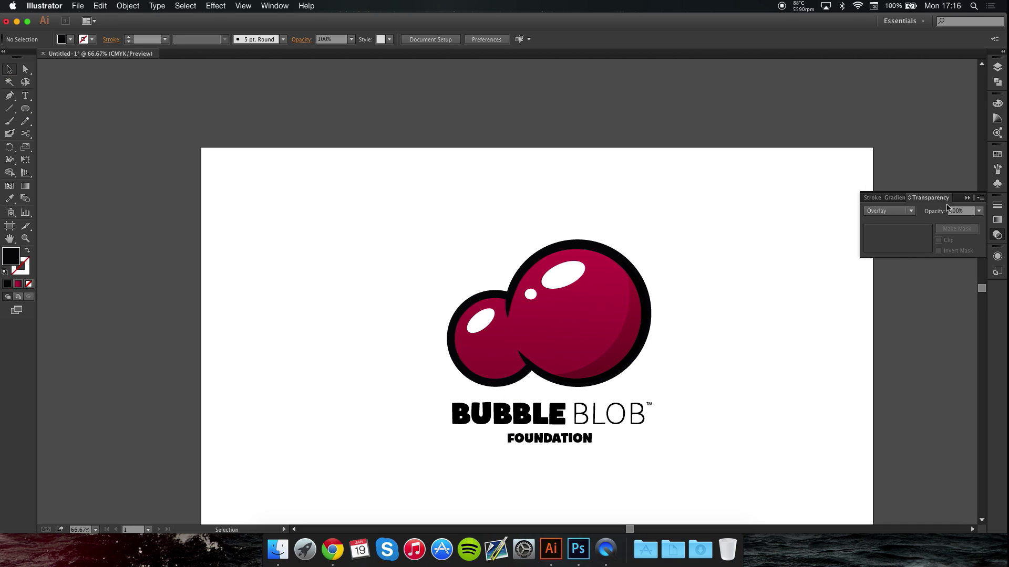
{"action": "left_click", "coordinate": [965, 198]}
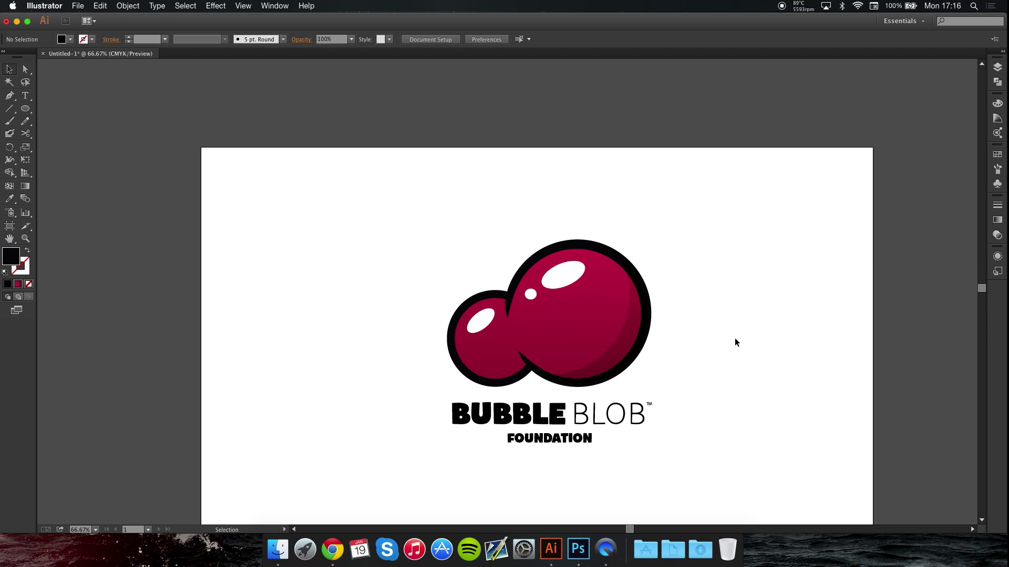
{"action": "left_click_drag", "start_coordinate": [766, 355], "coordinate": [745, 307]}
{"action": "key", "text": "super+equal"}
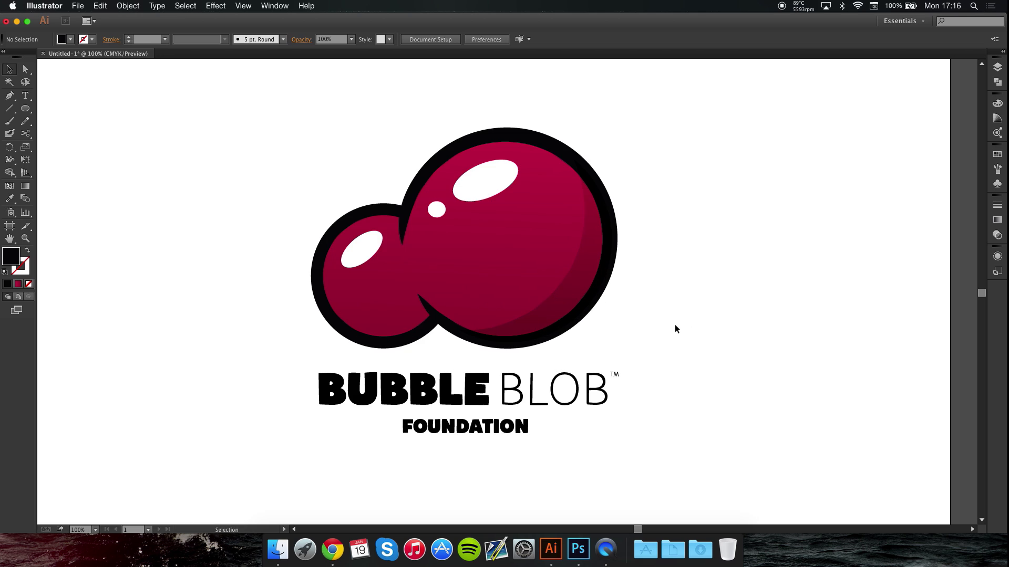
{"action": "key", "text": "super+minus"}
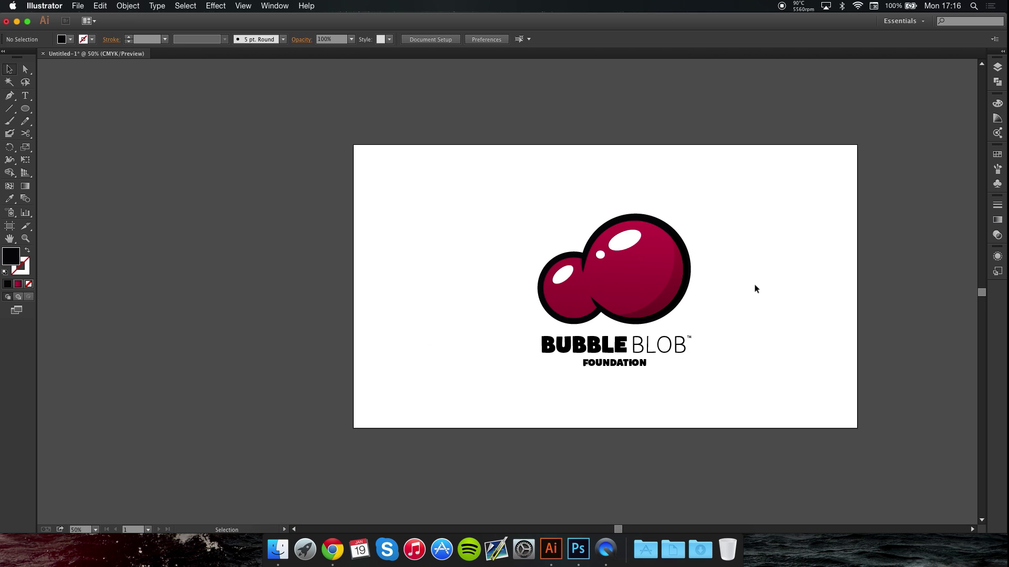
{"action": "left_click_drag", "start_coordinate": [755, 287], "coordinate": [690, 300]}
{"action": "key", "text": "super+equal"}
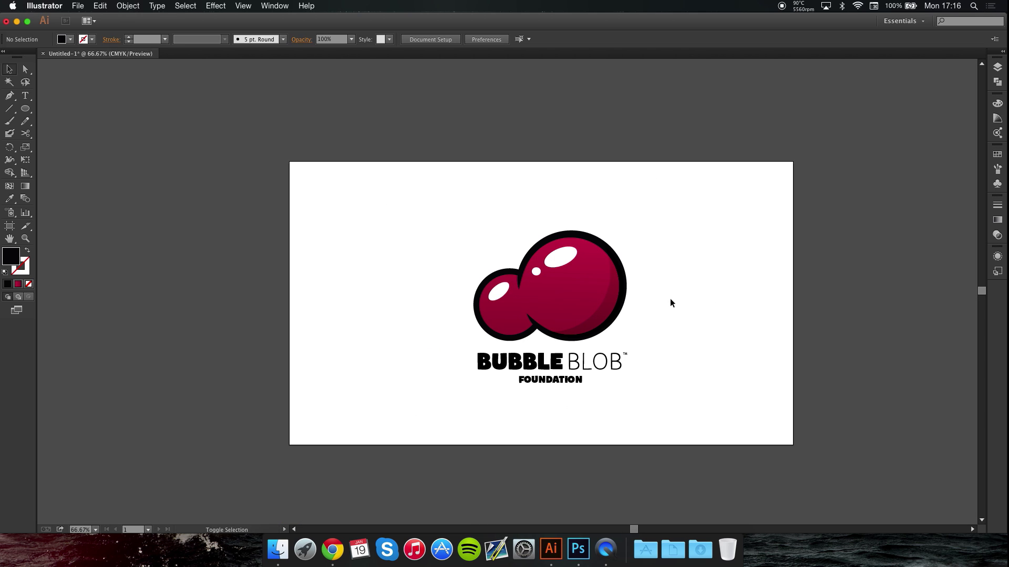
{"action": "left_click_drag", "start_coordinate": [669, 307], "coordinate": [678, 294]}
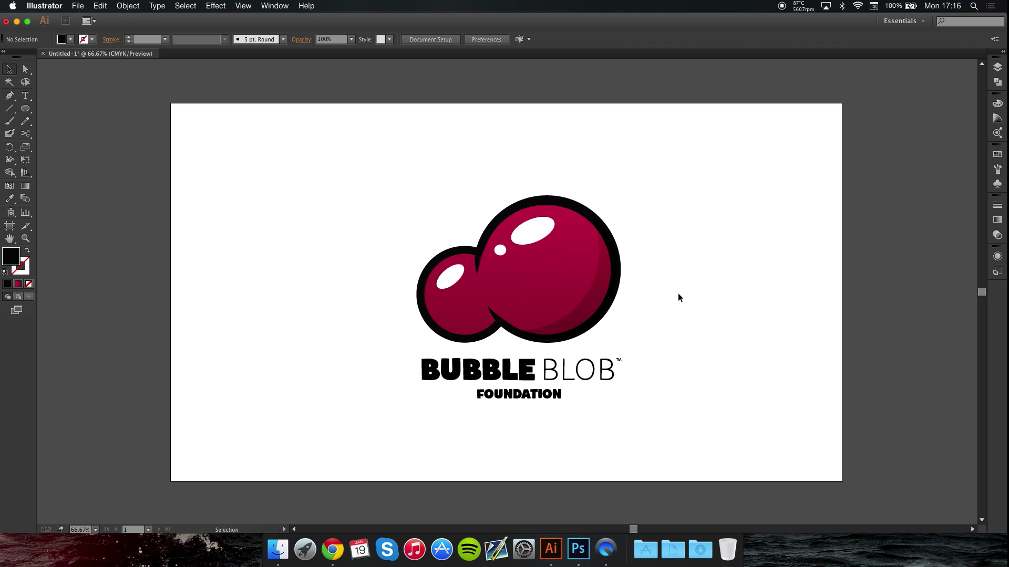
{"action": "scroll", "coordinate": [567, 313], "scroll_direction": "up", "scroll_amount": 2}
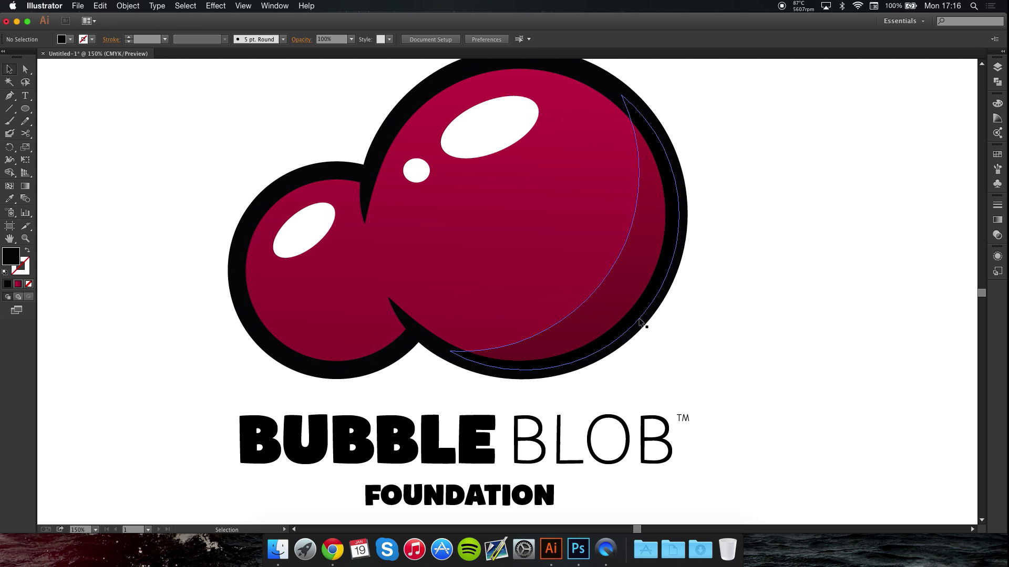
{"action": "scroll", "coordinate": [717, 314], "scroll_direction": "down", "scroll_amount": 1}
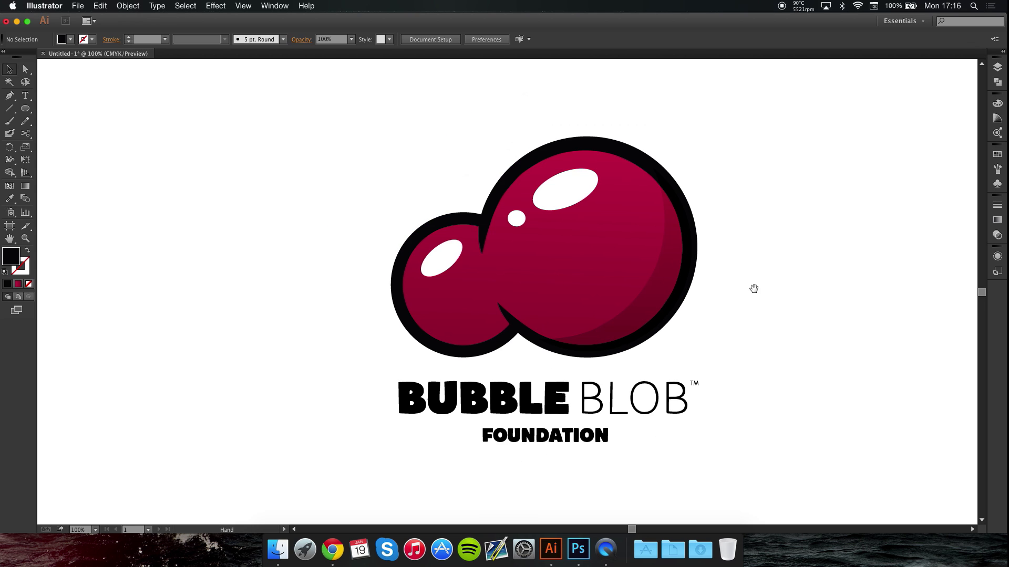
{"action": "left_click_drag", "start_coordinate": [753, 289], "coordinate": [718, 277]}
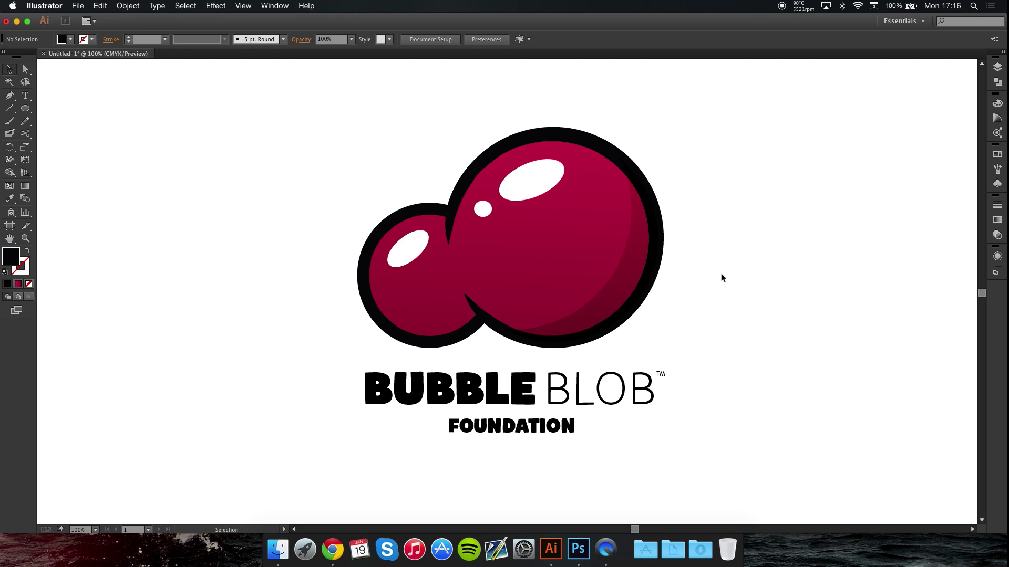